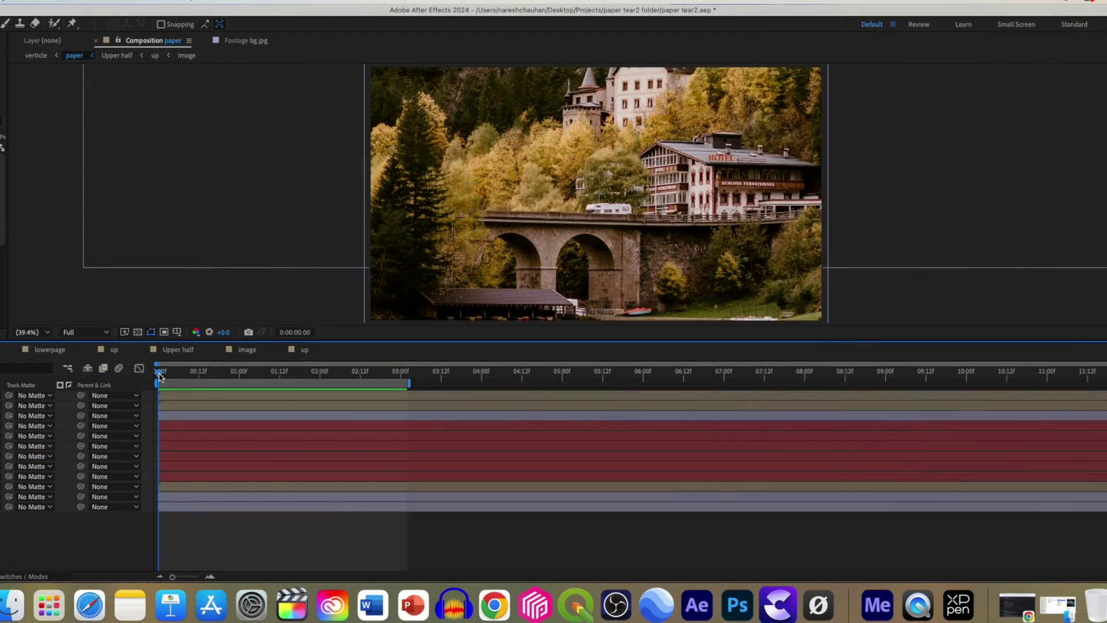
# Step: Scrub the playhead through the finished torn-paper title animation preview
pyautogui.moveTo(161, 376); pyautogui.dragTo(284, 397)
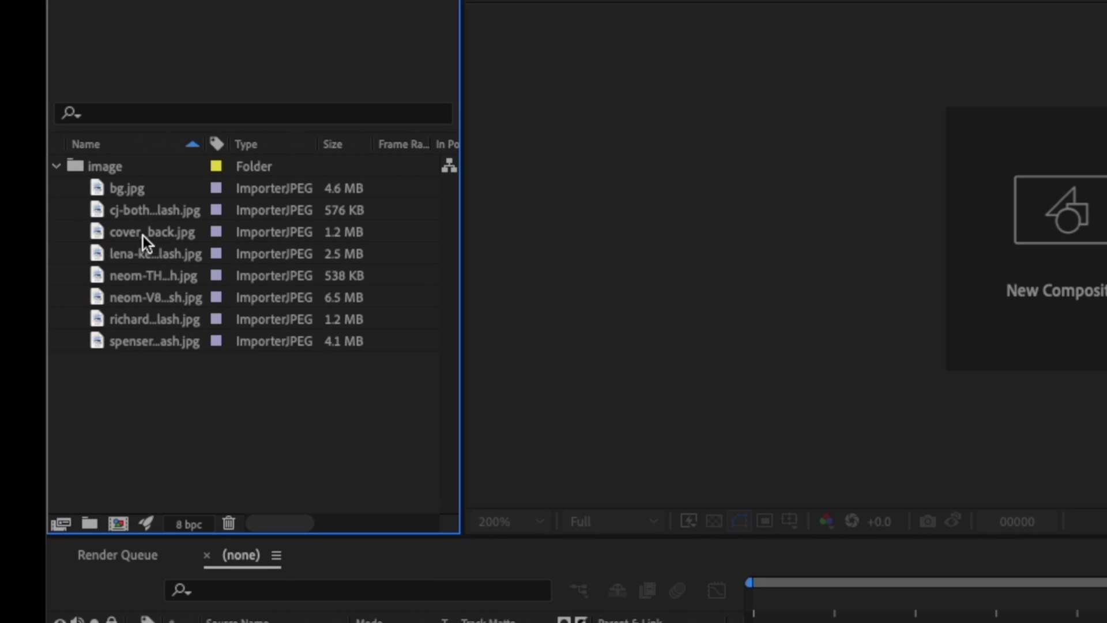
# Step: Collapse the image folder so its eight JPEG files are hidden in the Project panel
pyautogui.click(57, 169)
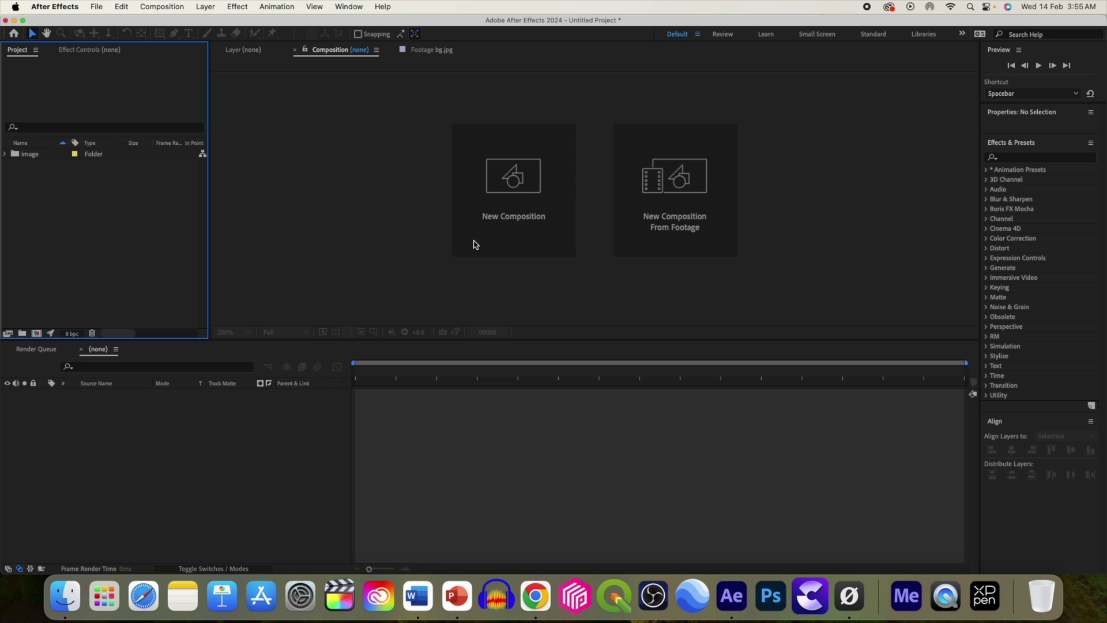
# Step: Create an HD 1920×1080, 24 fps, 300-frame composition named 'paper'
pyautogui.click(514, 199)
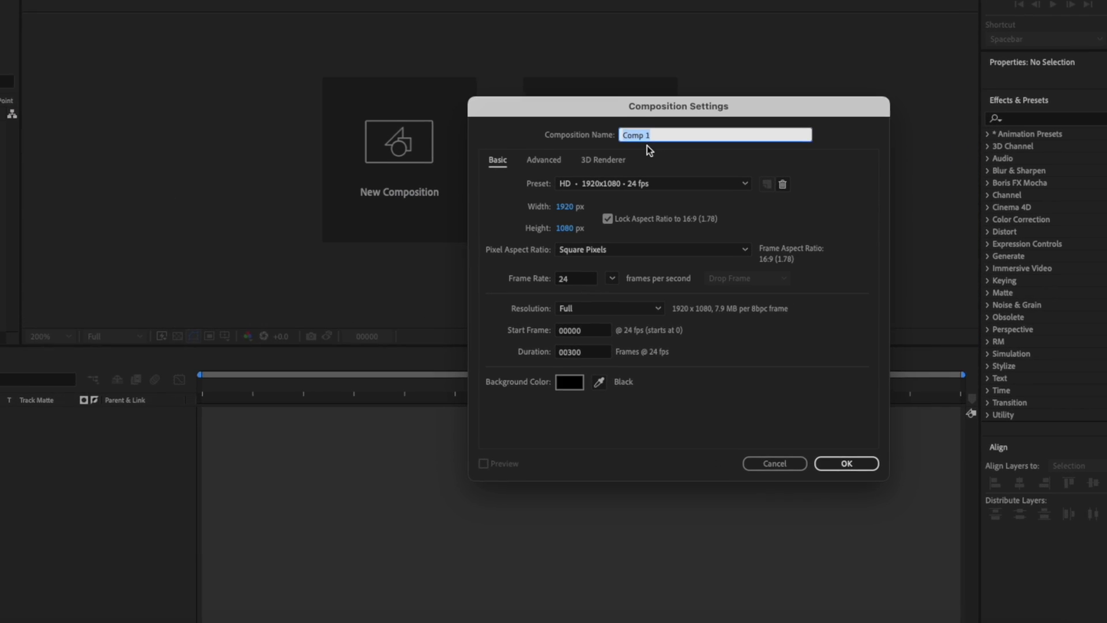
pyautogui.write('paper')
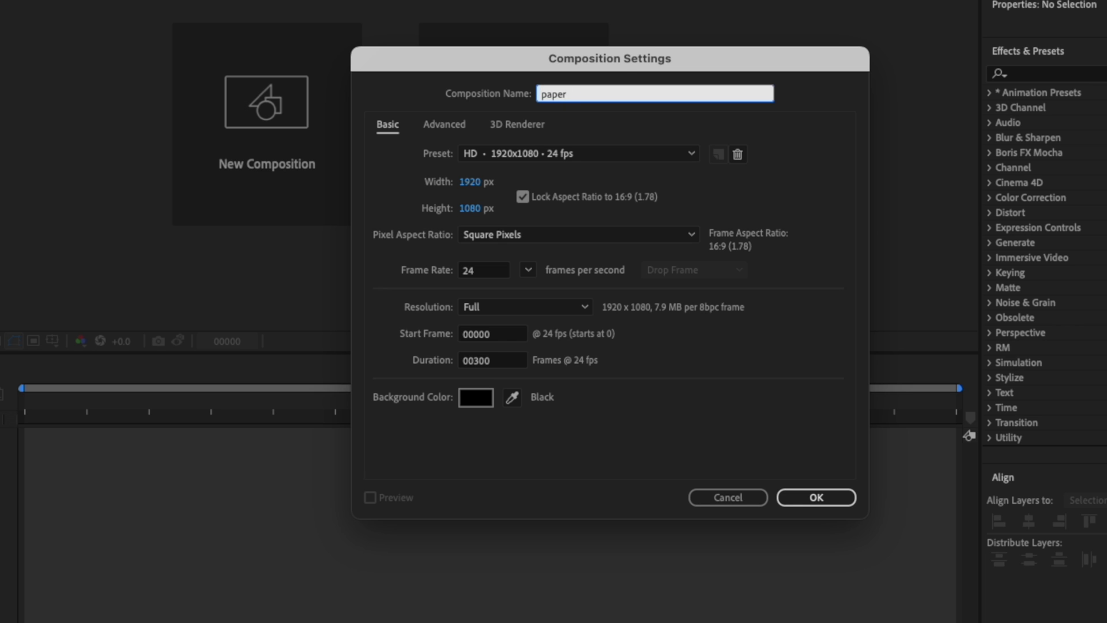
pyautogui.press('Return')
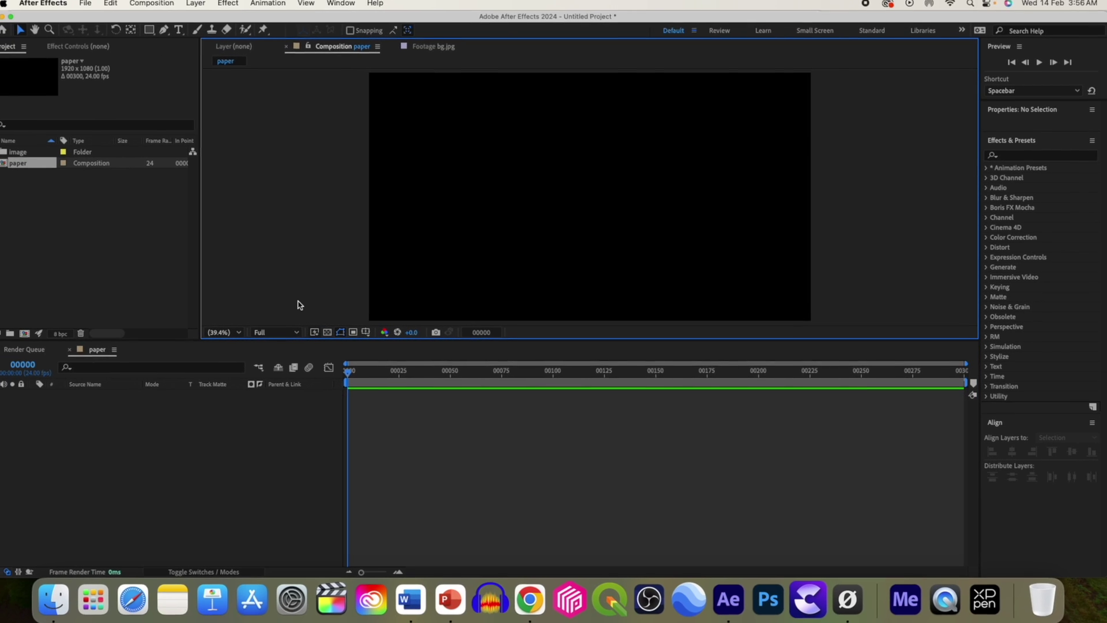
# Step: Add the castle cityscape photo from the image folder as a layer in paper
pyautogui.click(4, 153)
pyautogui.click(55, 176)
pyautogui.moveTo(54, 176); pyautogui.dragTo(66, 387)
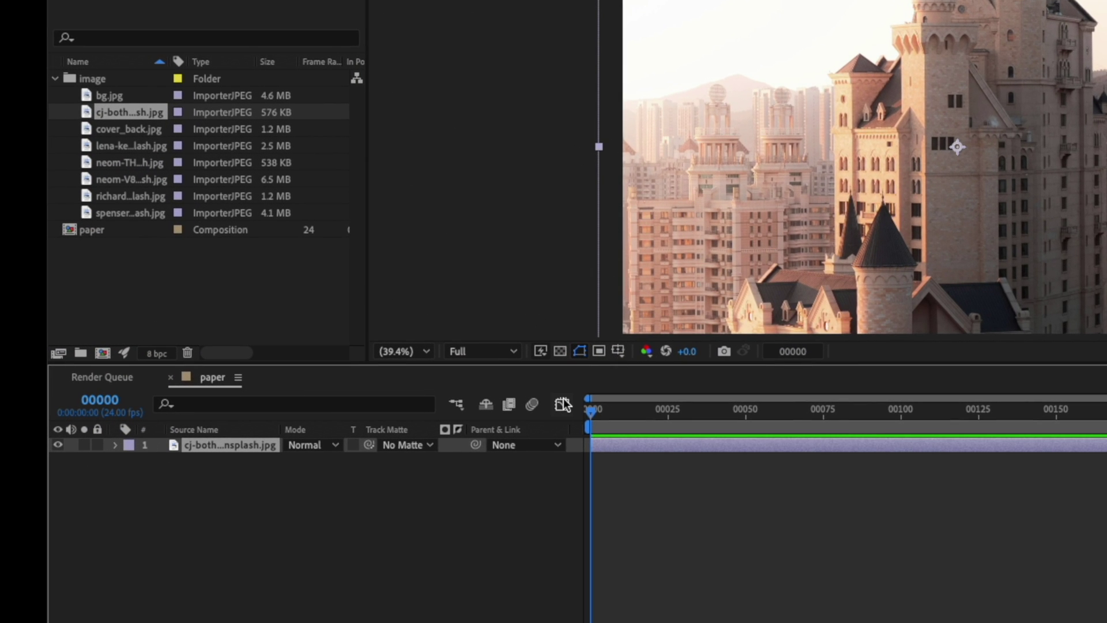
# Step: Pre-compose the castle photo layer into a new composition named 'image'
pyautogui.rightClick(217, 445)
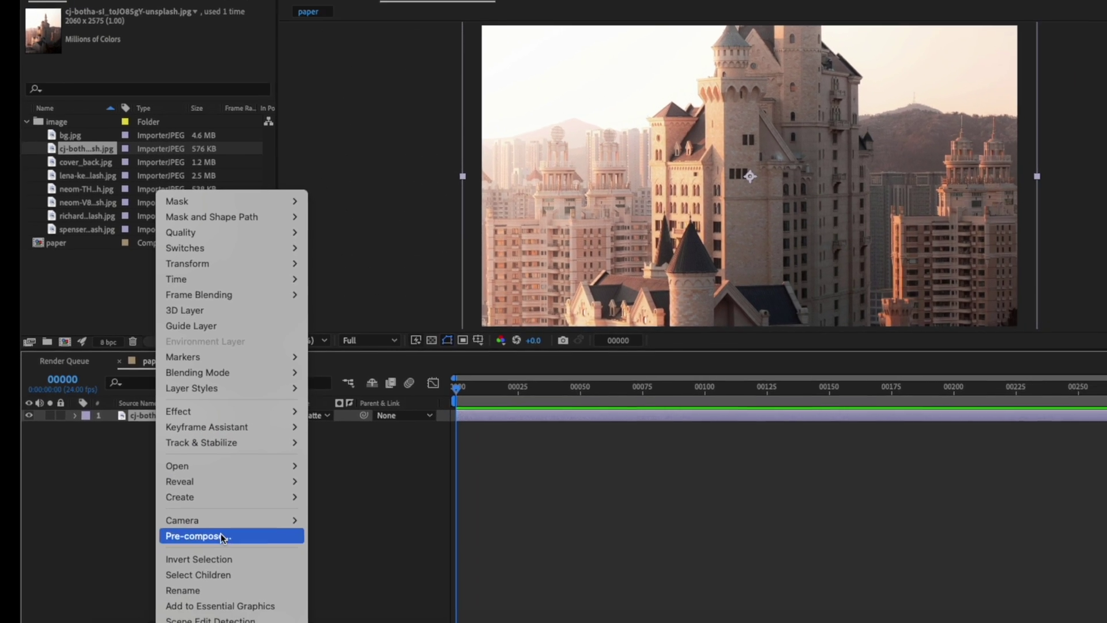
pyautogui.click(283, 586)
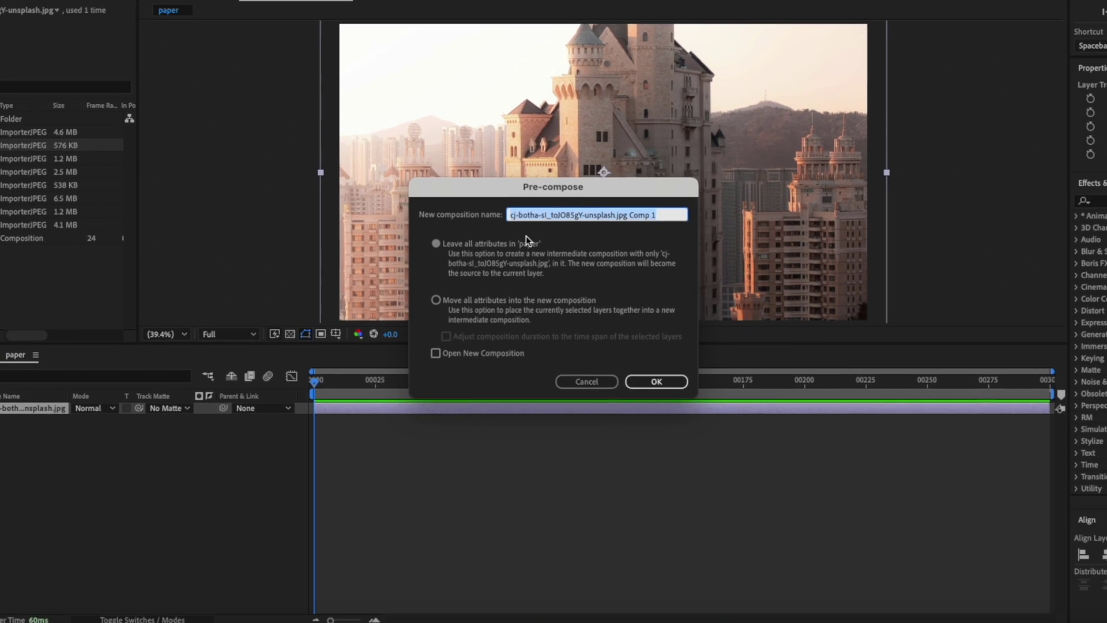
pyautogui.write('image')
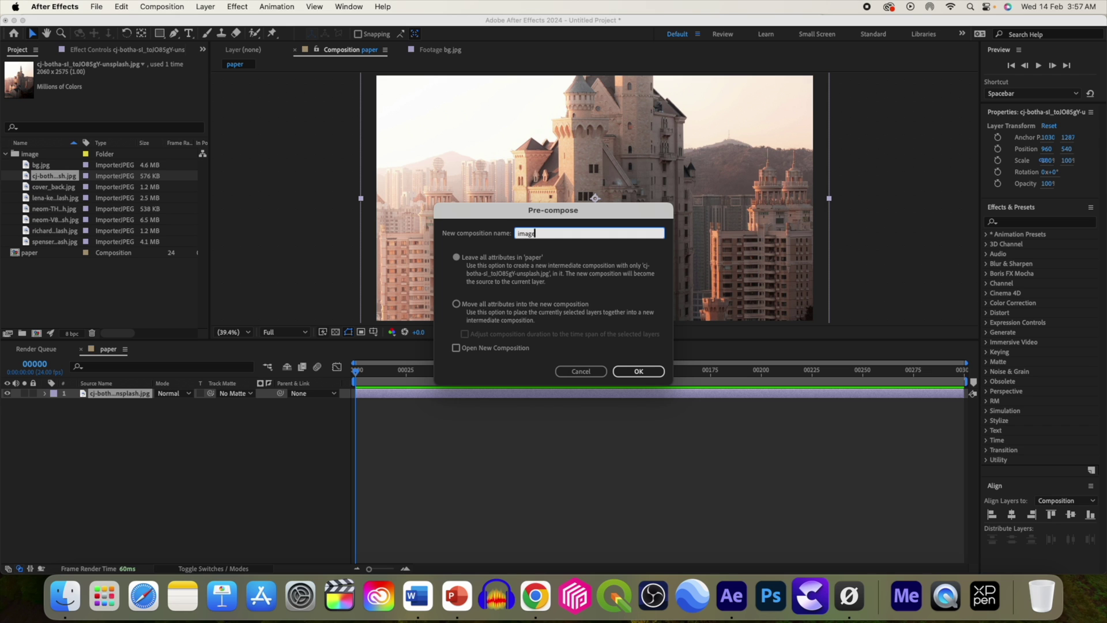
pyautogui.click(638, 371)
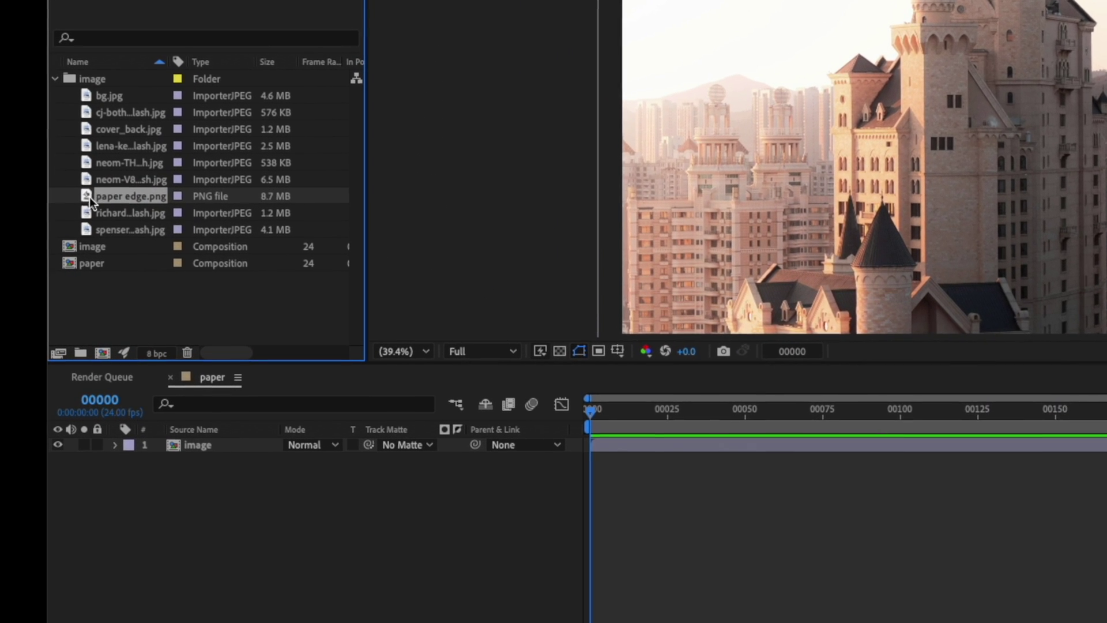
# Step: Add paper edge.png as a layer and rotate it 90°
pyautogui.moveTo(74, 211); pyautogui.dragTo(171, 432)
pyautogui.press('r')
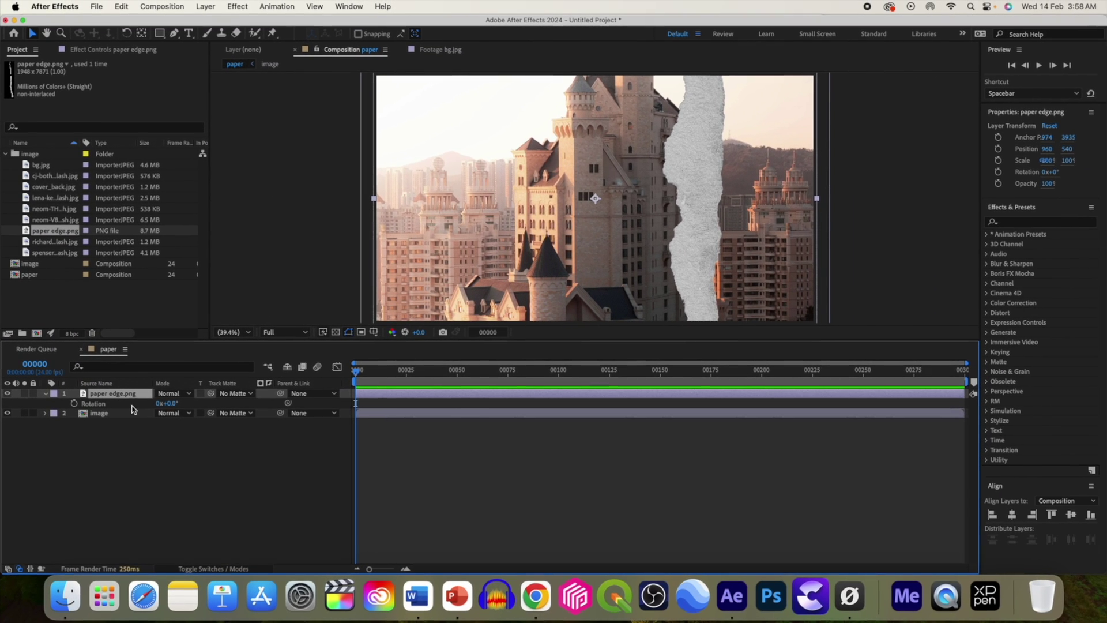
pyautogui.click(171, 403)
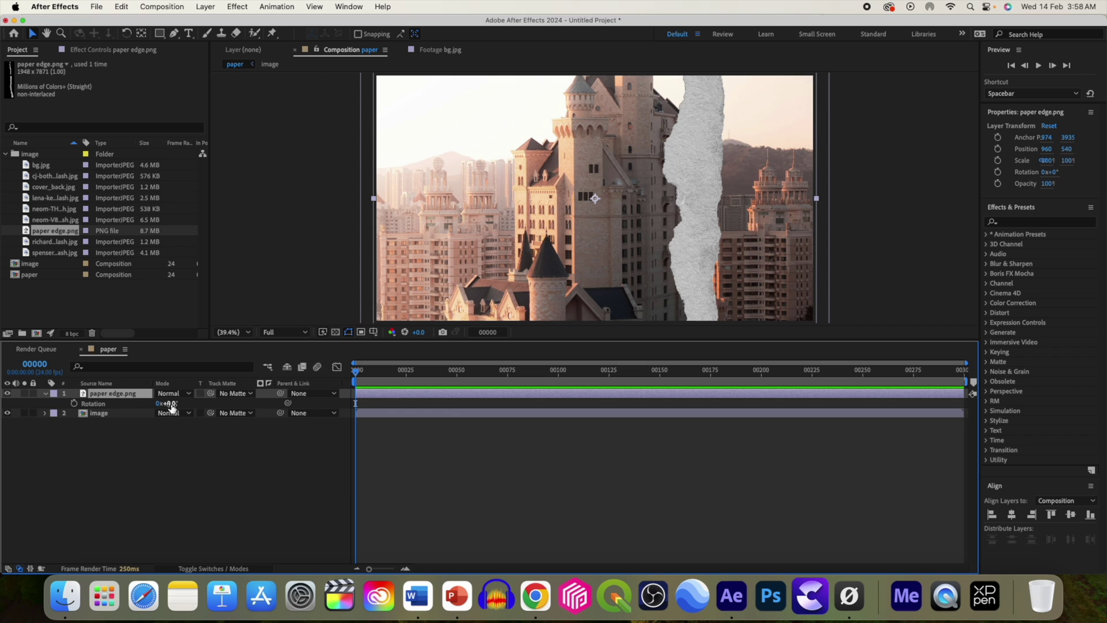
pyautogui.write('90')
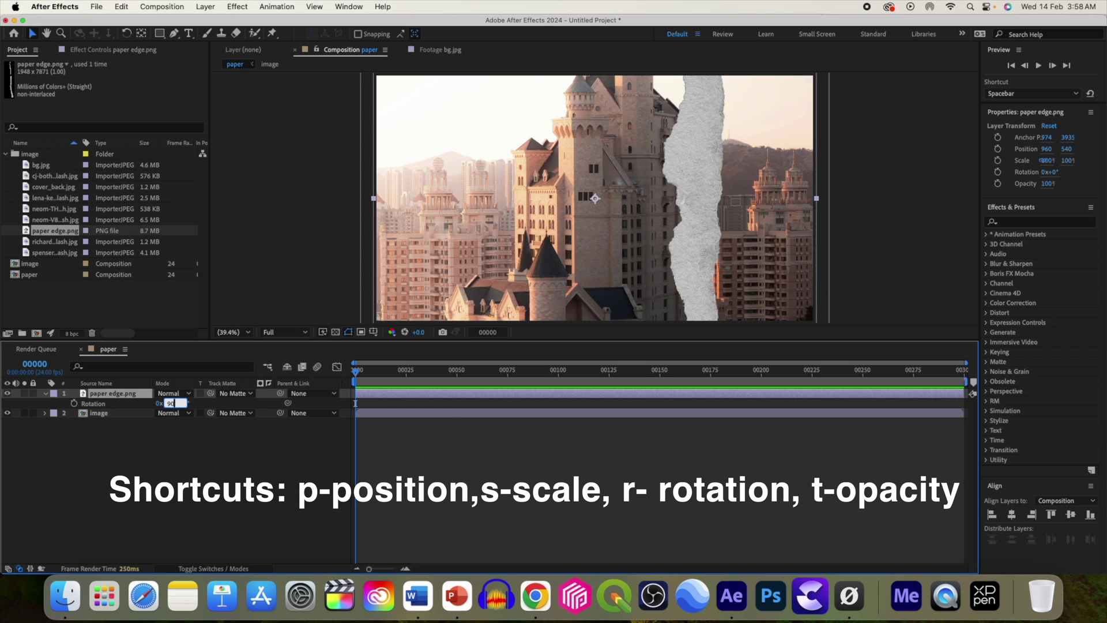
pyautogui.press('Return')
# Step: Scale the paper strip to 57% and position it across the photo's middle
pyautogui.scroll(-5, 519, 271)
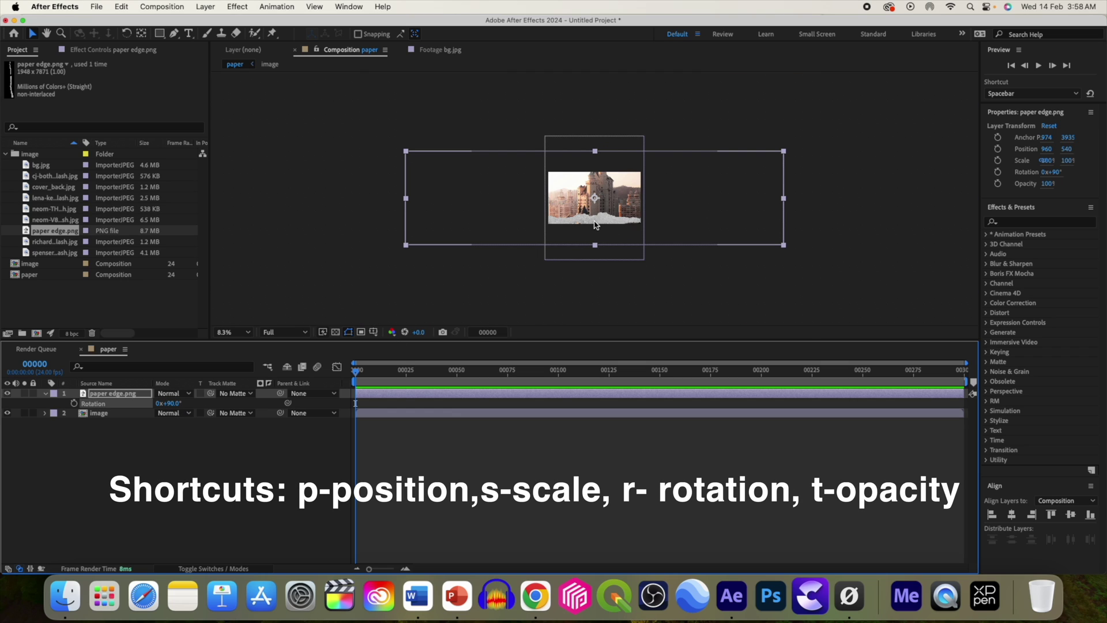
pyautogui.moveTo(596, 225); pyautogui.dragTo(597, 205)
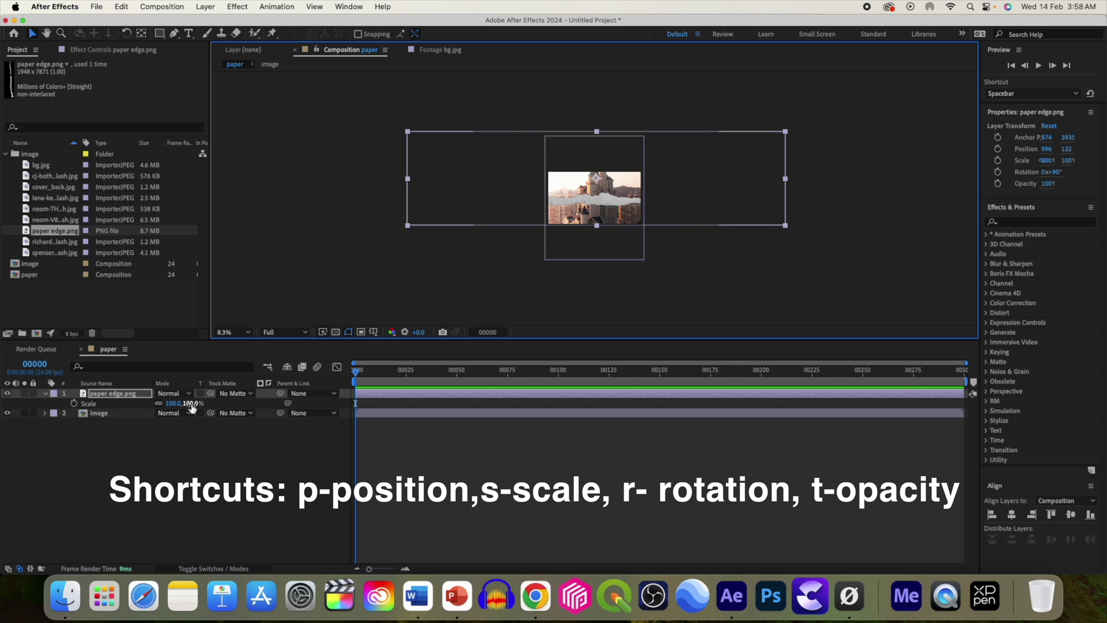
pyautogui.moveTo(192, 408); pyautogui.dragTo(172, 405)
pyautogui.moveTo(591, 197); pyautogui.dragTo(593, 203)
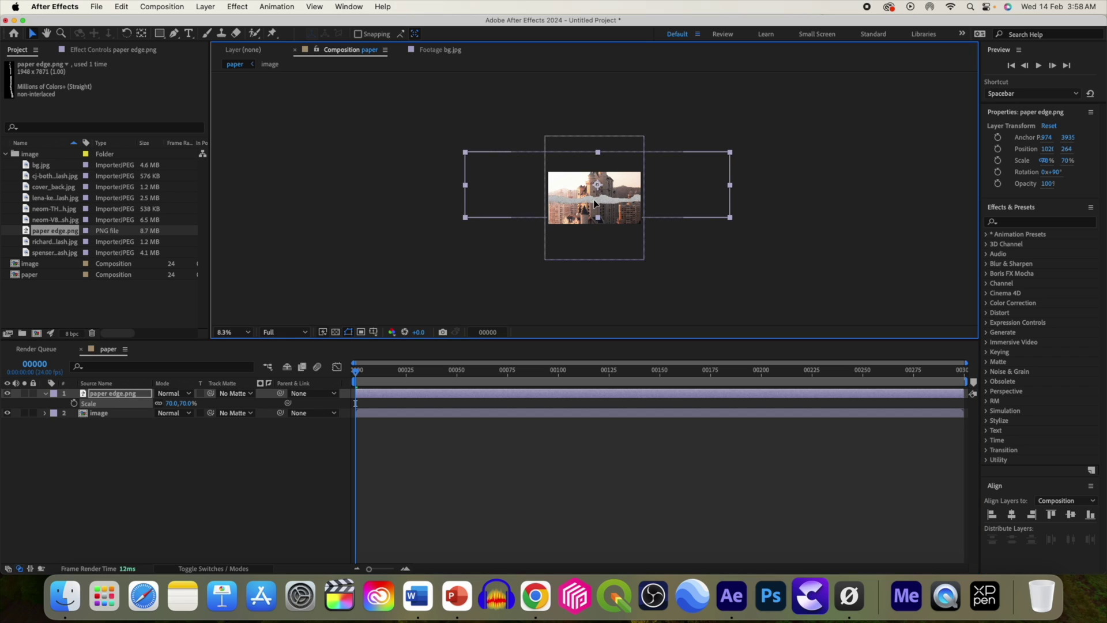
pyautogui.click(234, 332)
pyautogui.click(231, 526)
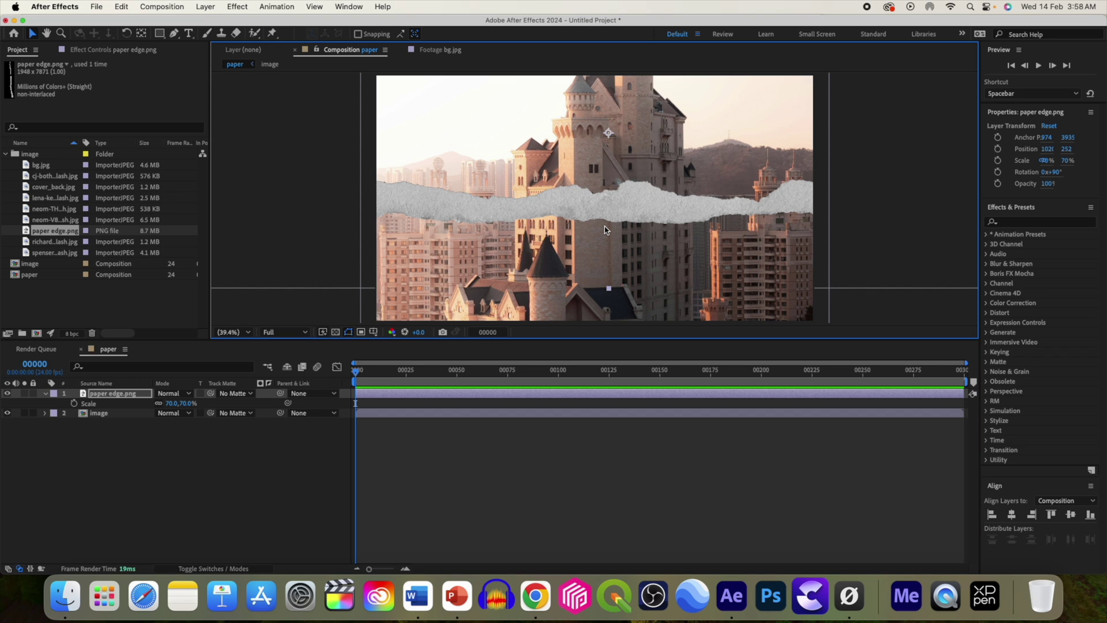
pyautogui.moveTo(173, 404); pyautogui.dragTo(163, 404)
pyautogui.moveTo(600, 202); pyautogui.dragTo(600, 212)
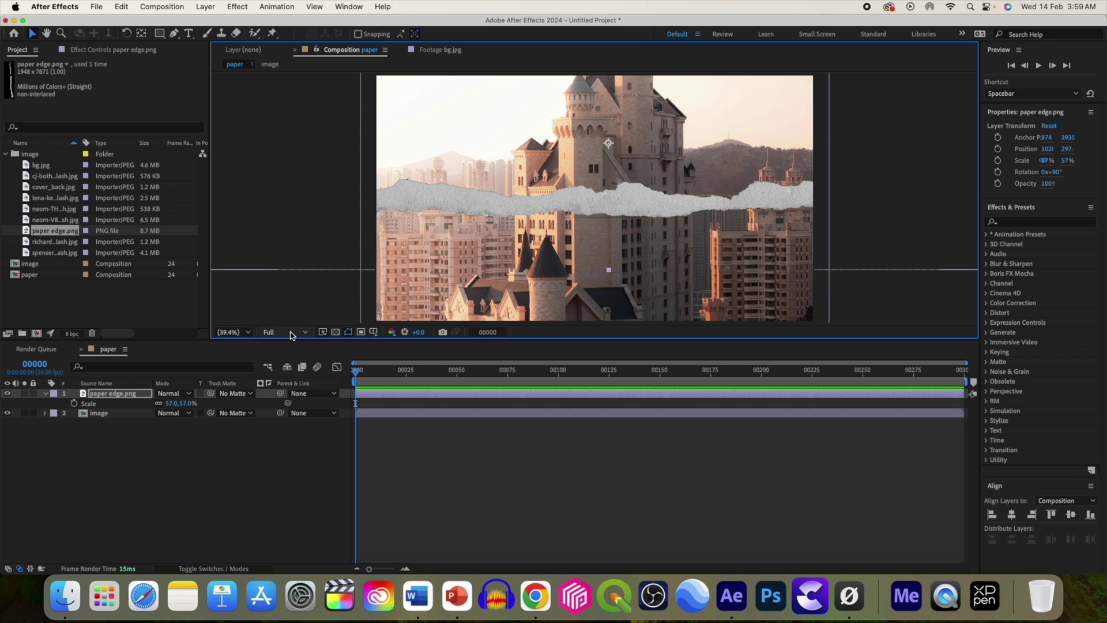
pyautogui.click(45, 395)
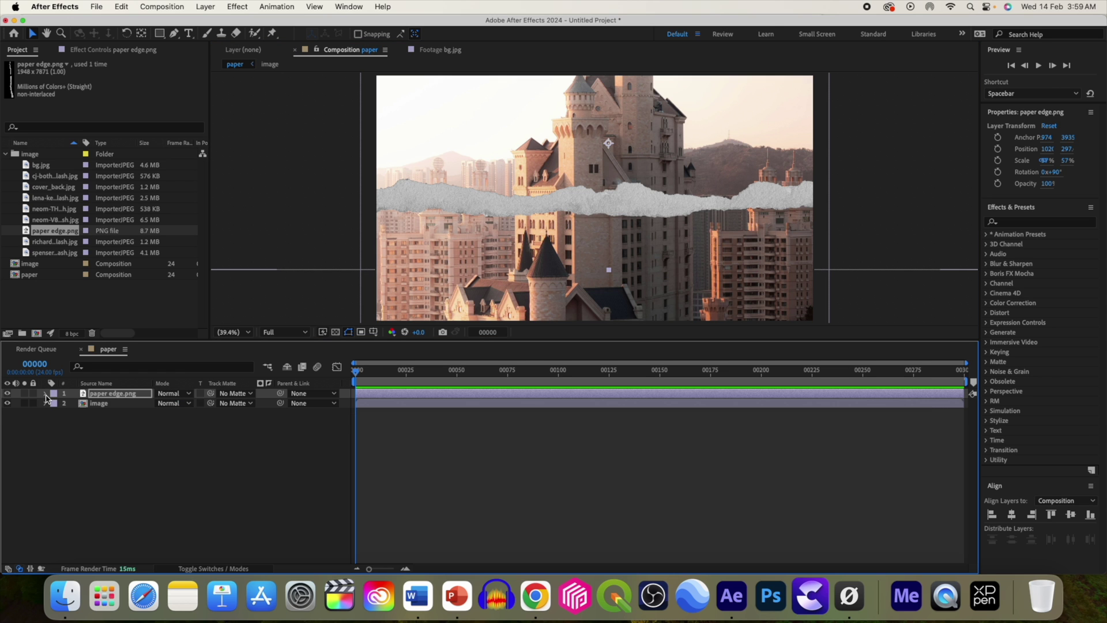
# Step: Duplicate the image layer and draw a Pen mask along the strip and around the bottom
pyautogui.click(116, 404)
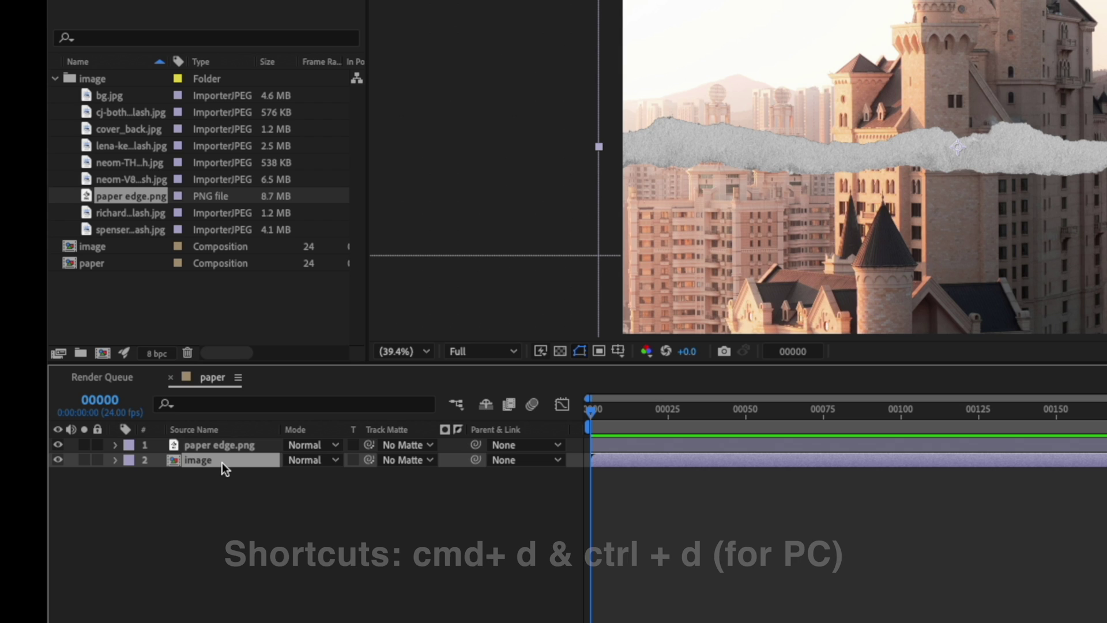
pyautogui.hotkey('ctrl', 'd')
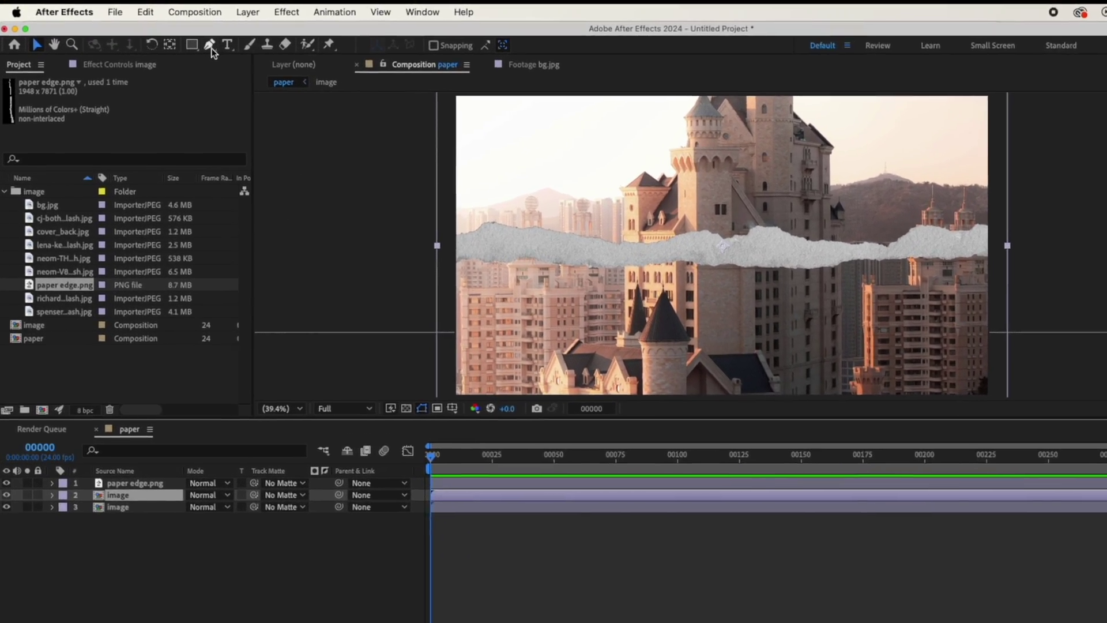
pyautogui.click(175, 33)
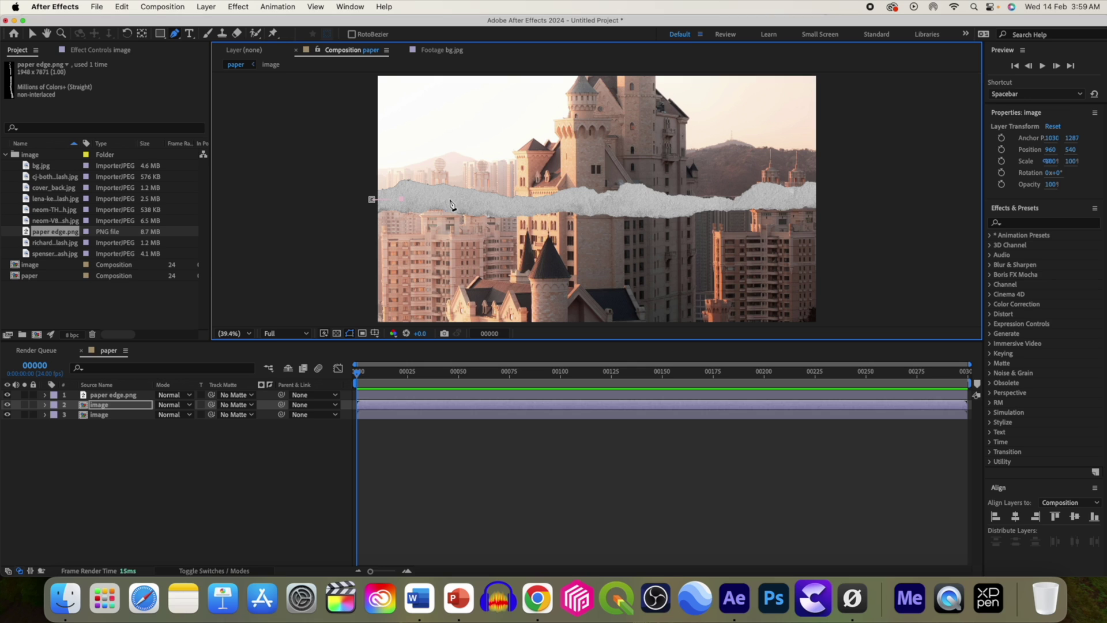
pyautogui.click(493, 202)
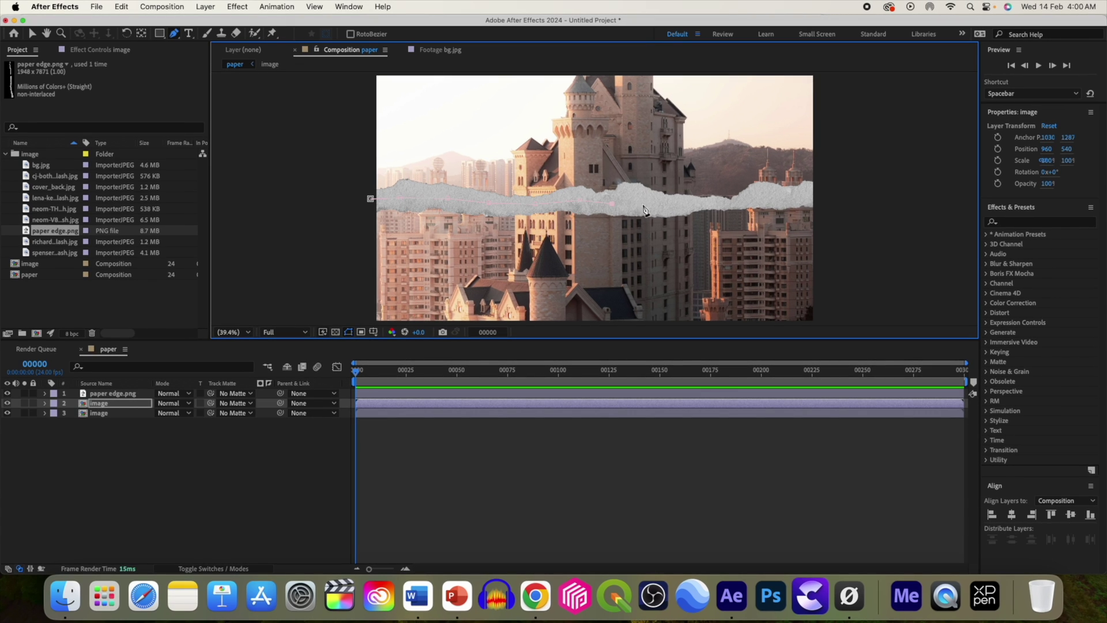
pyautogui.click(819, 195)
pyautogui.press(',')
pyautogui.press(',')
pyautogui.press(',')
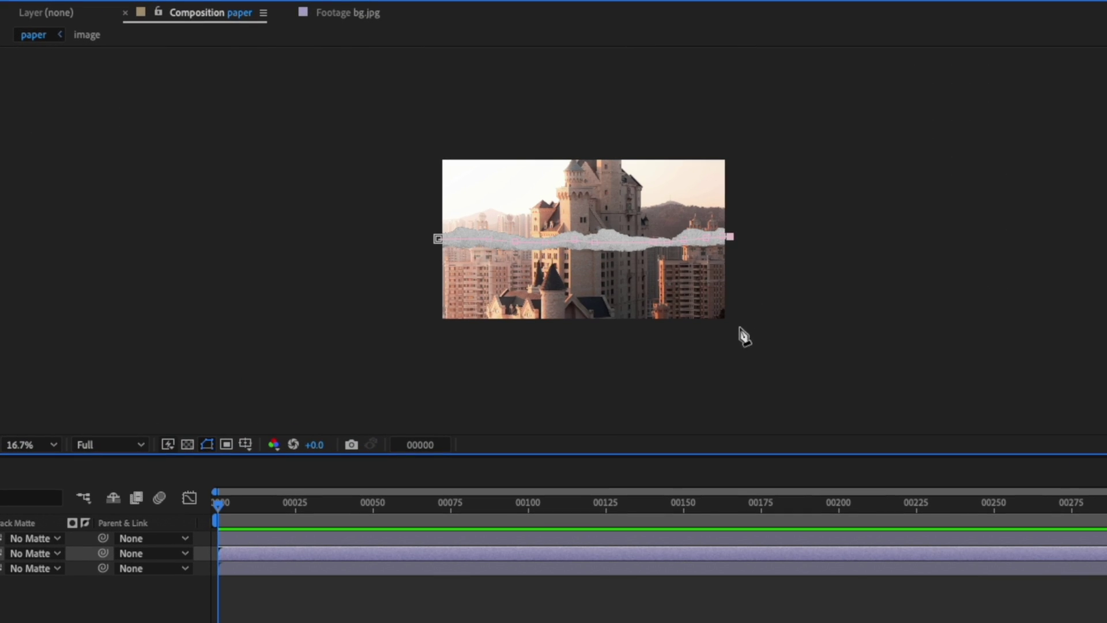
pyautogui.click(738, 328)
pyautogui.click(428, 325)
pyautogui.hotkey('shift', '/')
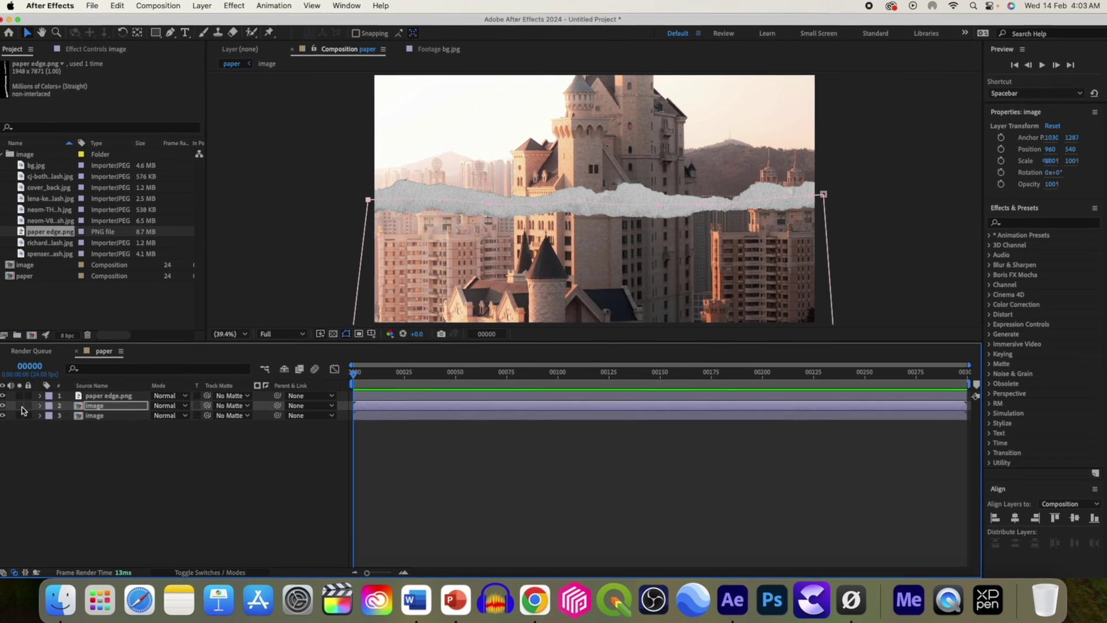
# Step: Solo the masked image and paper edge layers to check the lower half
pyautogui.click(20, 405)
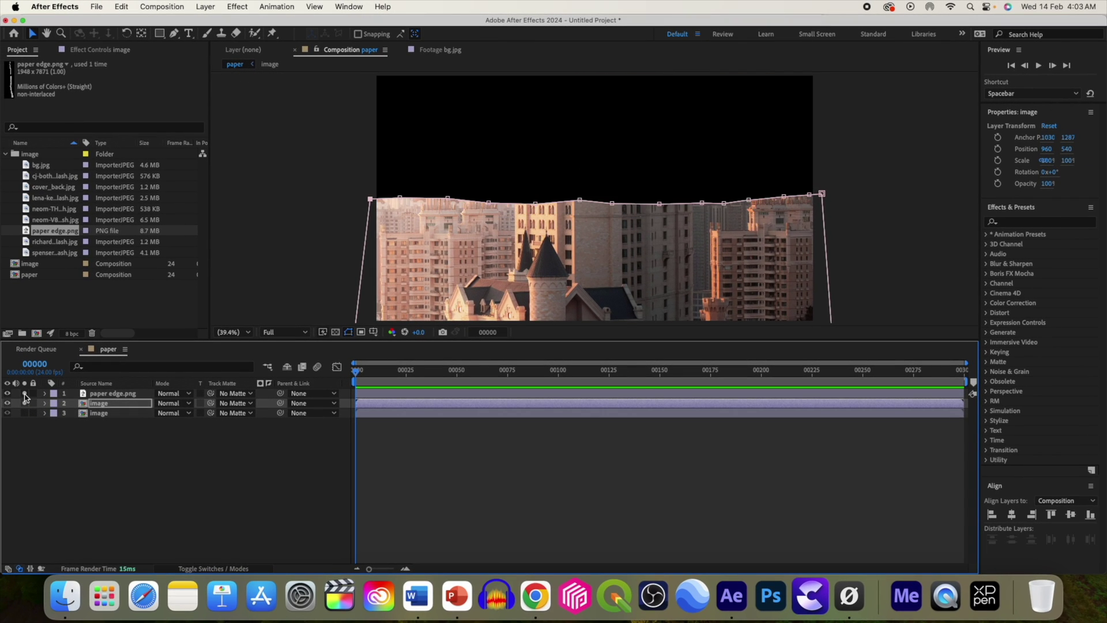
pyautogui.click(24, 393)
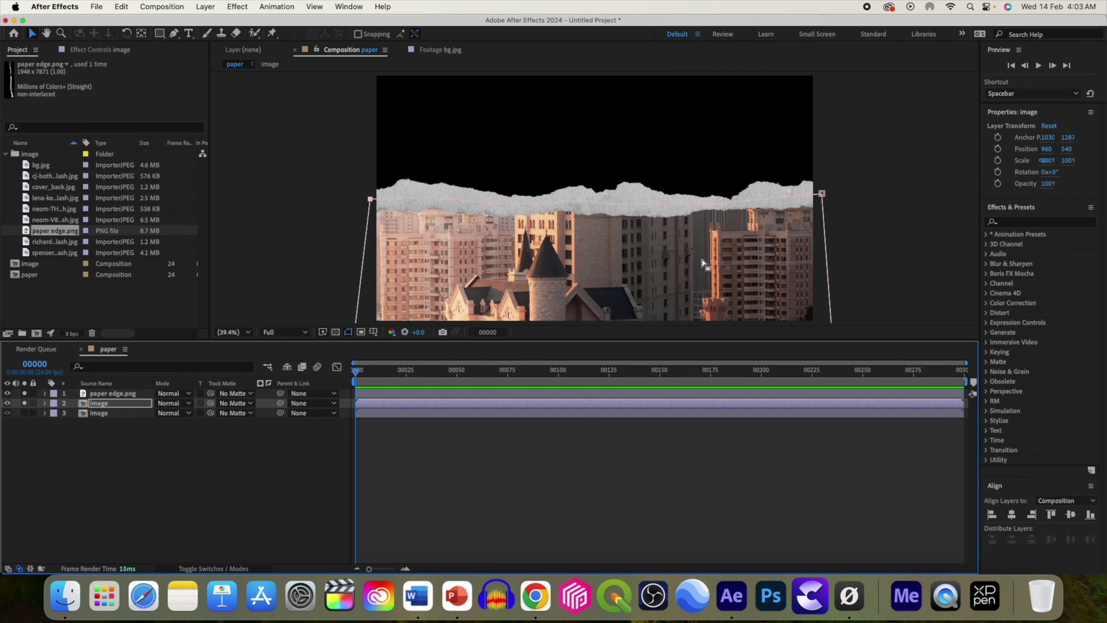
pyautogui.click(24, 403)
# Step: Duplicate the paper edge and image layers, moving the image copy to layer 2
pyautogui.click(24, 393)
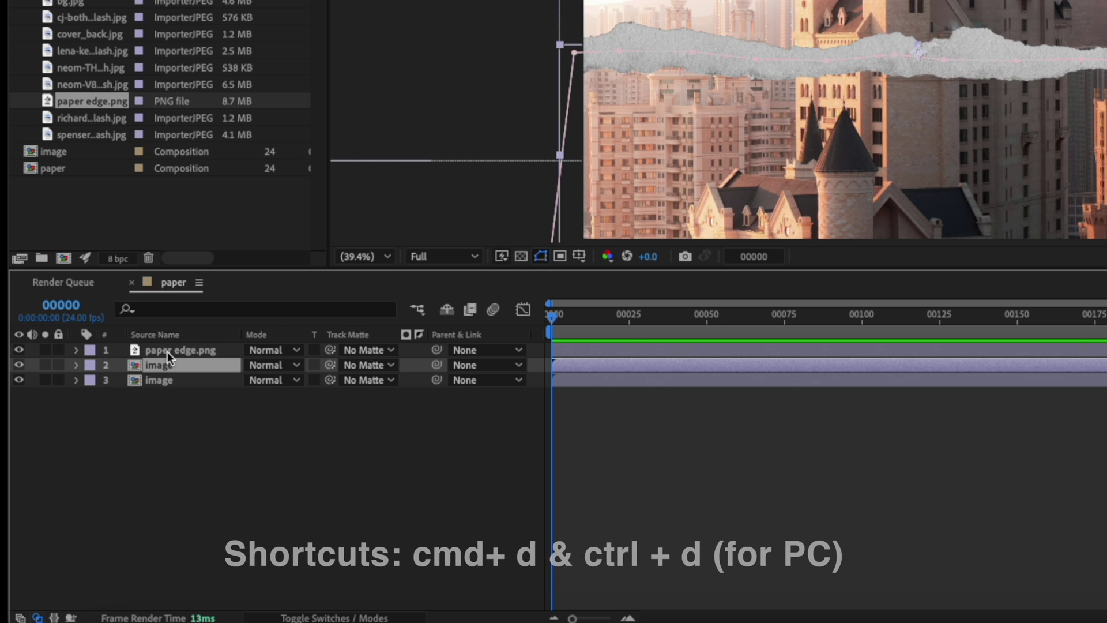
pyautogui.keyDown('shift'); pyautogui.click(167, 350); pyautogui.keyUp('shift')
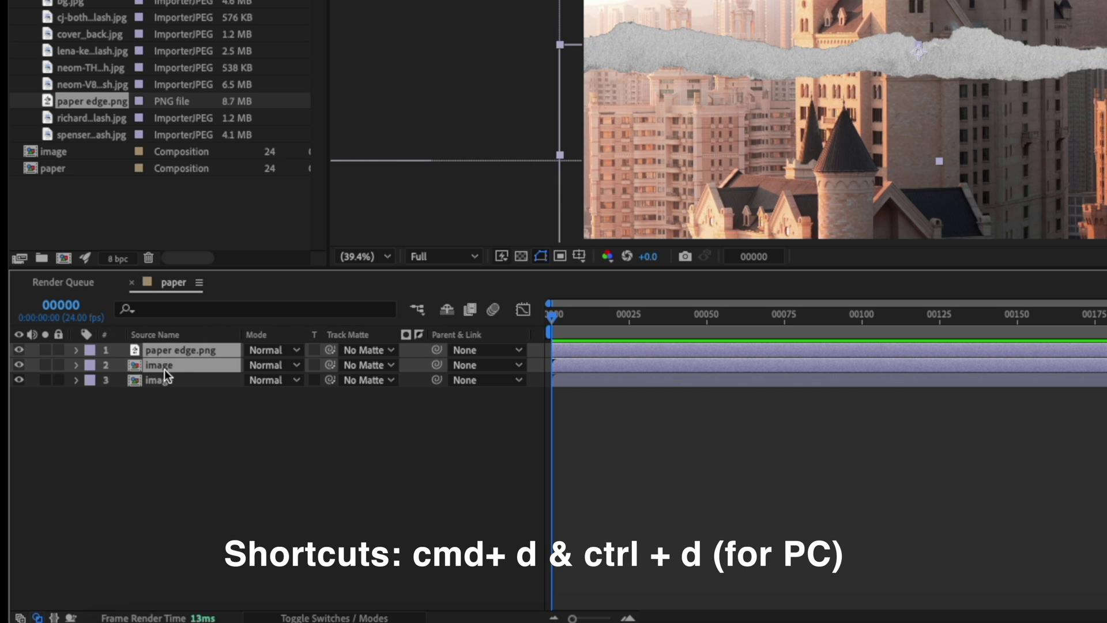
pyautogui.hotkey('ctrl', 'd')
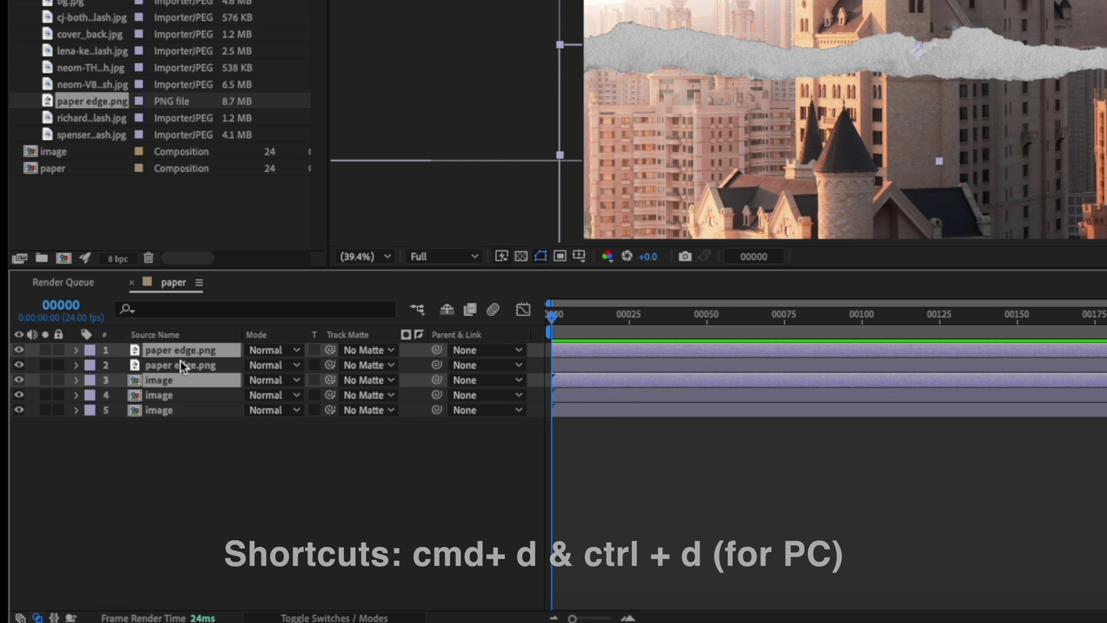
pyautogui.click(158, 380)
pyautogui.moveTo(158, 381); pyautogui.dragTo(168, 363)
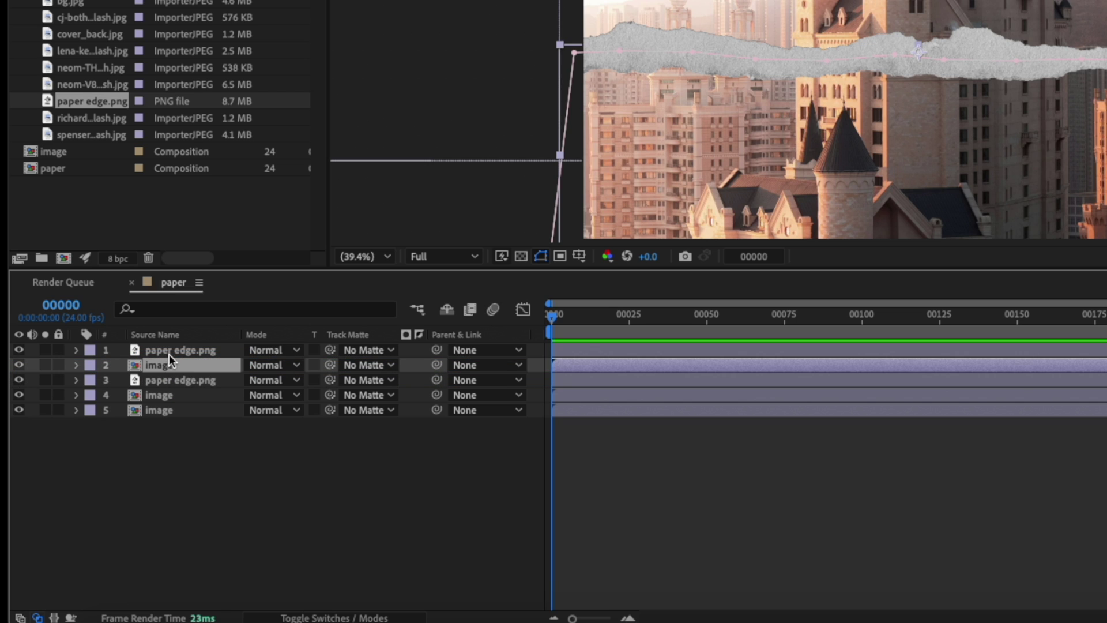
# Step: Set the image copy's Mask 1 mode to Subtract
pyautogui.click(77, 367)
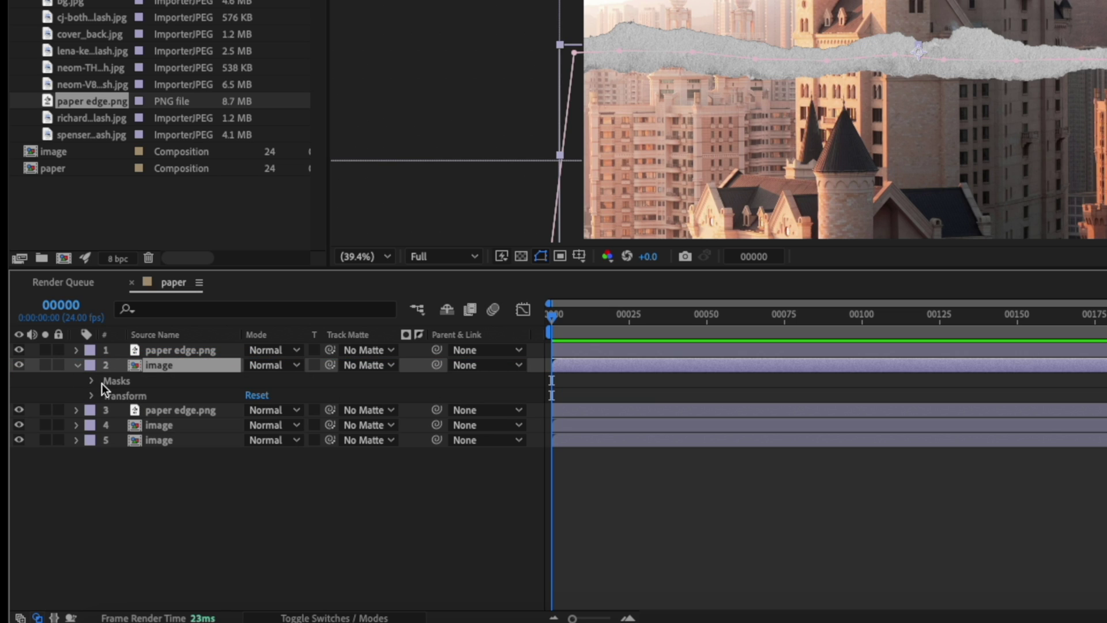
pyautogui.click(109, 383)
pyautogui.click(91, 381)
pyautogui.click(272, 395)
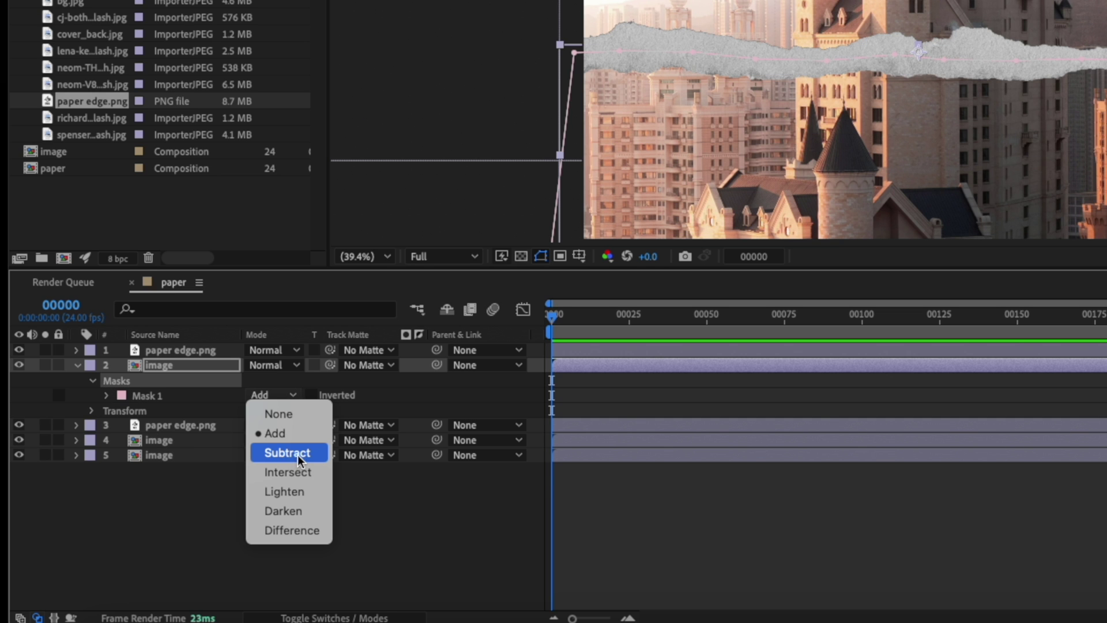
pyautogui.click(304, 453)
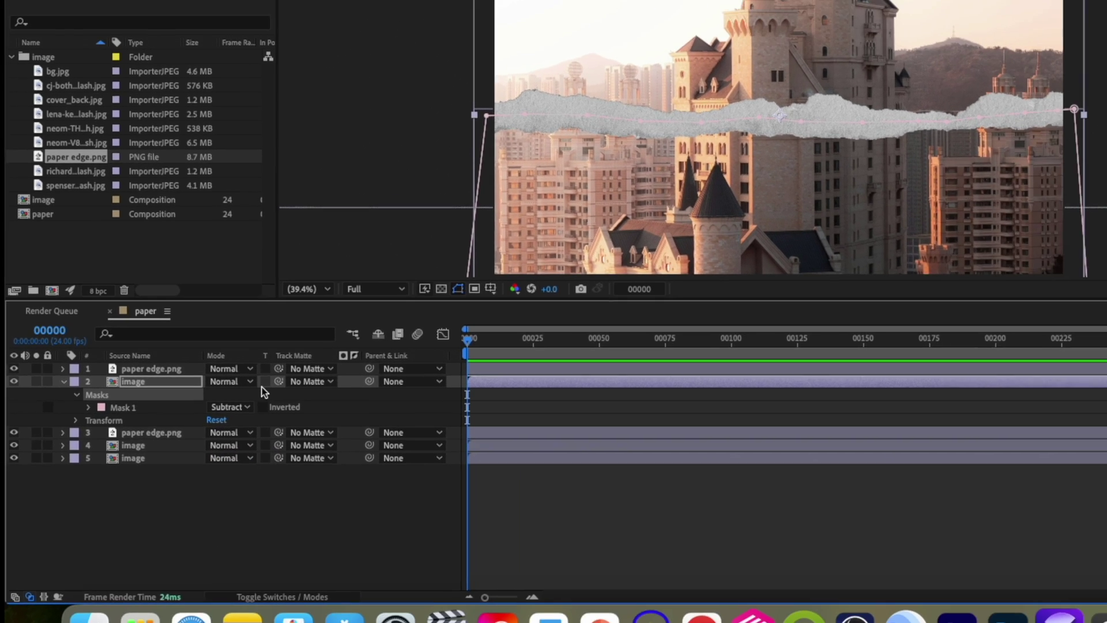
pyautogui.press('u')
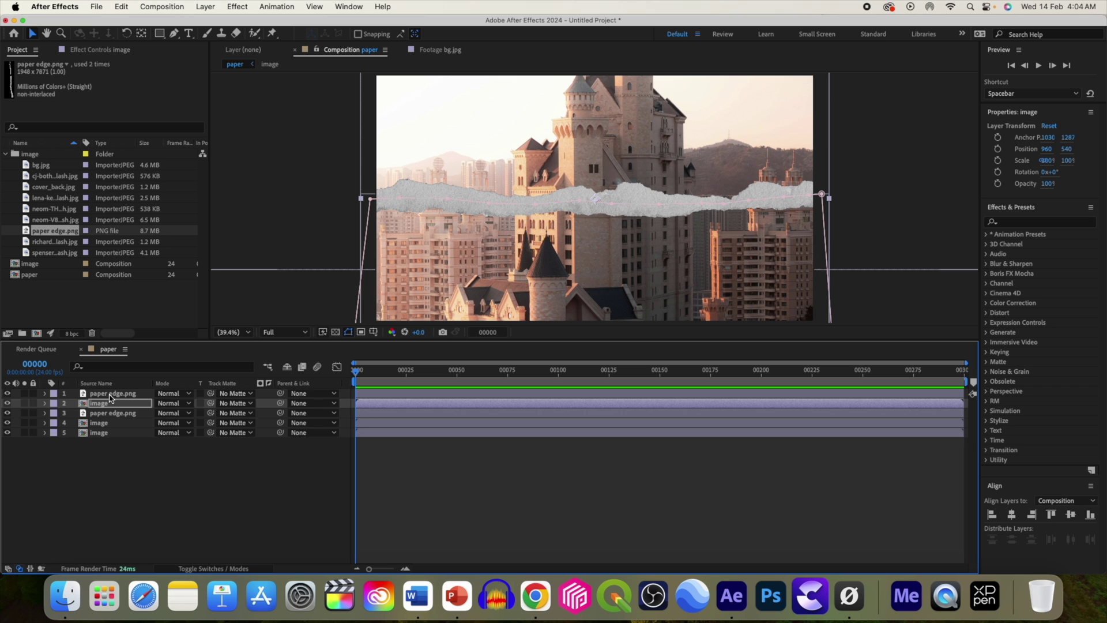
# Step: Solo each paper edge and image pair to verify the upper and lower halves
pyautogui.click(24, 393)
pyautogui.click(24, 403)
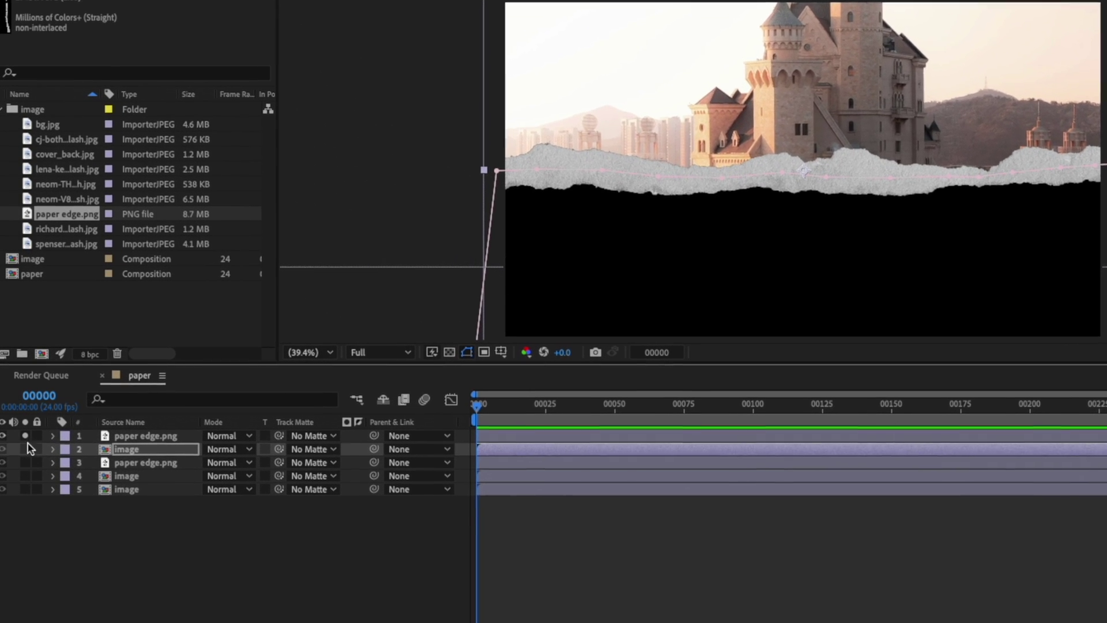
pyautogui.click(26, 448)
pyautogui.click(25, 435)
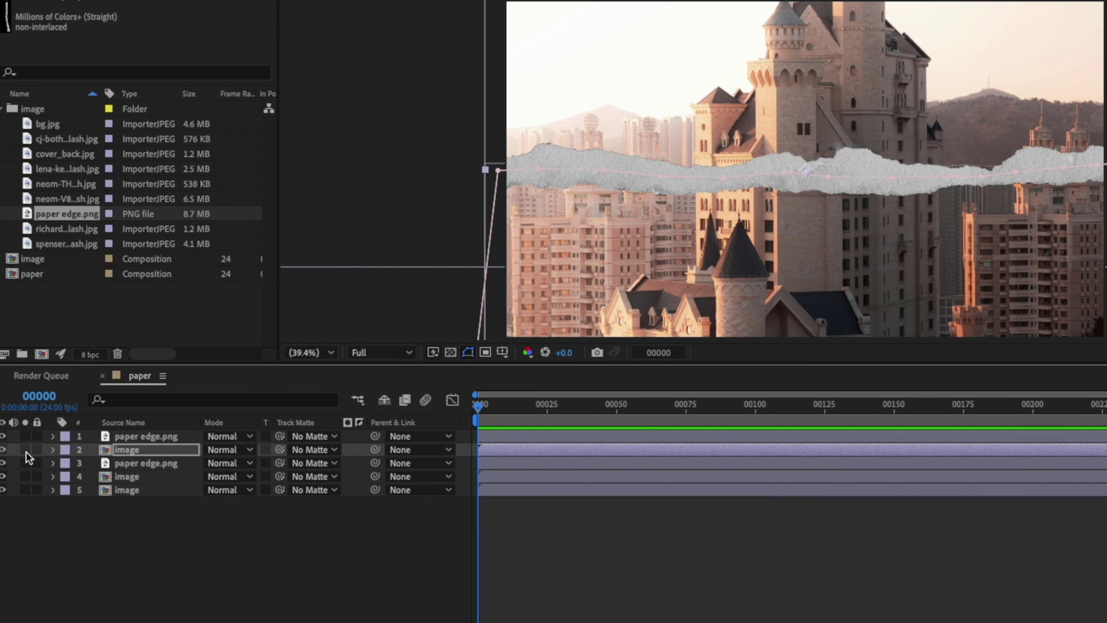
pyautogui.click(24, 463)
pyautogui.click(25, 477)
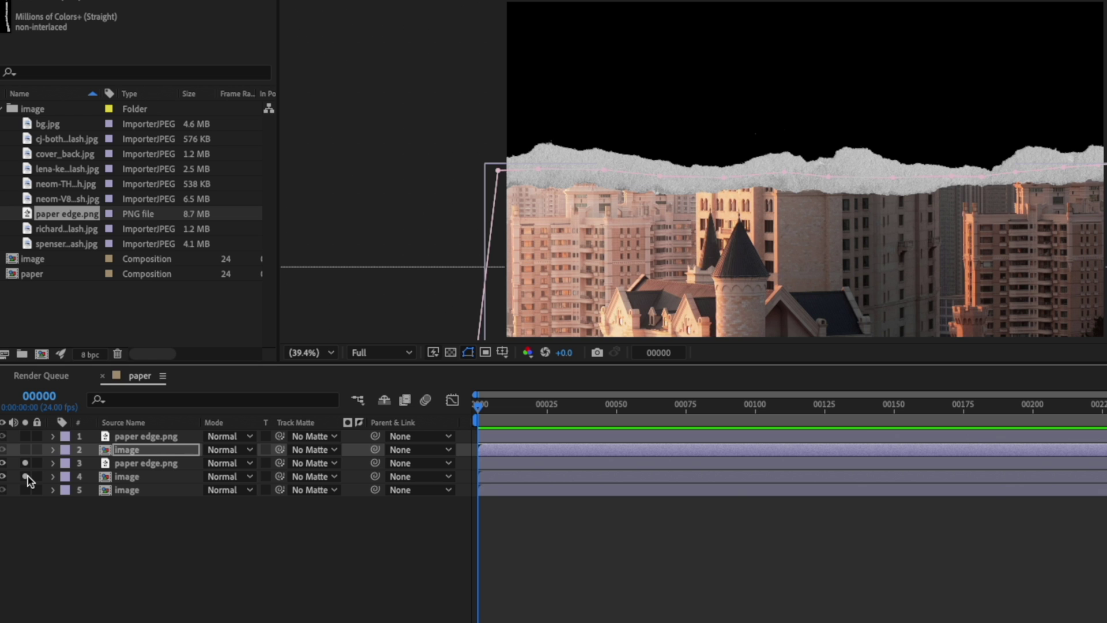
pyautogui.click(24, 476)
pyautogui.click(25, 463)
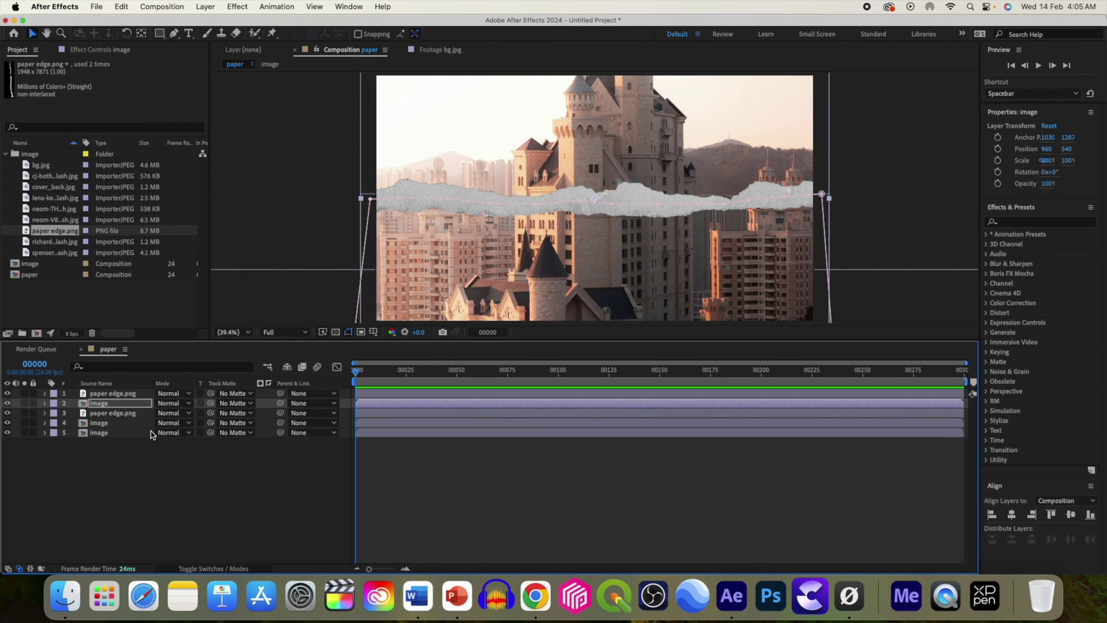
pyautogui.click(113, 394)
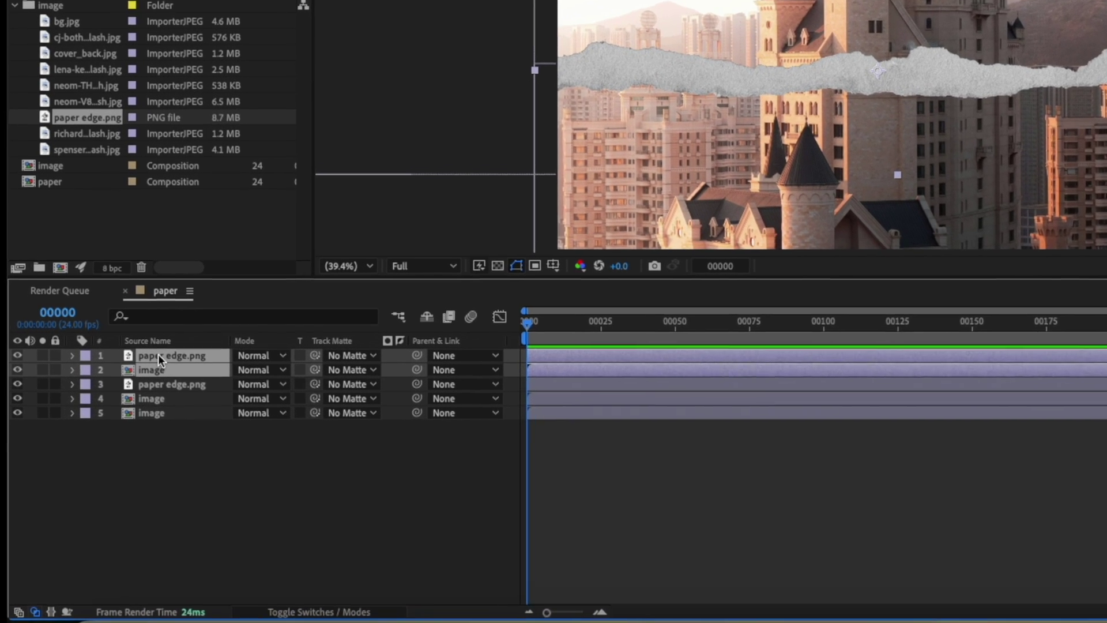
# Step: Pre-compose the top paper edge and image pair into a composition named 'up'
pyautogui.rightClick(107, 394)
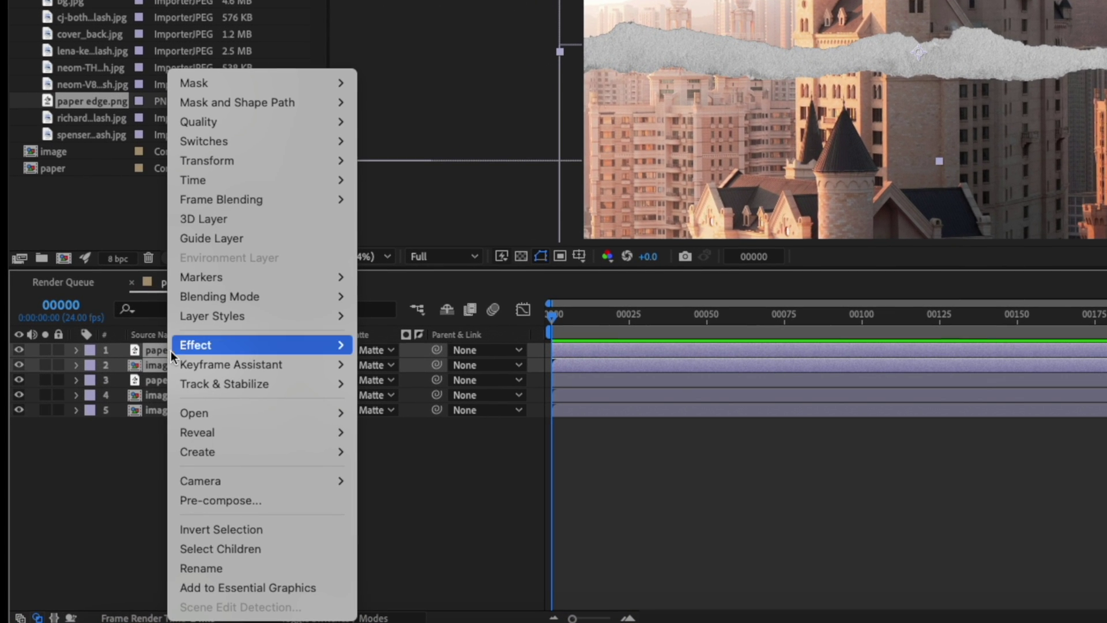
pyautogui.click(231, 500)
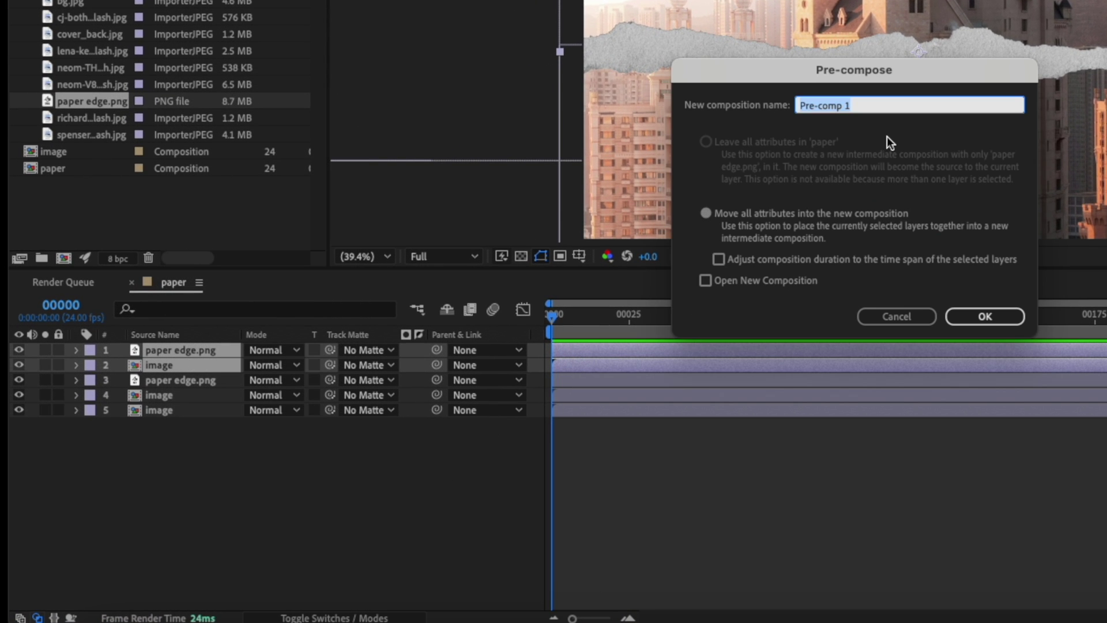
pyautogui.write('up')
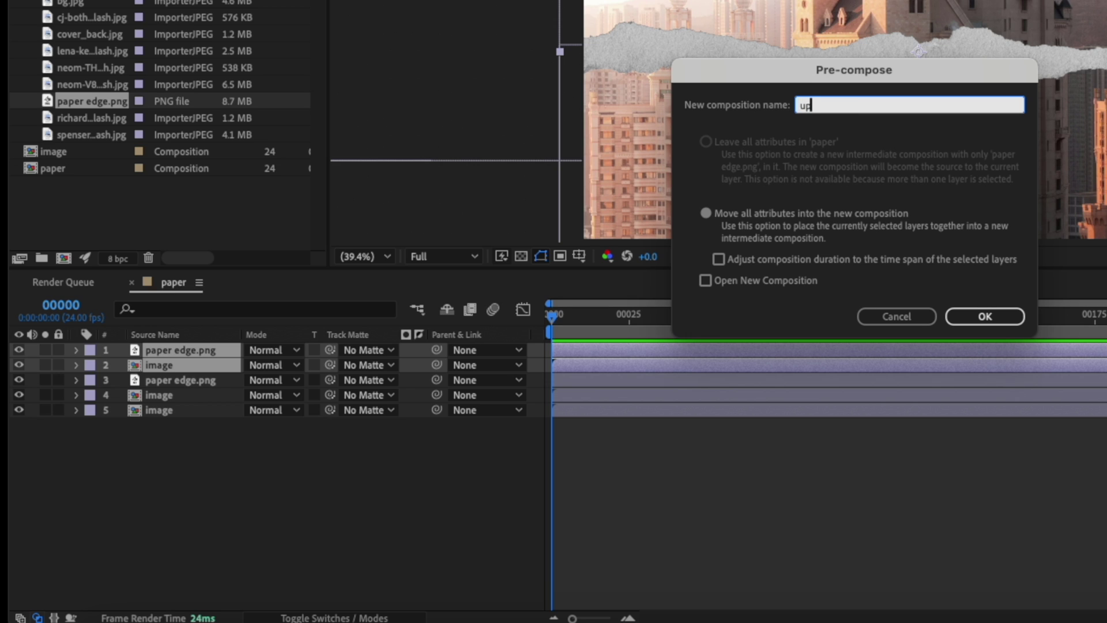
pyautogui.press('Return')
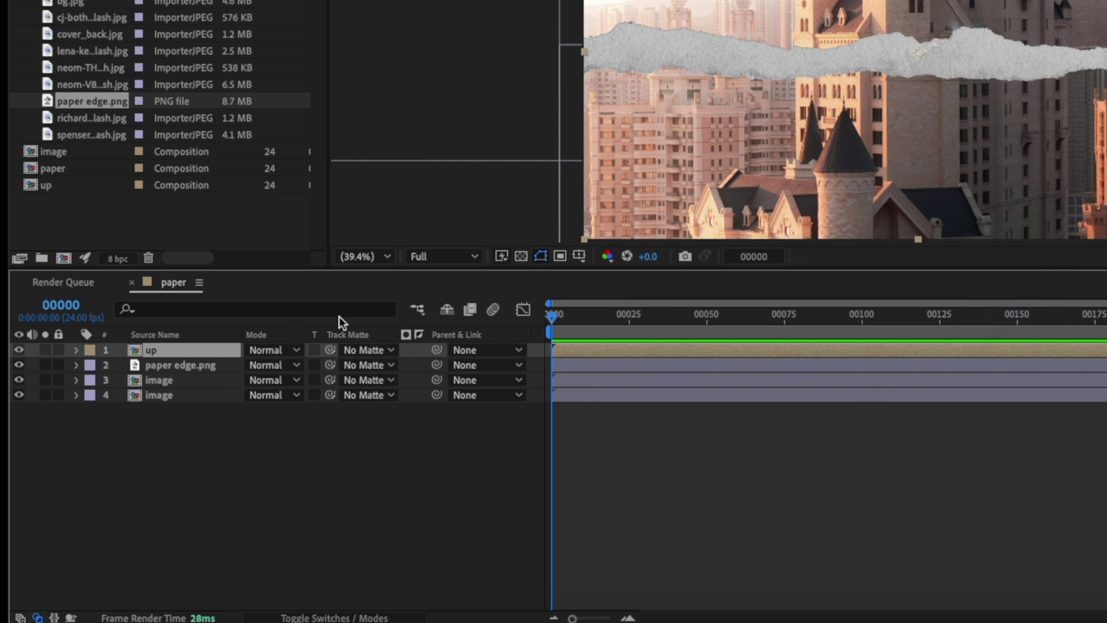
# Step: Select the lower paper edge and image pair and pre-compose it as 'down'
pyautogui.click(192, 369)
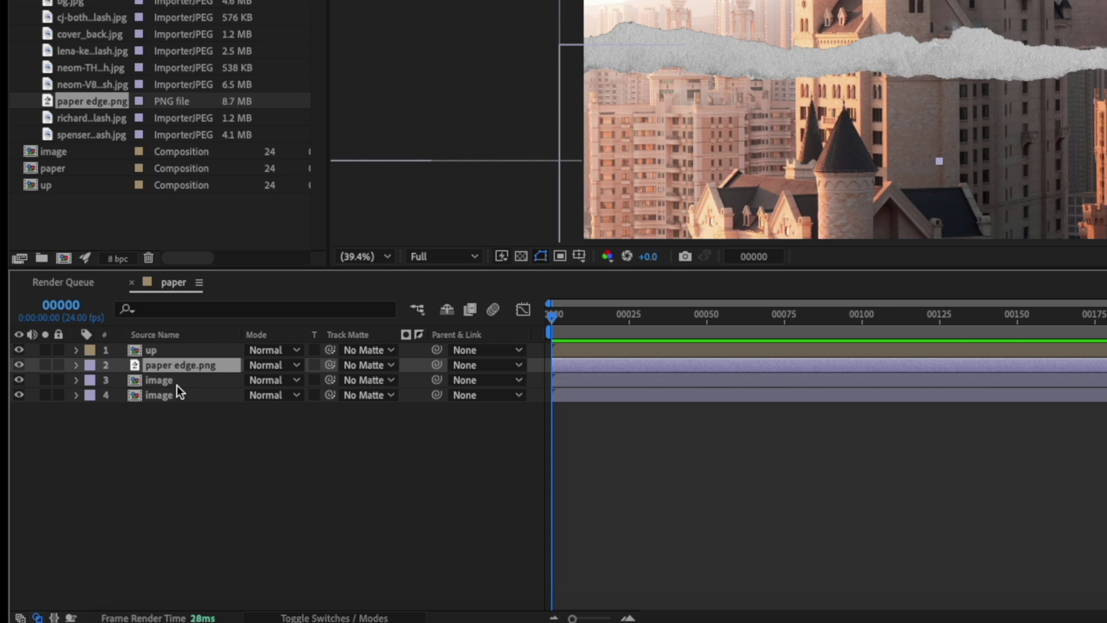
pyautogui.keyDown('shift'); pyautogui.click(175, 383); pyautogui.keyUp('shift')
pyautogui.rightClick(178, 374)
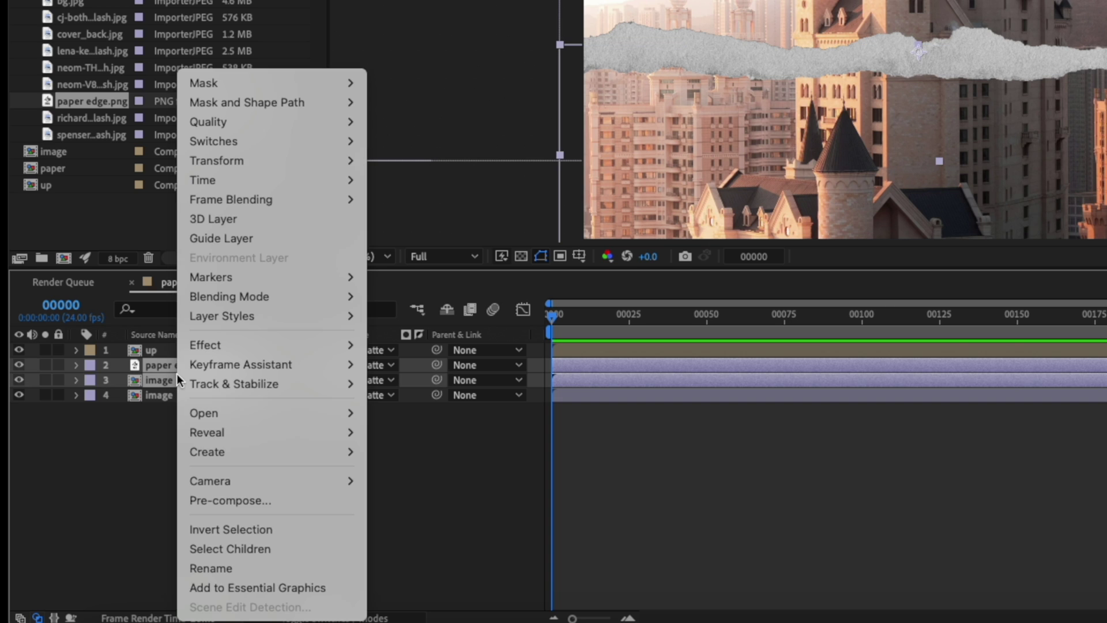
pyautogui.click(257, 506)
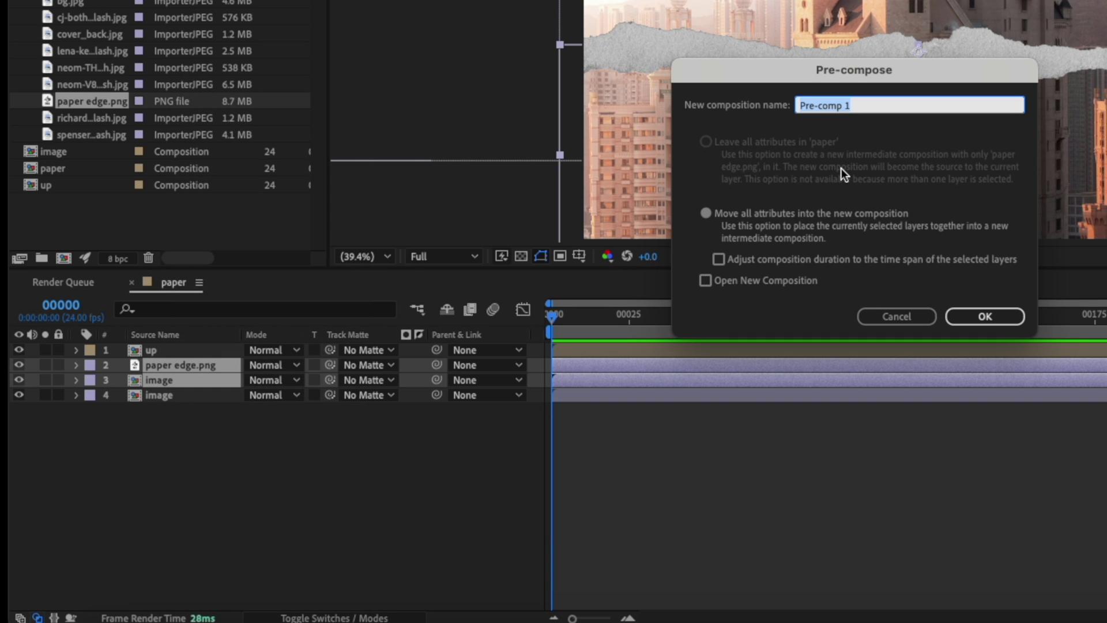
pyautogui.write('down')
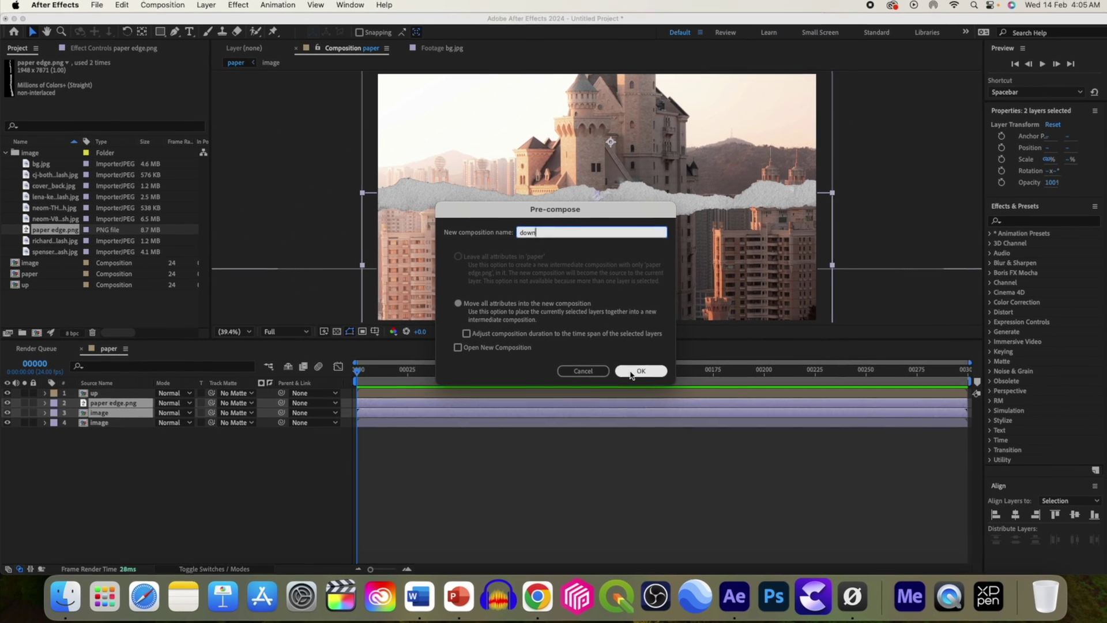
# Step: Confirm the down composition and set the remaining image layer's Track Matte to down
pyautogui.click(985, 316)
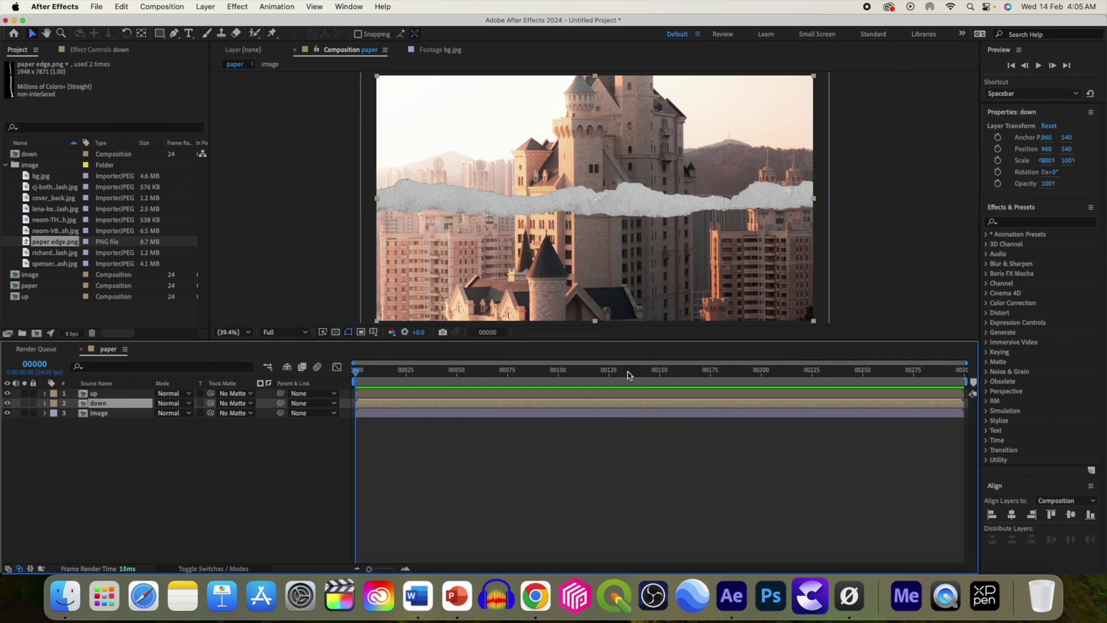
pyautogui.click(115, 413)
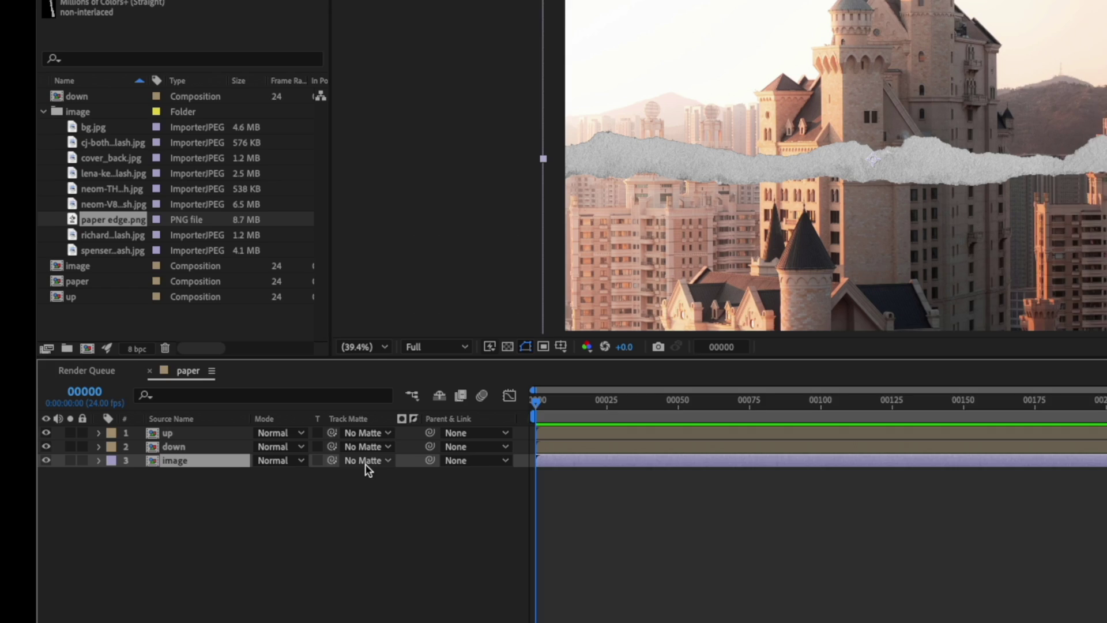
pyautogui.click(234, 413)
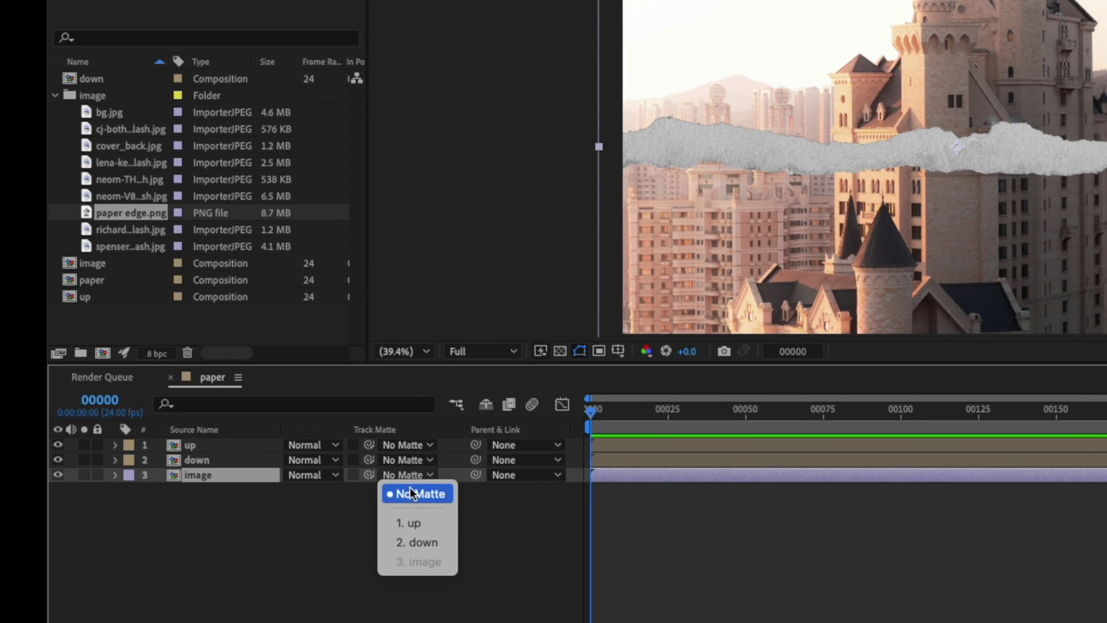
pyautogui.click(432, 543)
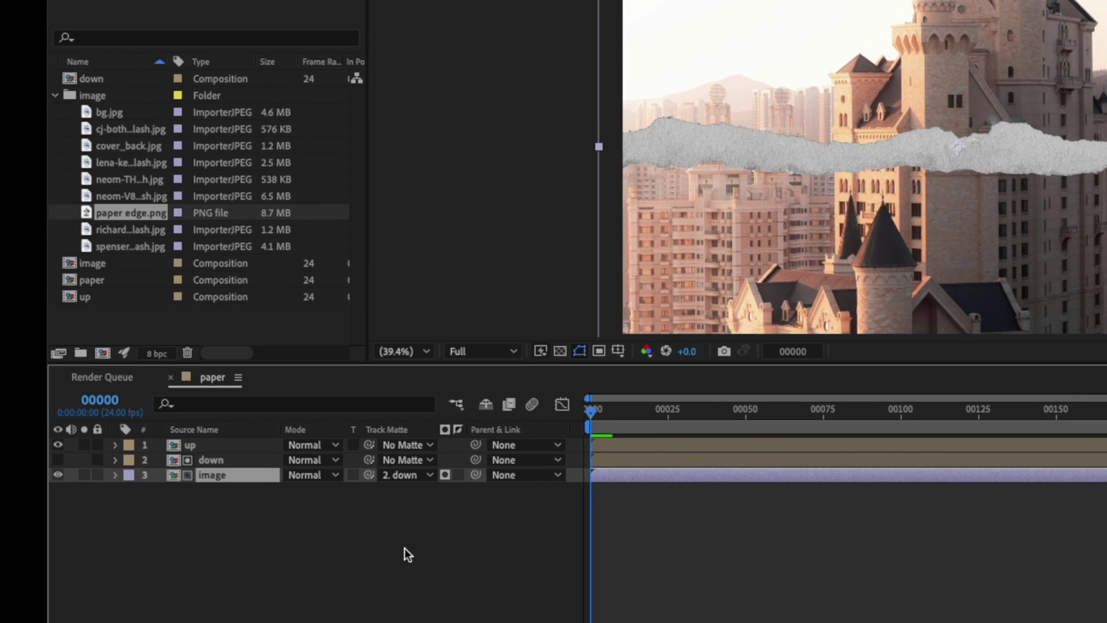
pyautogui.click(297, 510)
# Step: Duplicate the image, matte the copy with '1. up', move it under up, and solo-check
pyautogui.click(220, 478)
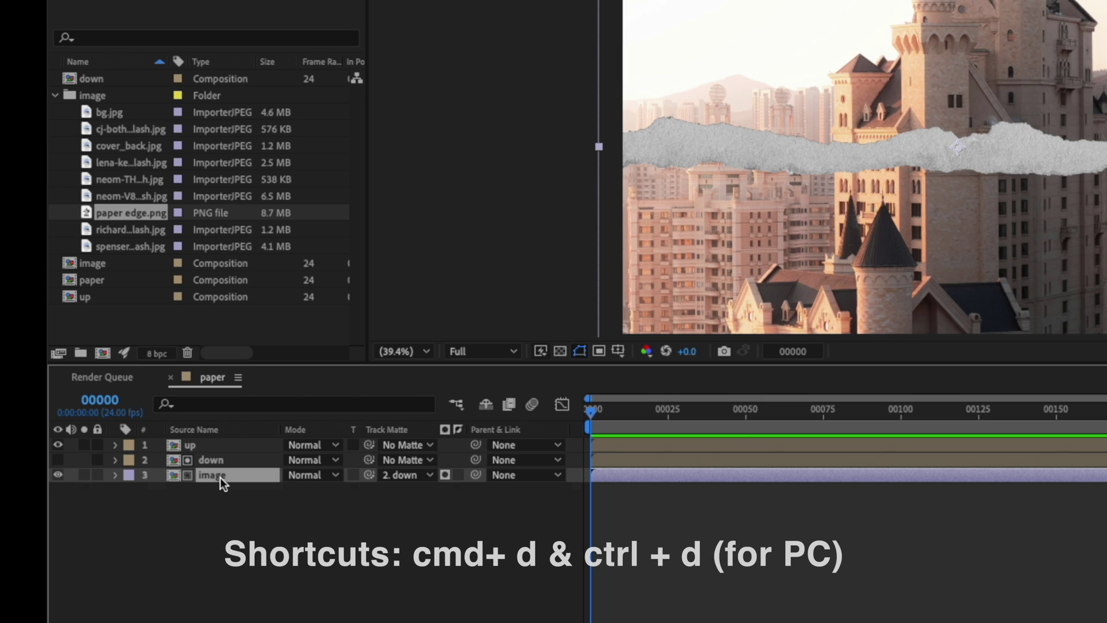
pyautogui.hotkey('ctrl', 'd')
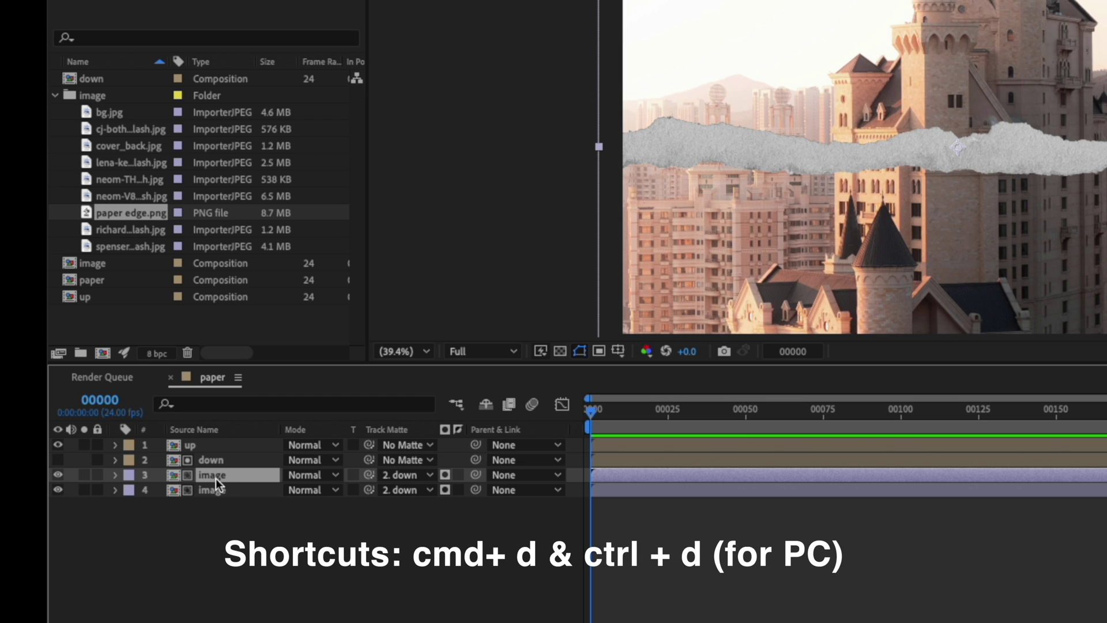
pyautogui.click(215, 490)
pyautogui.click(217, 477)
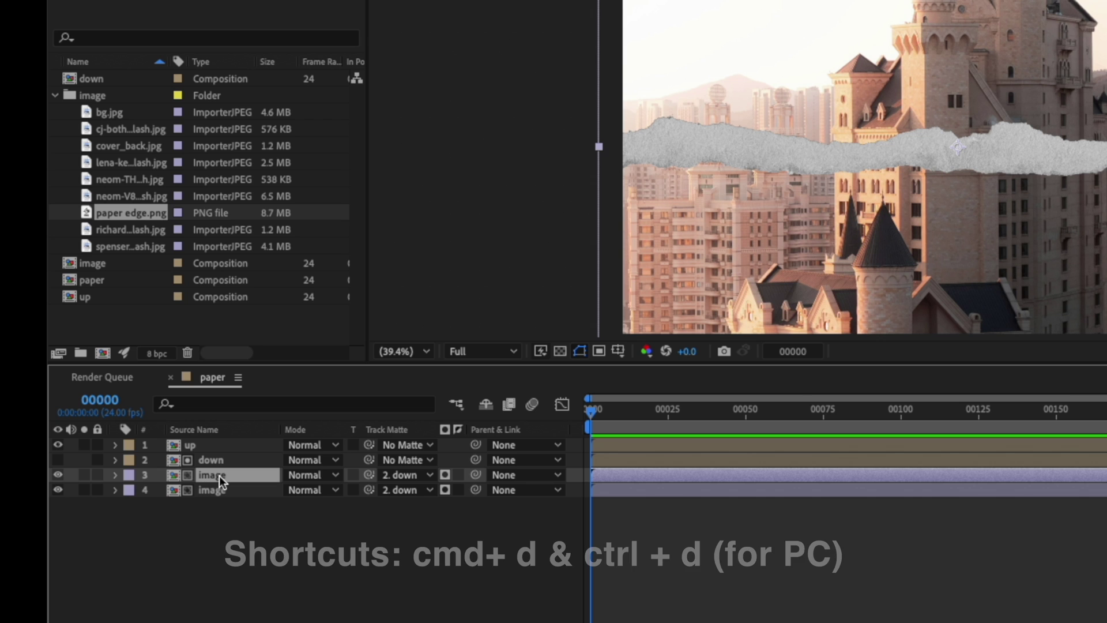
pyautogui.click(426, 475)
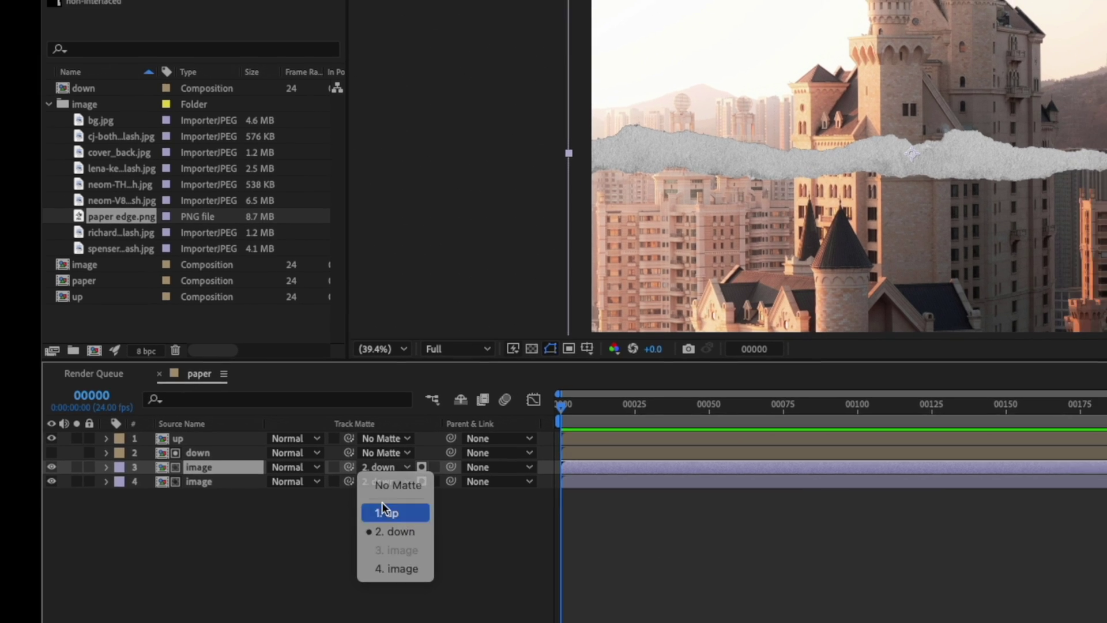
pyautogui.click(427, 524)
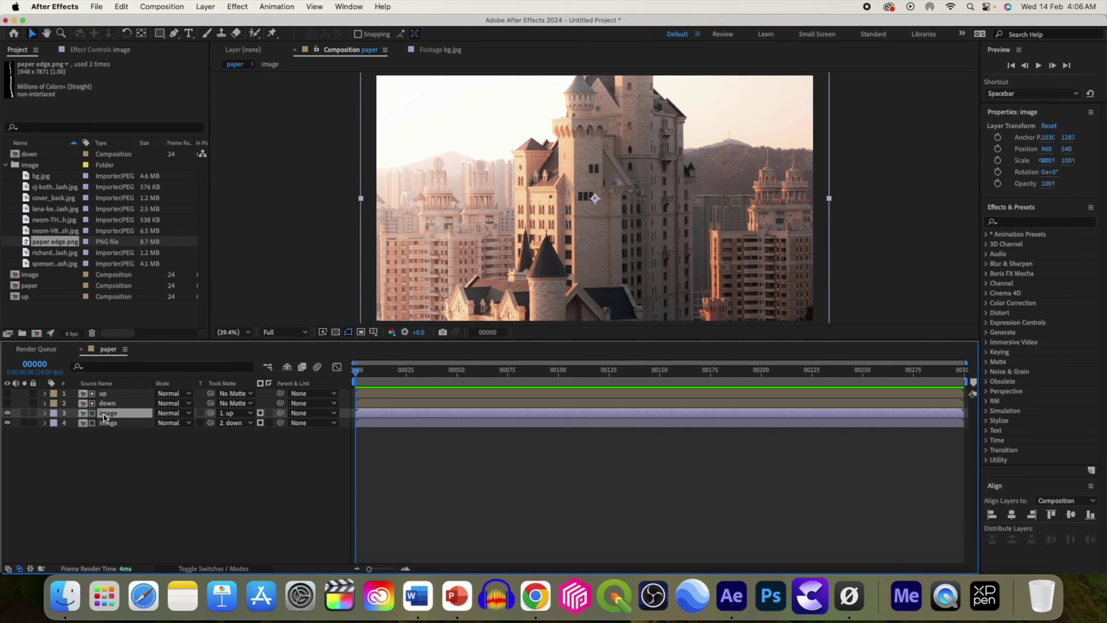
pyautogui.moveTo(104, 416); pyautogui.dragTo(107, 400)
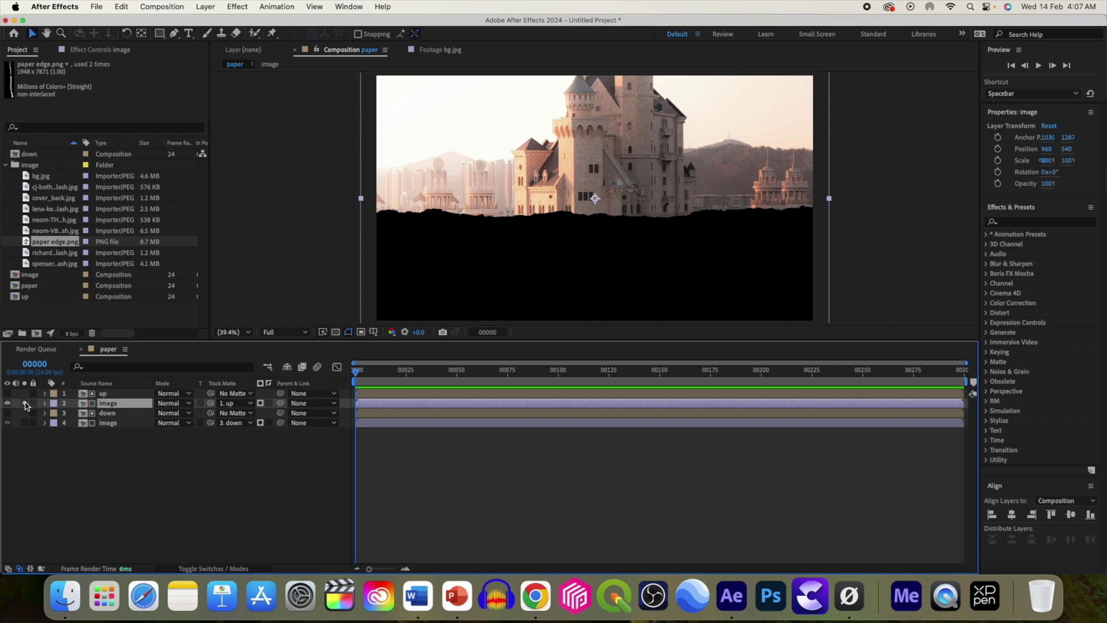
pyautogui.click(24, 425)
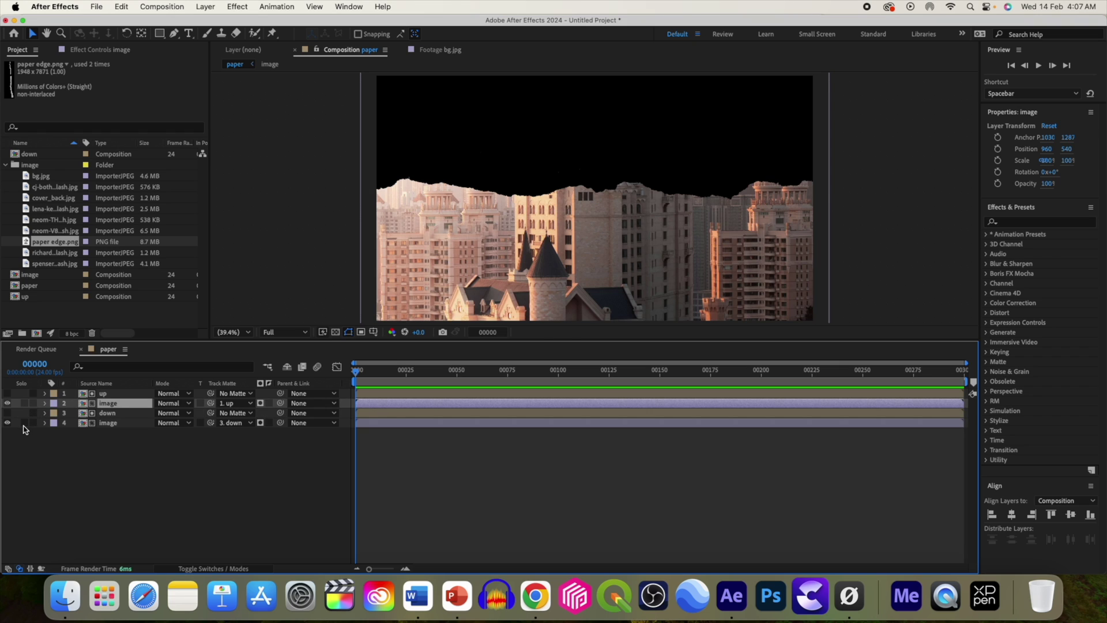
pyautogui.click(24, 425)
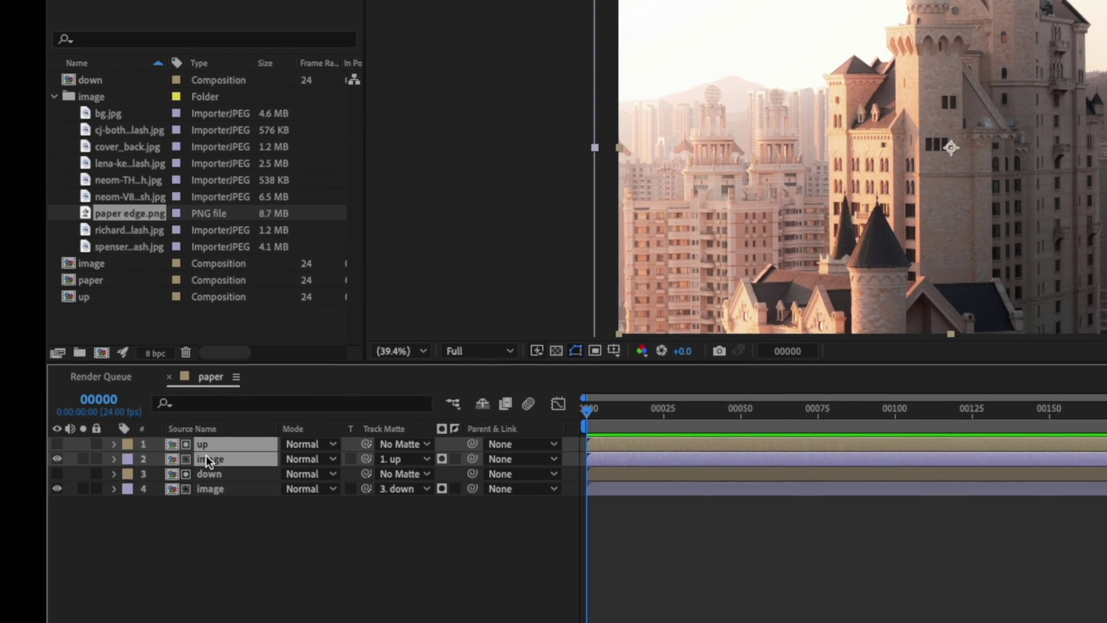
# Step: Pre-compose up and its matted image into a composition named 'Upper half'
pyautogui.rightClick(162, 431)
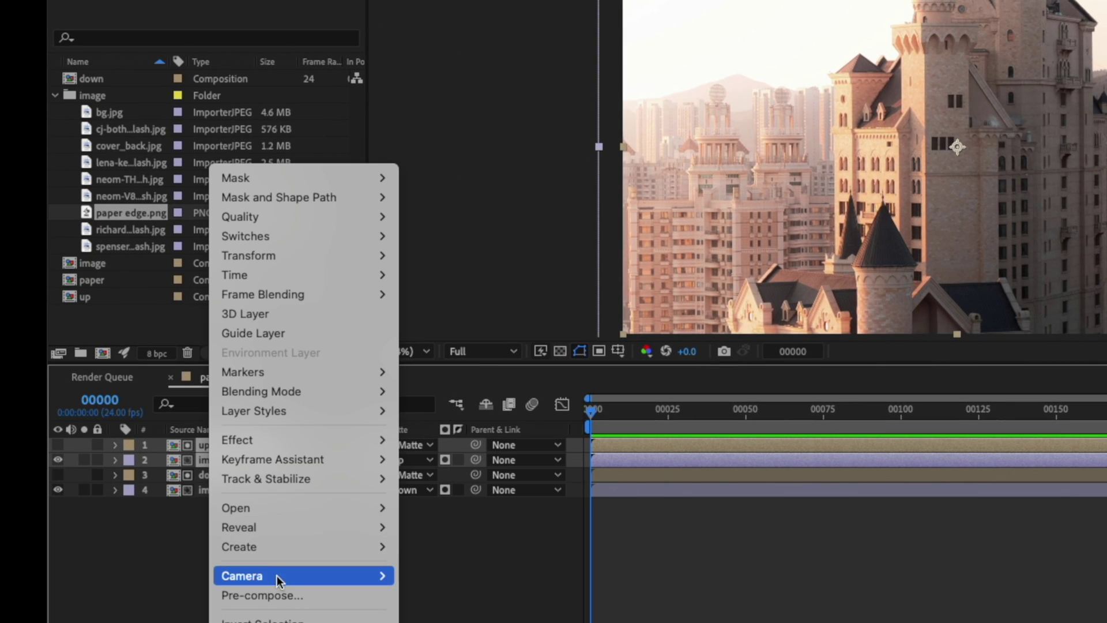
pyautogui.click(282, 597)
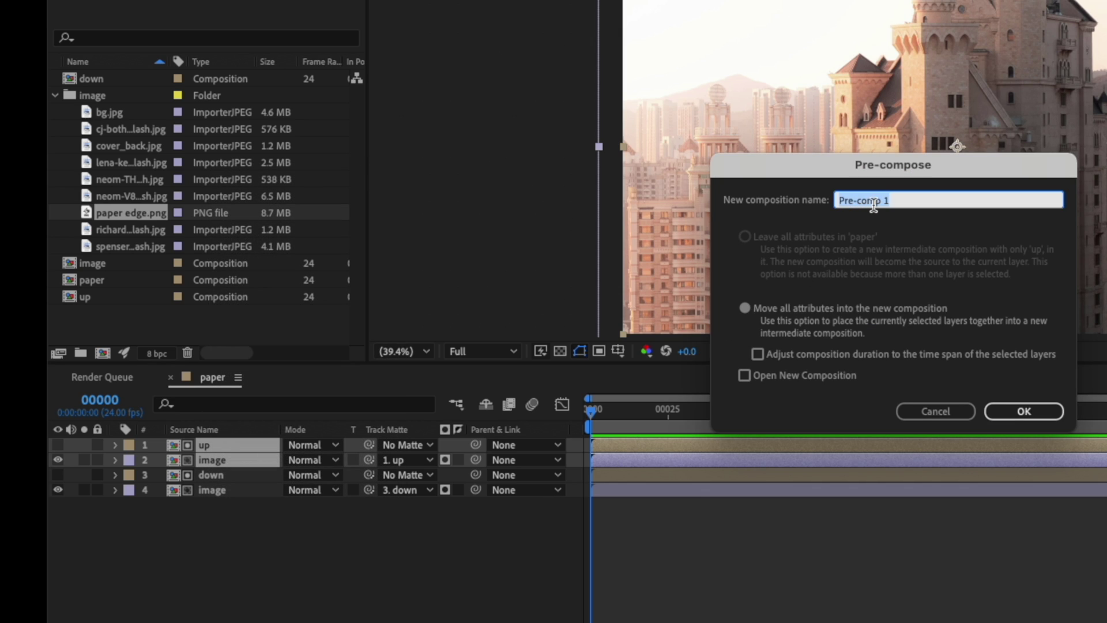
pyautogui.write('u')
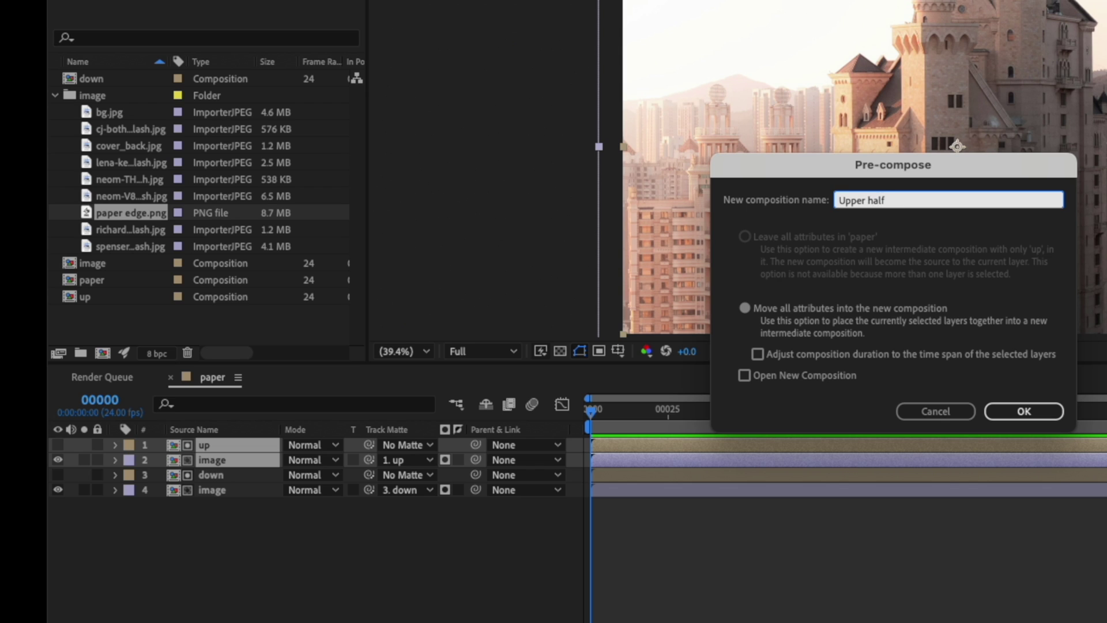
pyautogui.click(1025, 411)
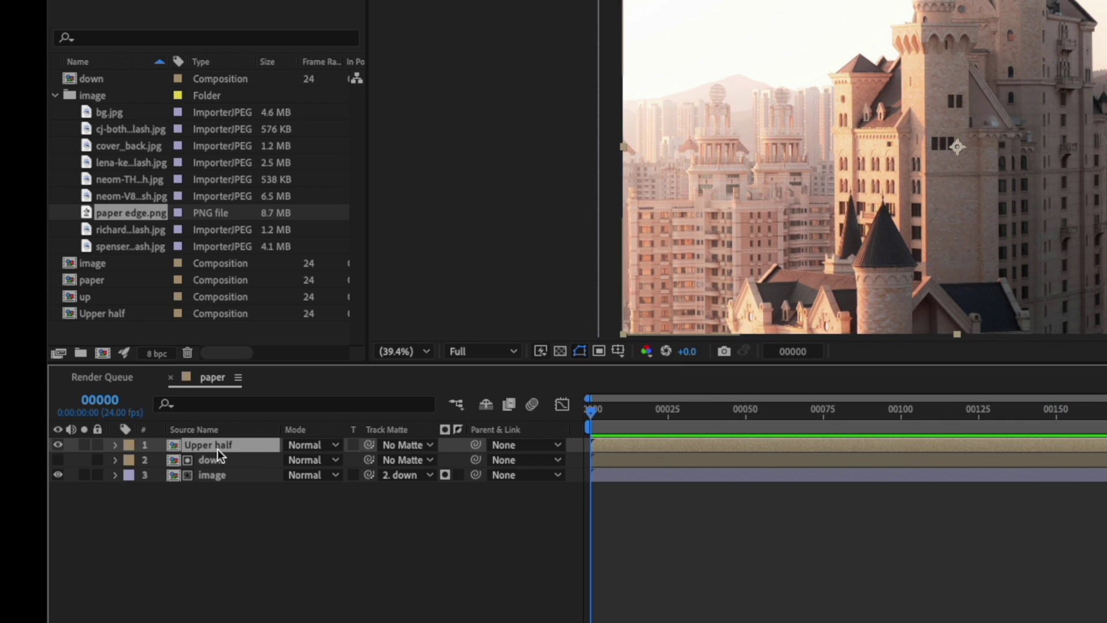
# Step: Pre-compose down and its matted image into a composition named 'lower_half'
pyautogui.click(210, 460)
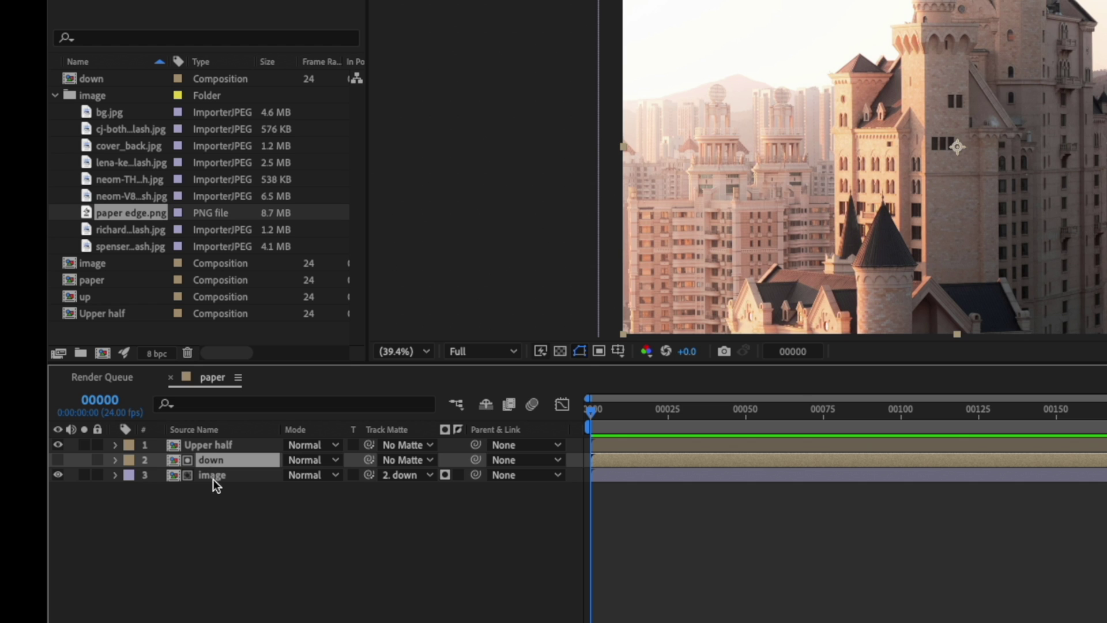
pyautogui.keyDown('shift'); pyautogui.click(212, 479); pyautogui.keyUp('shift')
pyautogui.rightClick(205, 474)
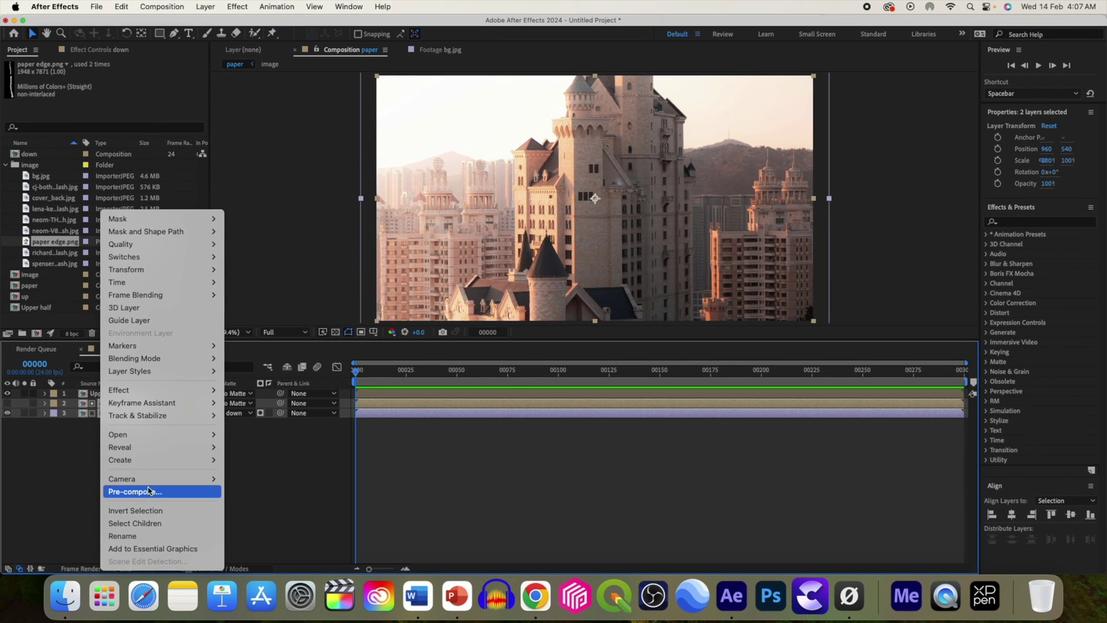
pyautogui.click(202, 550)
pyautogui.write('lower_ha')
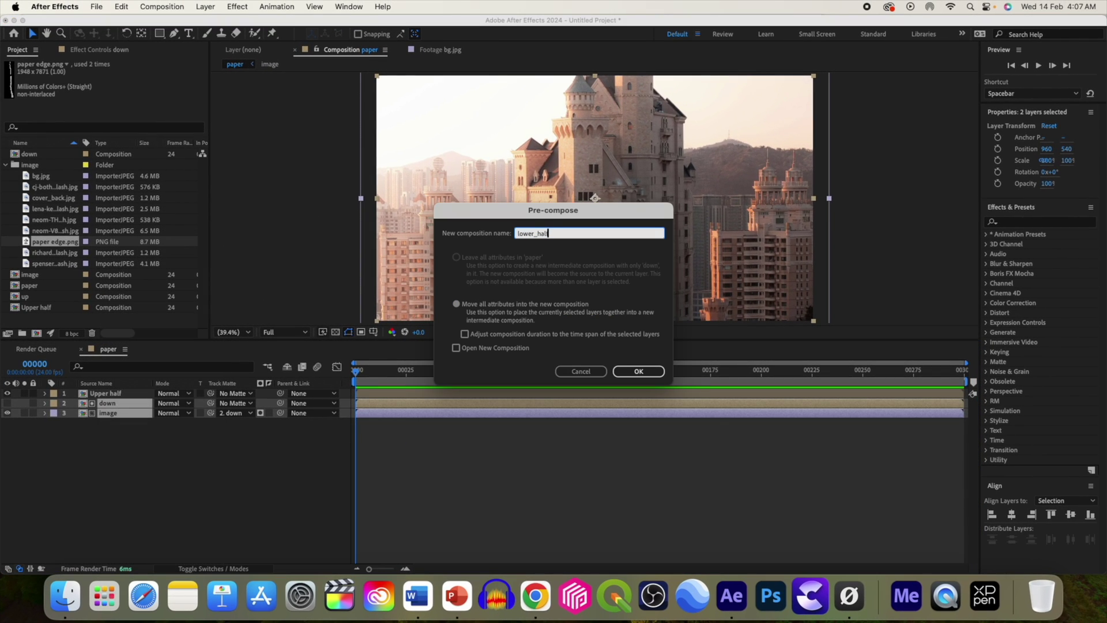
pyautogui.write('lf')
pyautogui.press('Return')
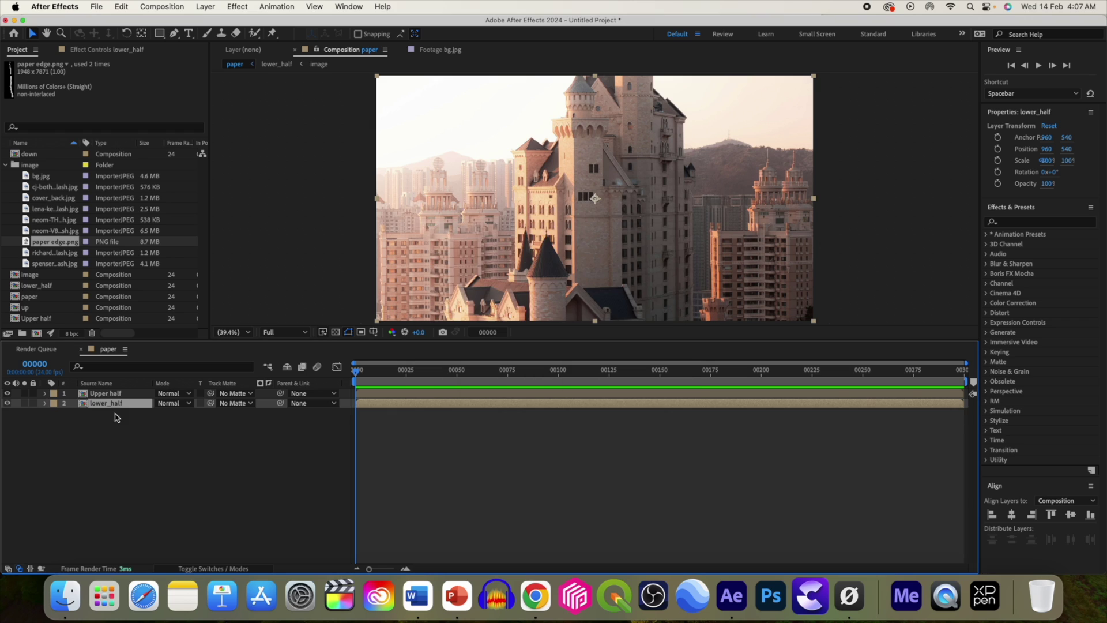
# Step: Solo Upper half and lower_half in turn to check each half's content
pyautogui.click(25, 394)
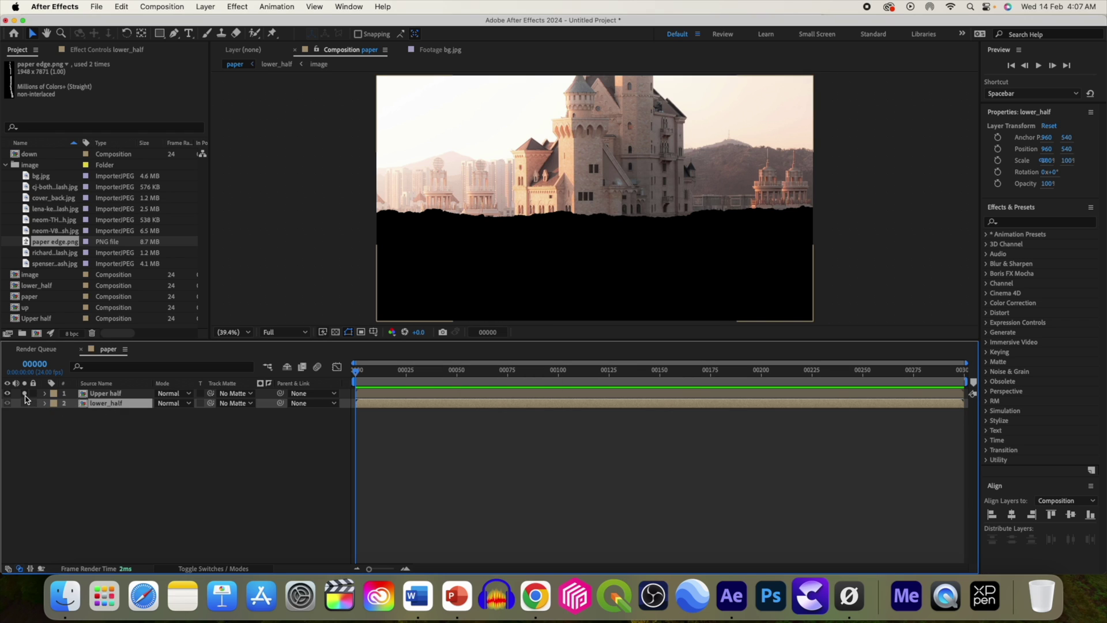
pyautogui.click(25, 394)
pyautogui.click(25, 410)
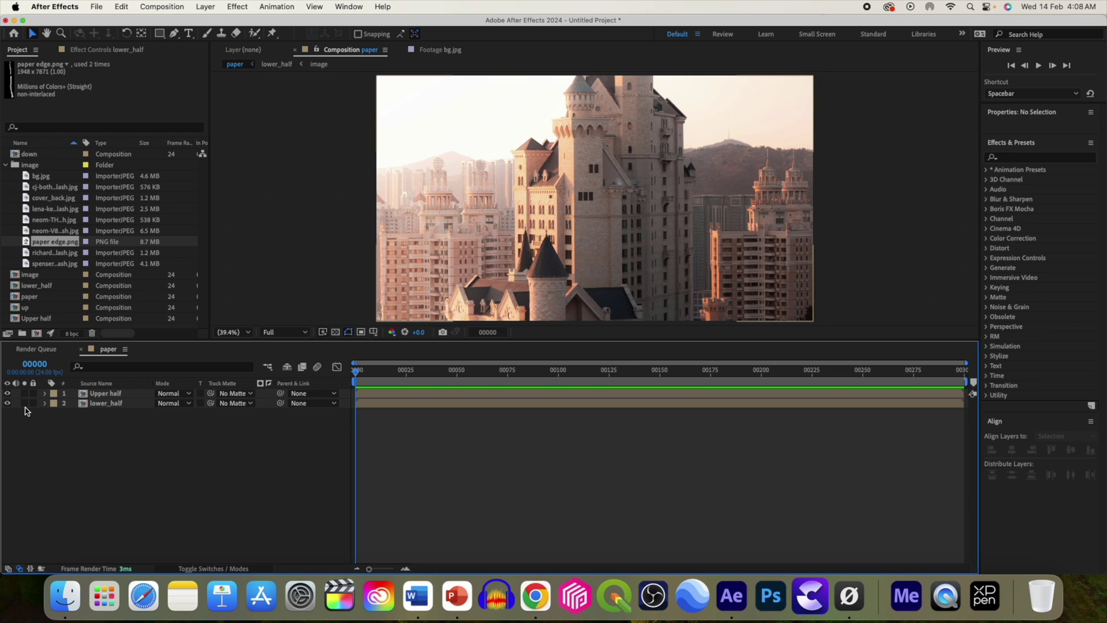
pyautogui.click(25, 404)
pyautogui.click(24, 403)
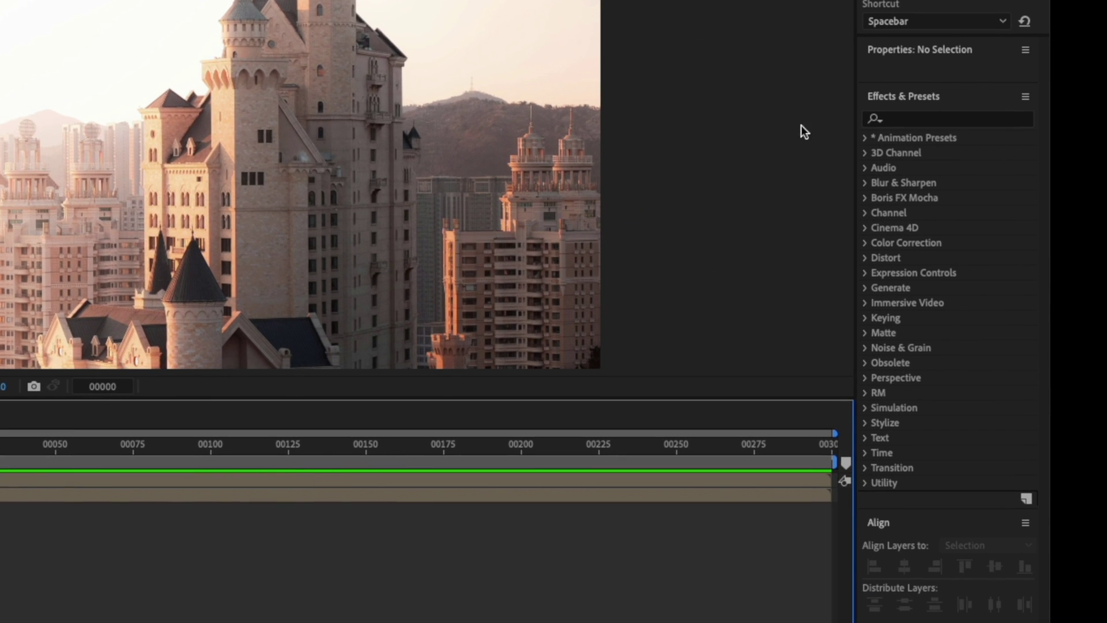
# Step: Find CC Page Turn in Effects & Presets and apply it to the Upper half layer
pyautogui.click(920, 120)
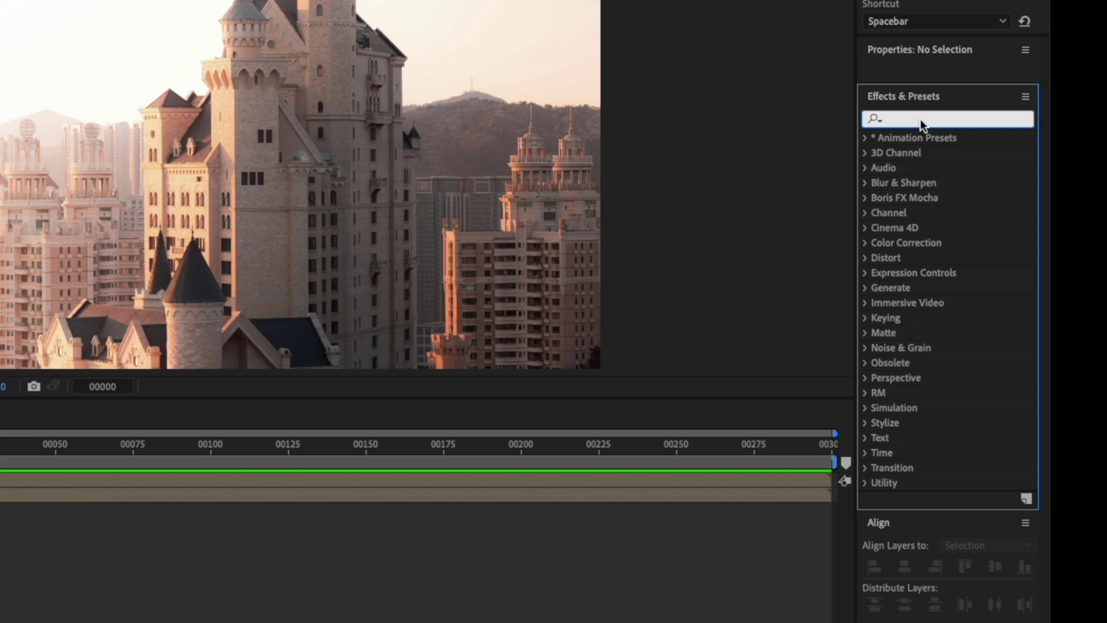
pyautogui.write('page turn')
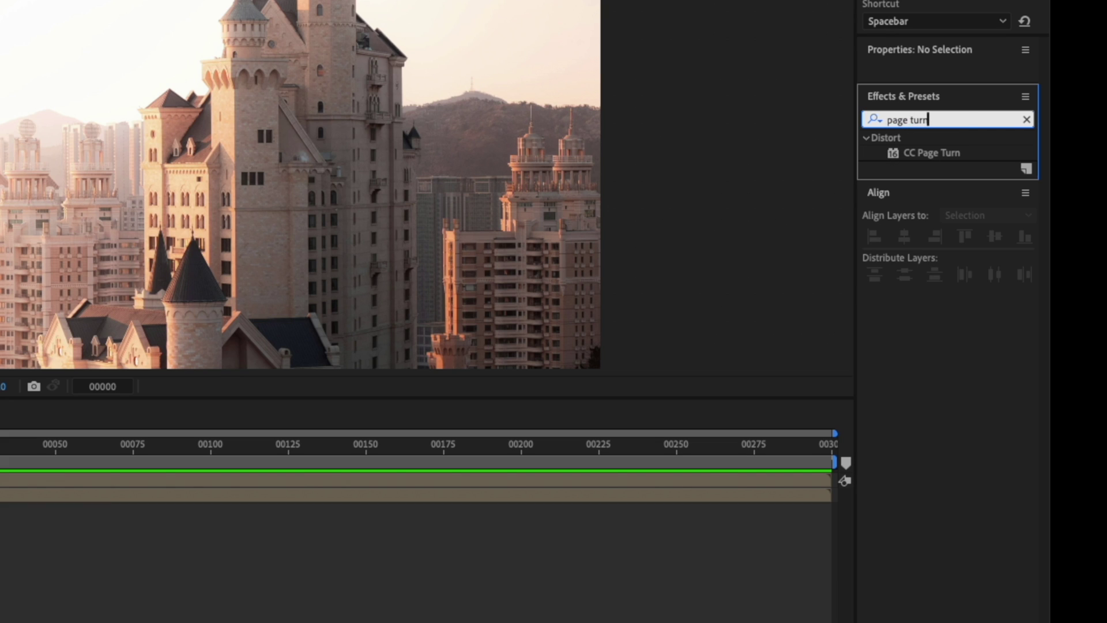
pyautogui.click(921, 155)
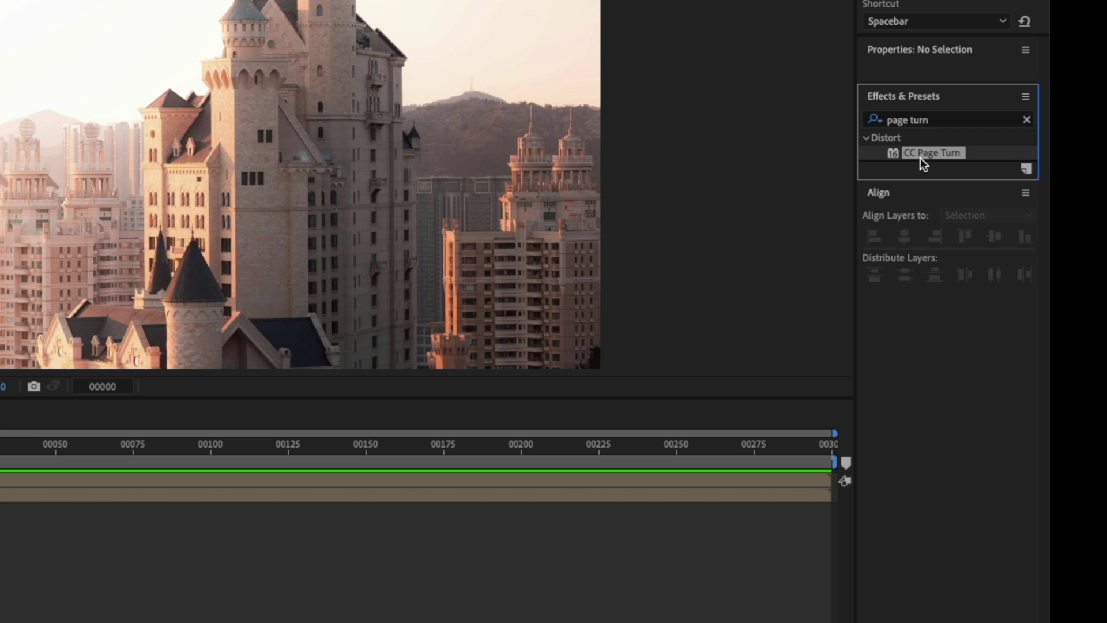
pyautogui.moveTo(926, 161); pyautogui.dragTo(41, 491)
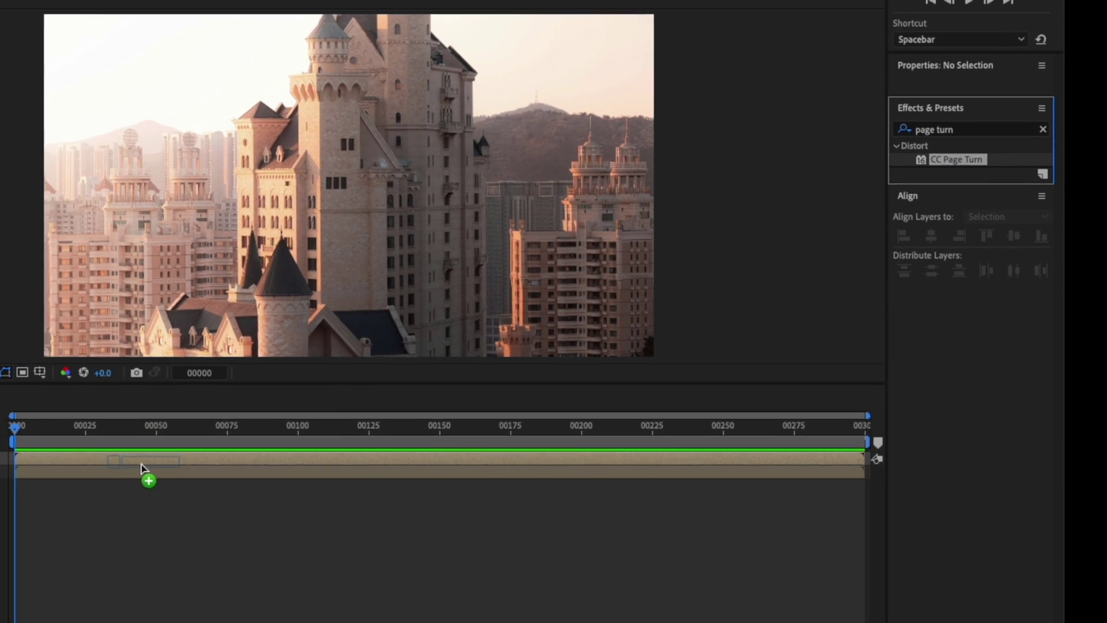
pyautogui.moveTo(143, 467); pyautogui.dragTo(145, 461)
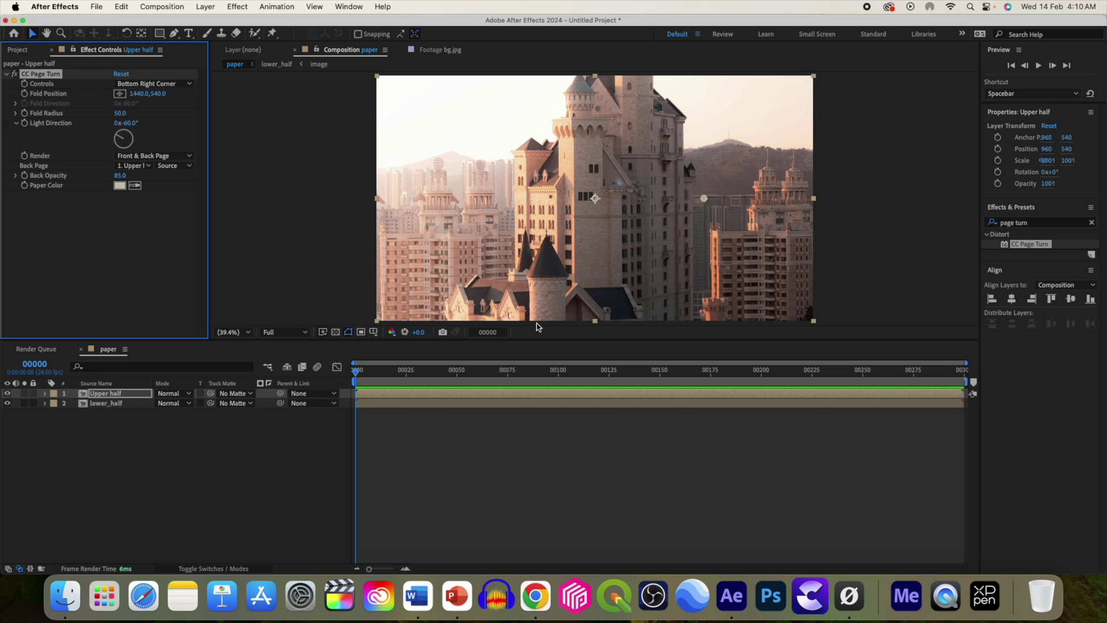
# Step: Pull the fold toward the upper left so the page curls partway, with Back Page set to None
pyautogui.moveTo(704, 198); pyautogui.dragTo(458, 209)
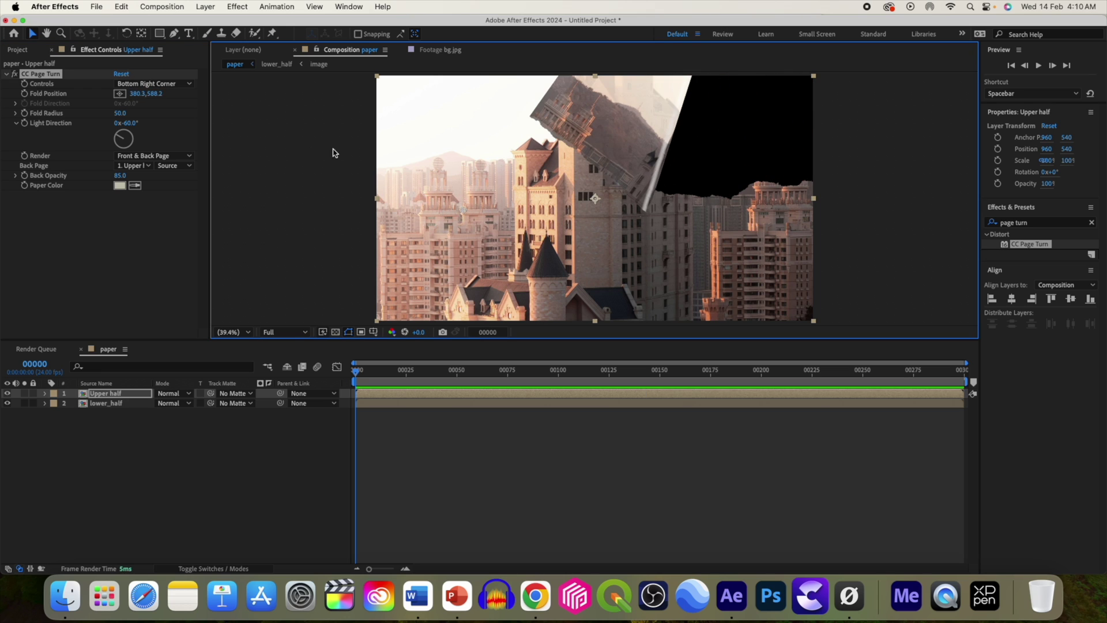
pyautogui.moveTo(120, 175); pyautogui.dragTo(143, 176)
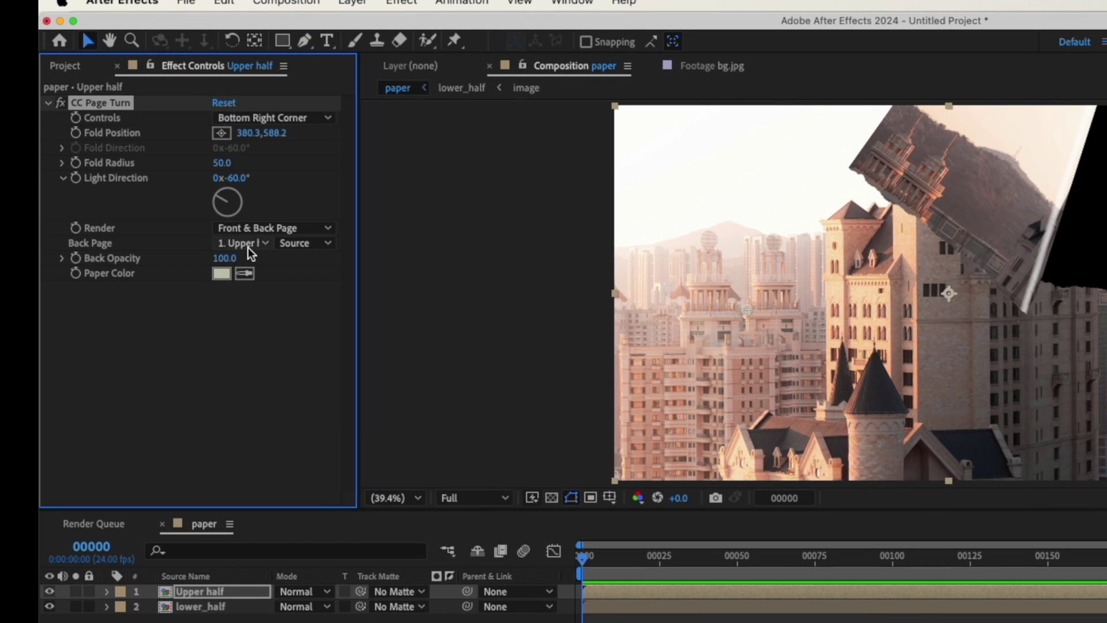
pyautogui.click(248, 244)
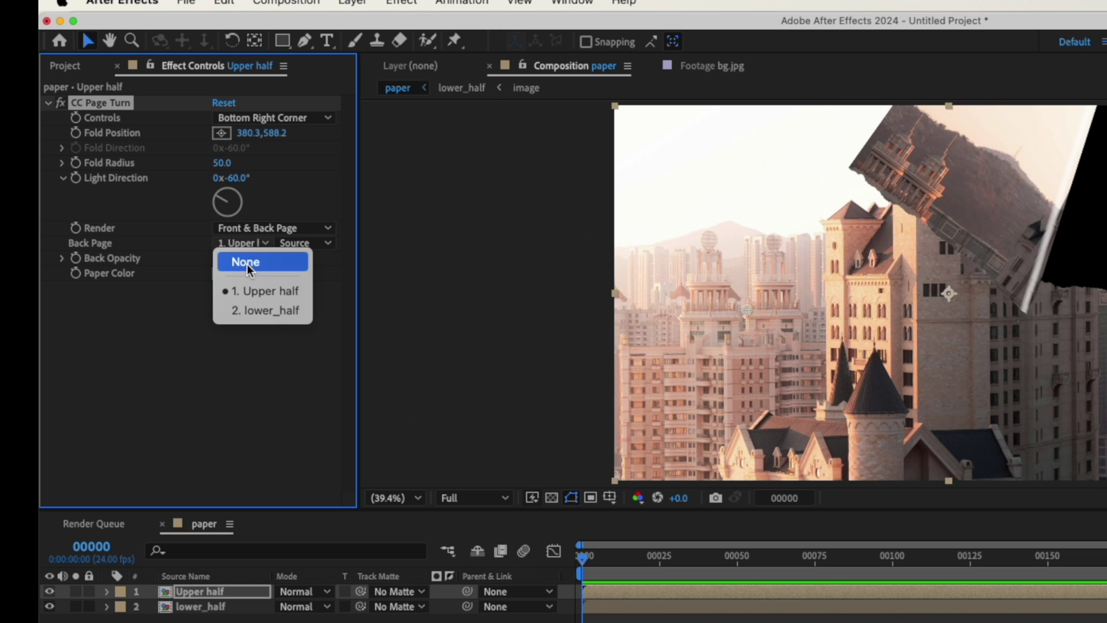
pyautogui.click(247, 264)
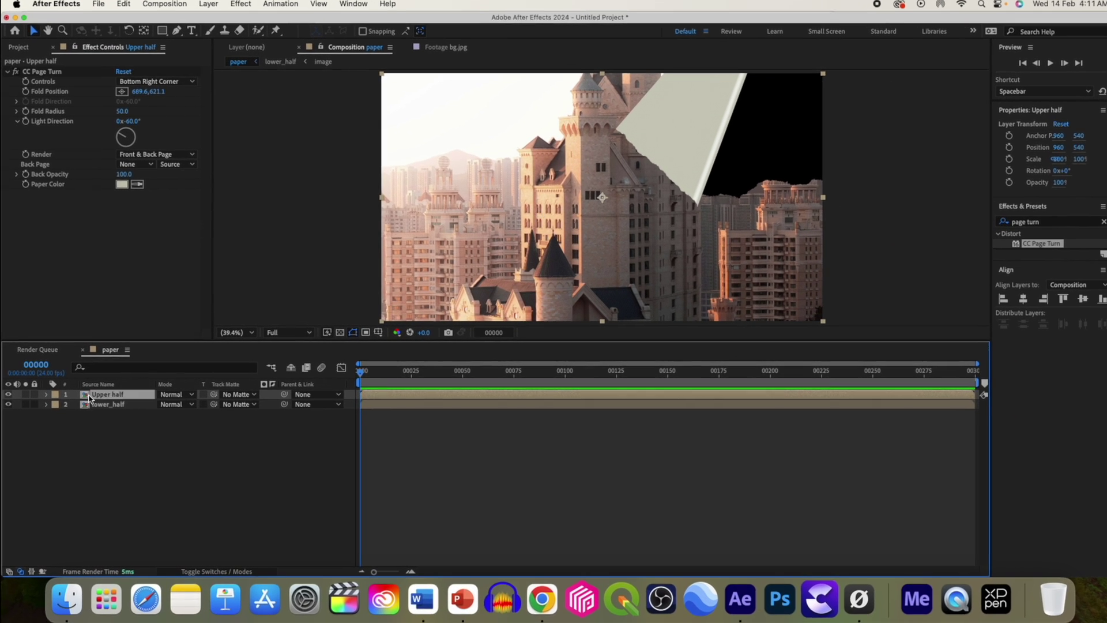
# Step: Copy paper edge.png from the nested up comp and paste it into paper, just below Upper half
pyautogui.doubleClick(121, 478)
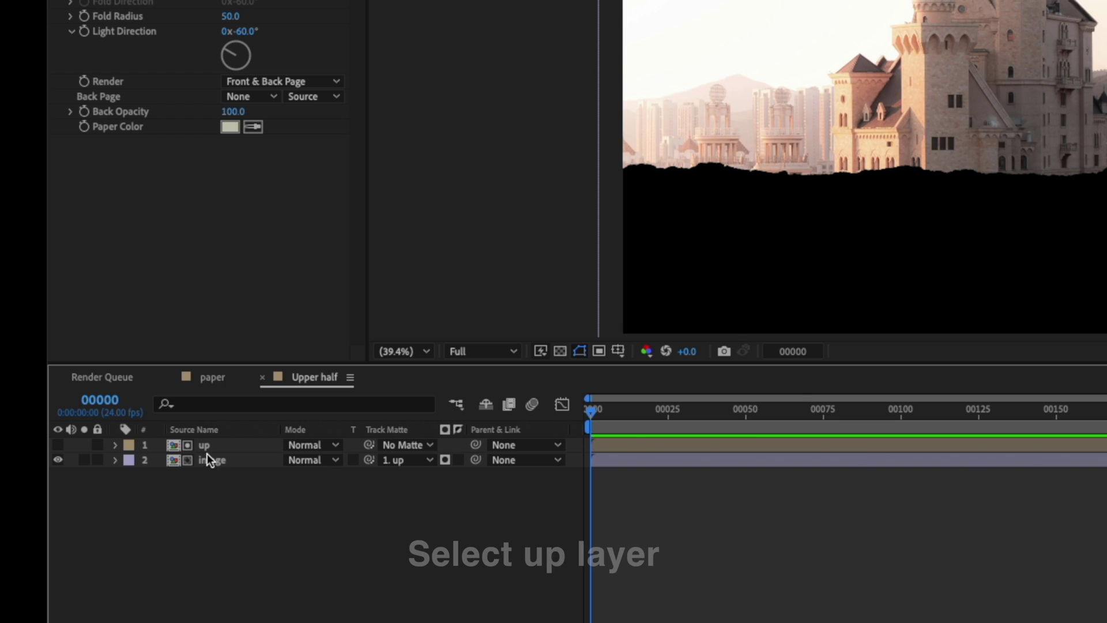
pyautogui.doubleClick(202, 444)
pyautogui.click(223, 447)
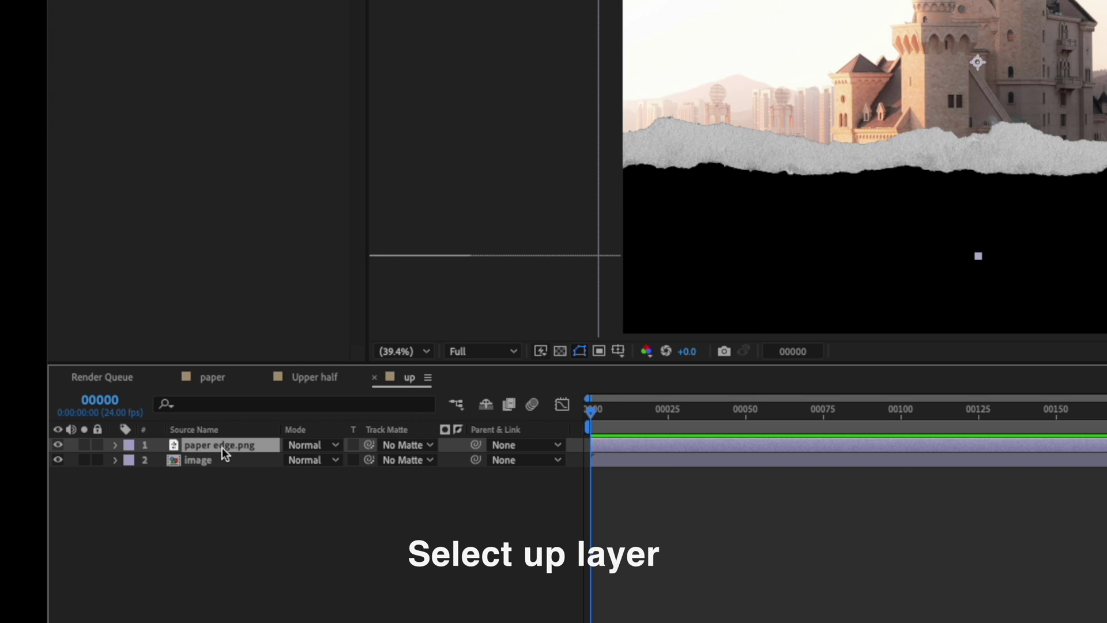
pyautogui.click(209, 381)
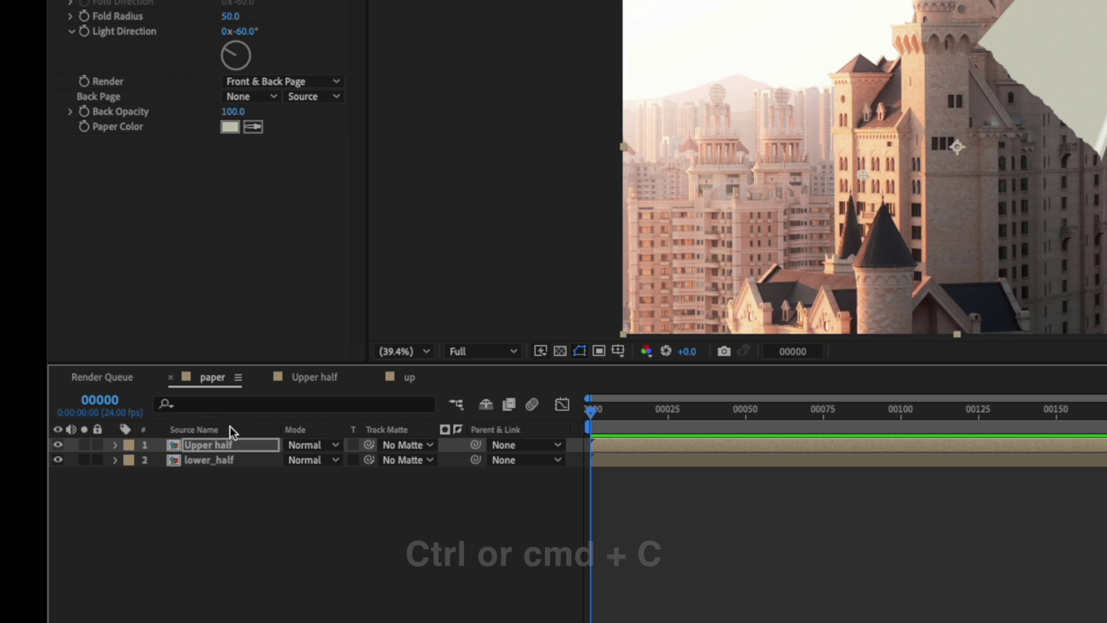
pyautogui.click(221, 492)
pyautogui.hotkey('ctrl', 'v')
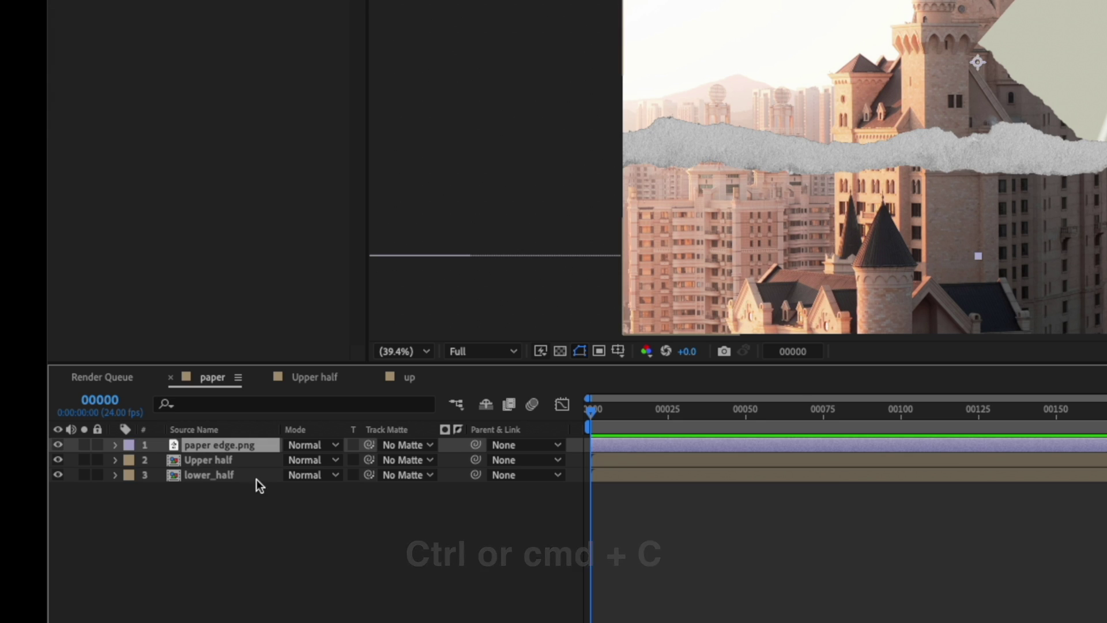
pyautogui.moveTo(209, 448); pyautogui.dragTo(212, 463)
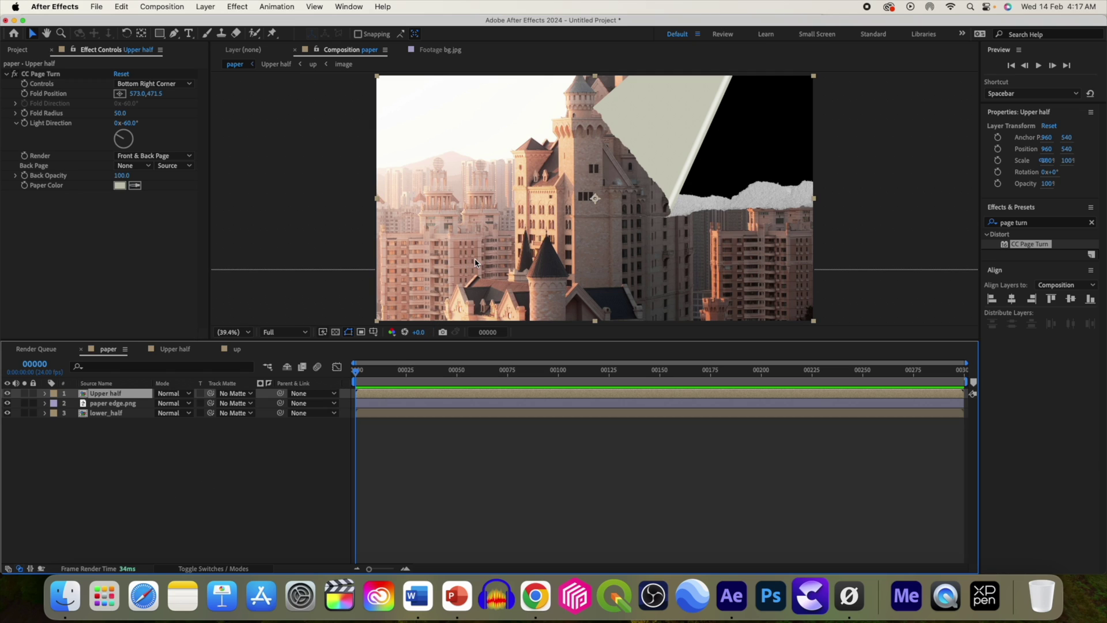
# Step: Toggle the Upper half page turn and move the page fold point toward the left
pyautogui.moveTo(118, 452); pyautogui.dragTo(104, 407)
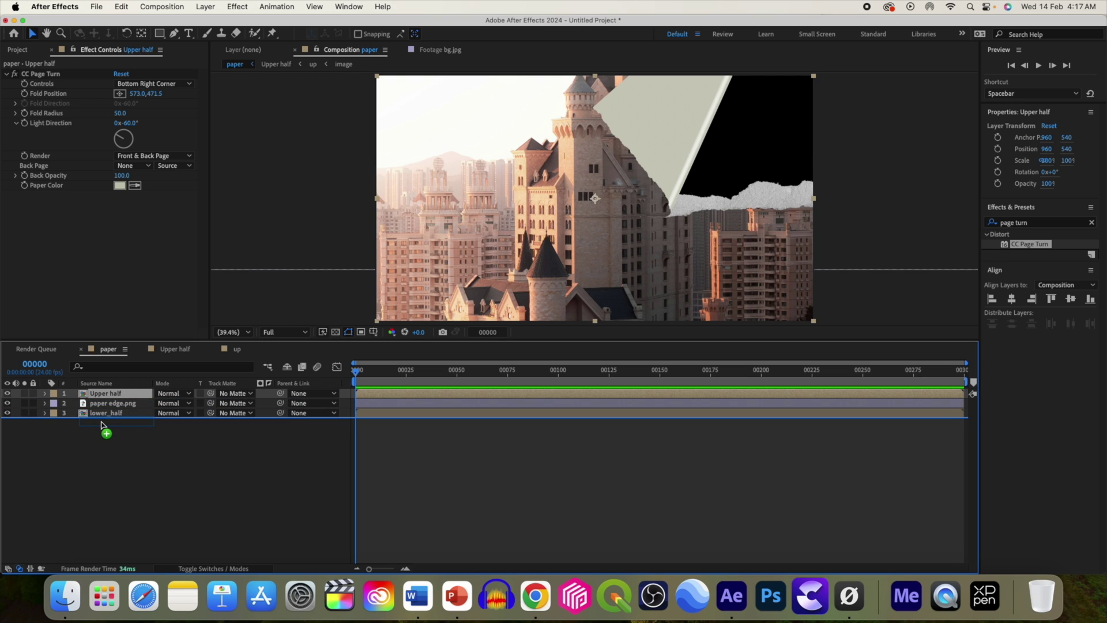
pyautogui.click(108, 411)
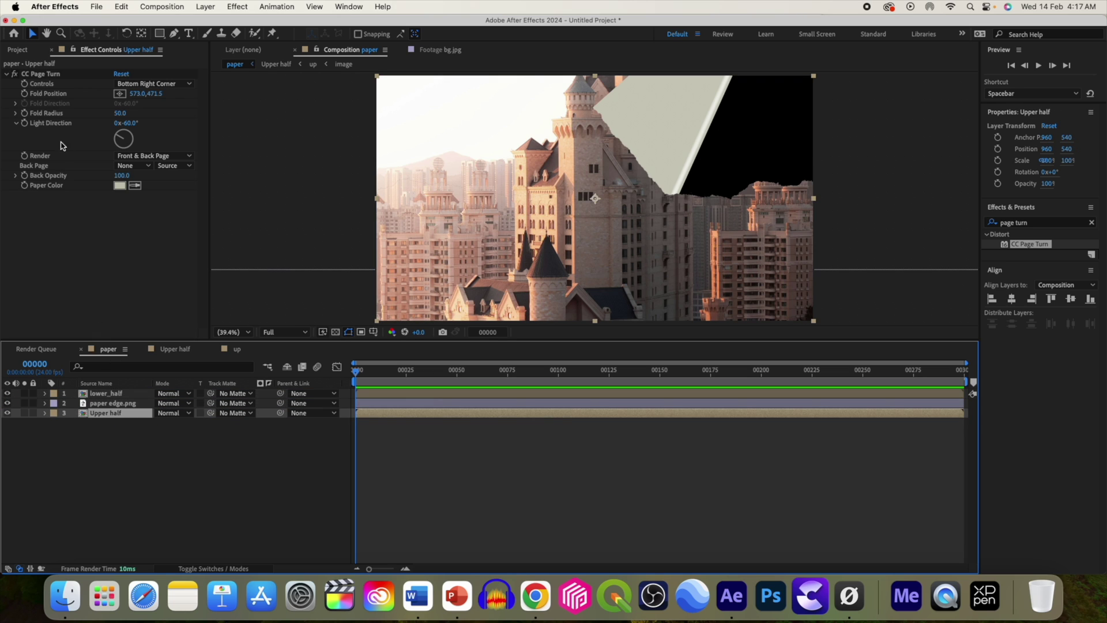
pyautogui.click(14, 74)
pyautogui.click(97, 393)
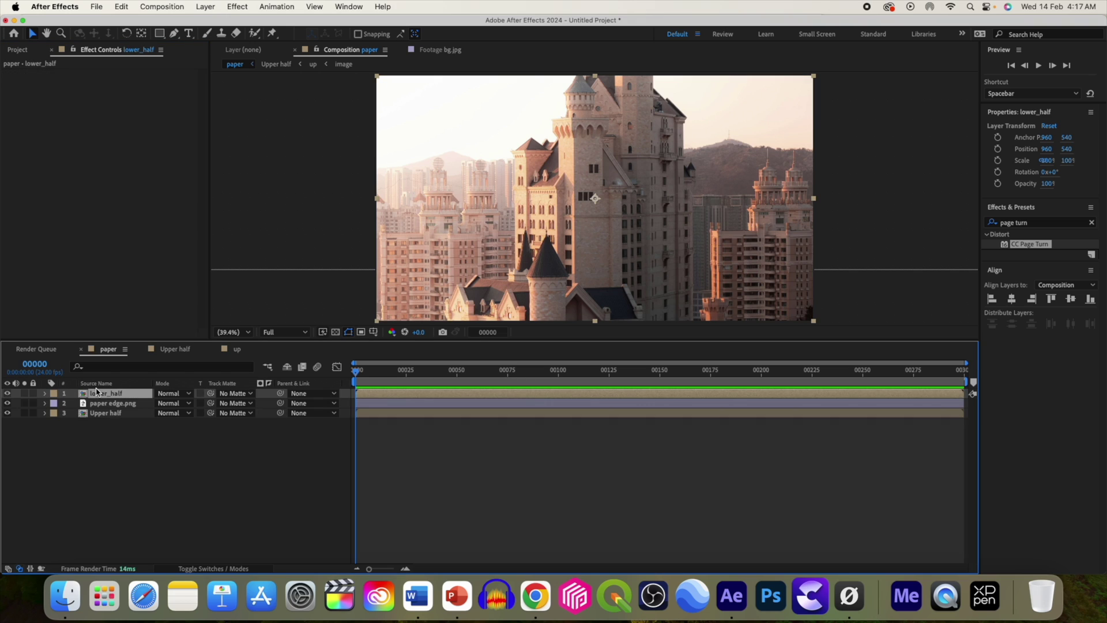
pyautogui.moveTo(1021, 248); pyautogui.dragTo(773, 395)
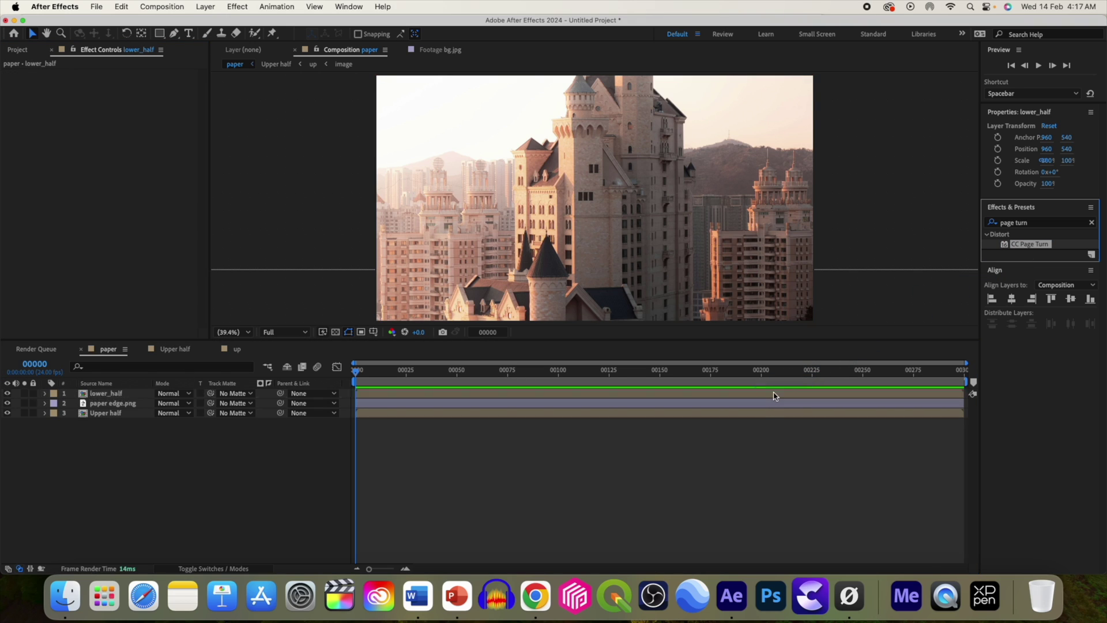
pyautogui.moveTo(704, 199); pyautogui.dragTo(437, 225)
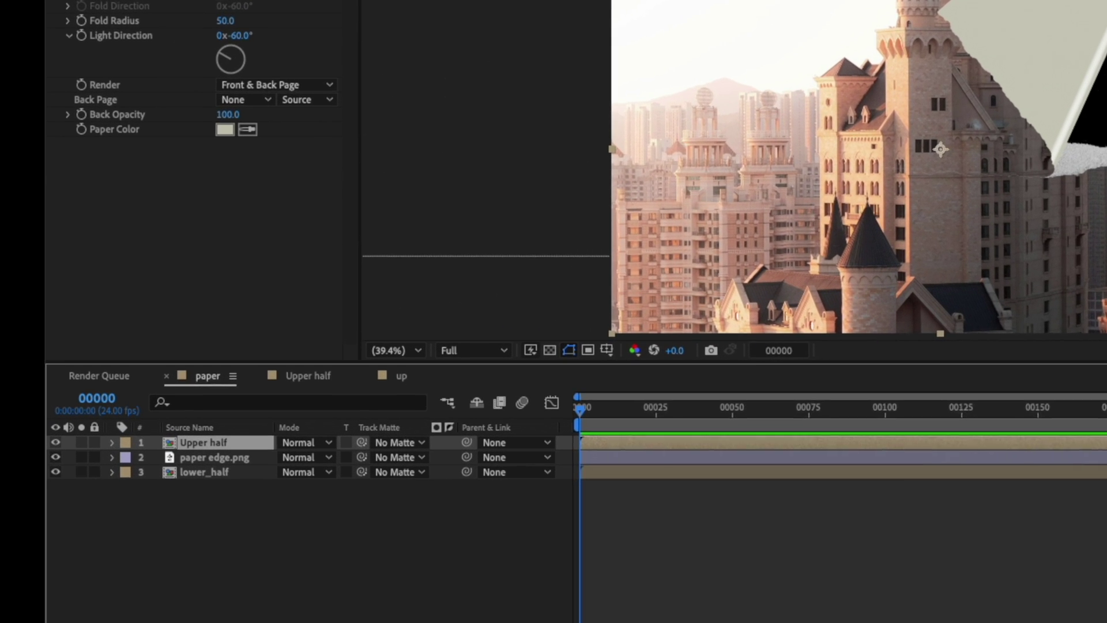
# Step: Drag bg.jpg from the Project panel into paper as the bottom layer
pyautogui.click(21, 39)
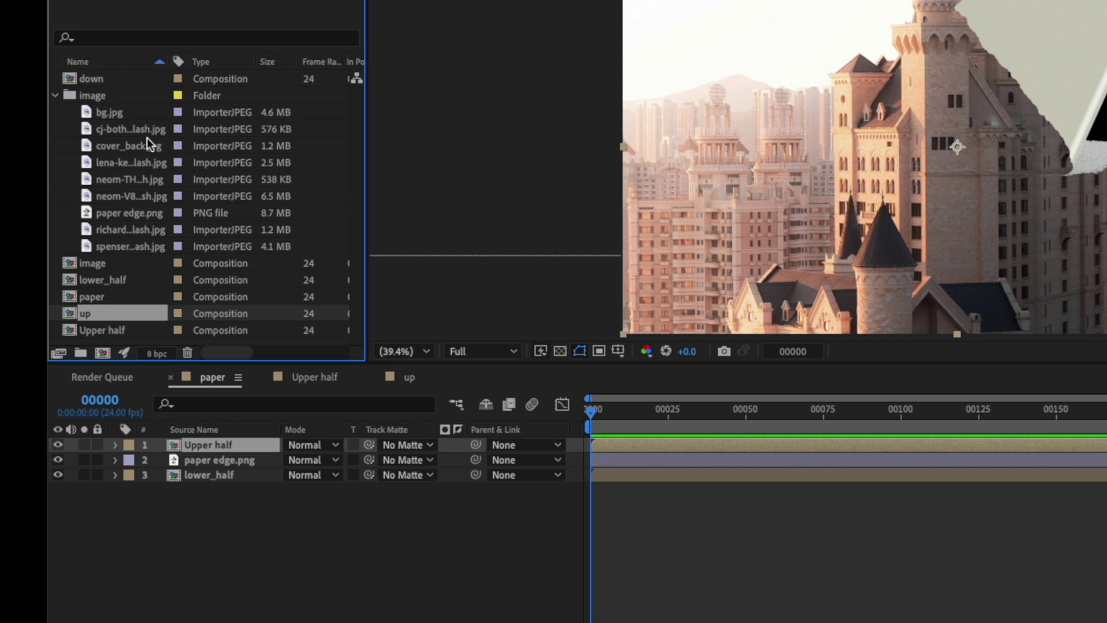
pyautogui.click(110, 113)
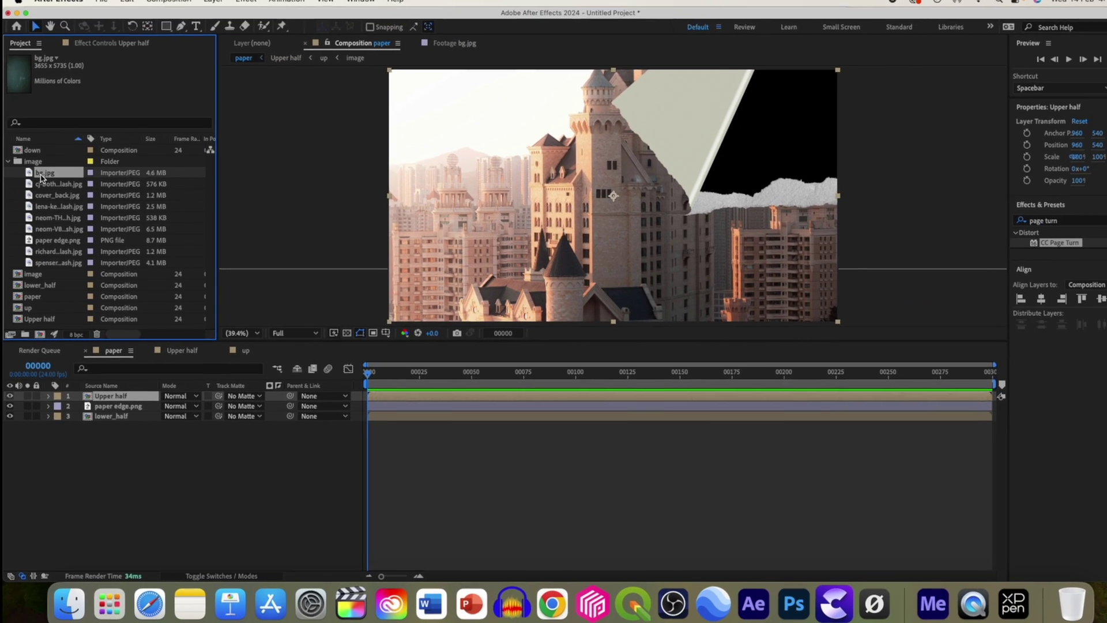
pyautogui.moveTo(41, 173); pyautogui.dragTo(218, 463)
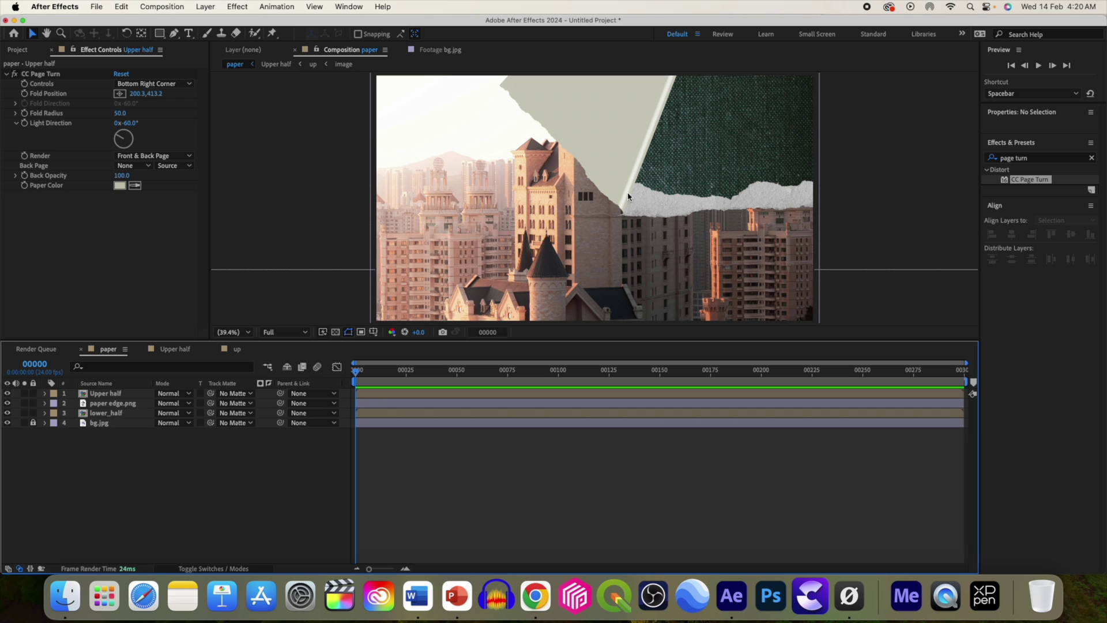
# Step: Apply Drop Shadow to Upper half with distance 58, softness 56 and direction 71°
pyautogui.click(1037, 159)
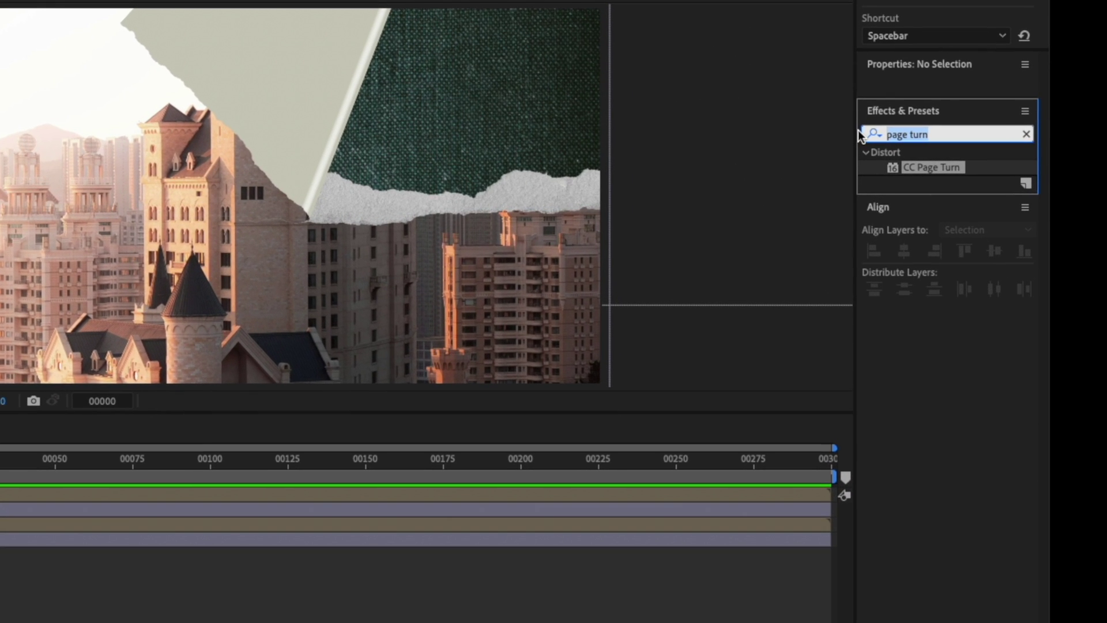
pyautogui.write('drop')
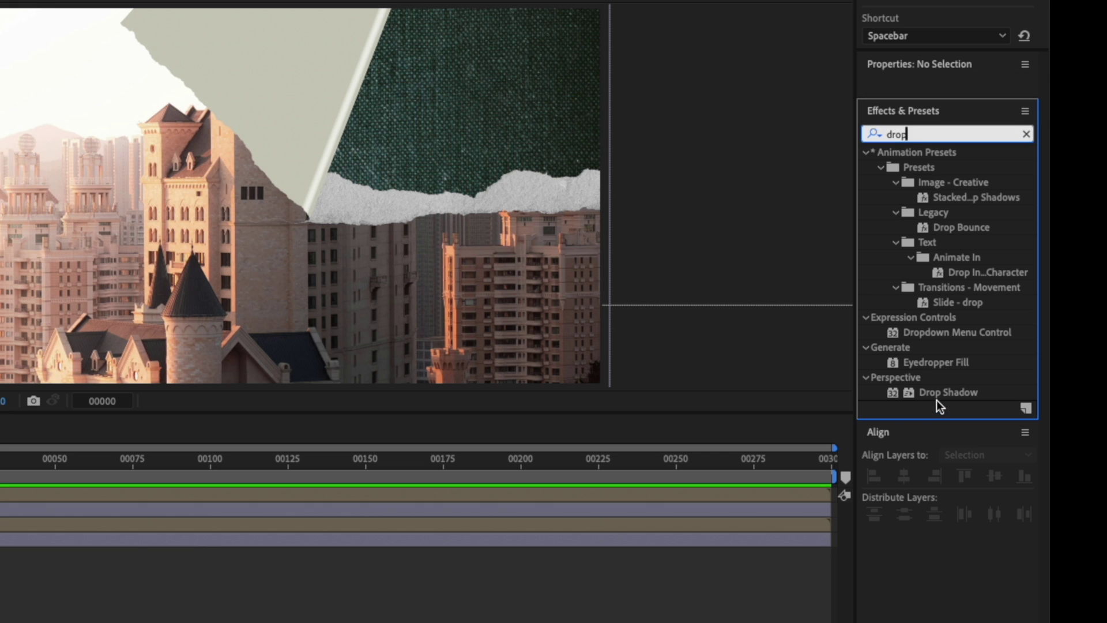
pyautogui.moveTo(940, 396); pyautogui.dragTo(555, 500)
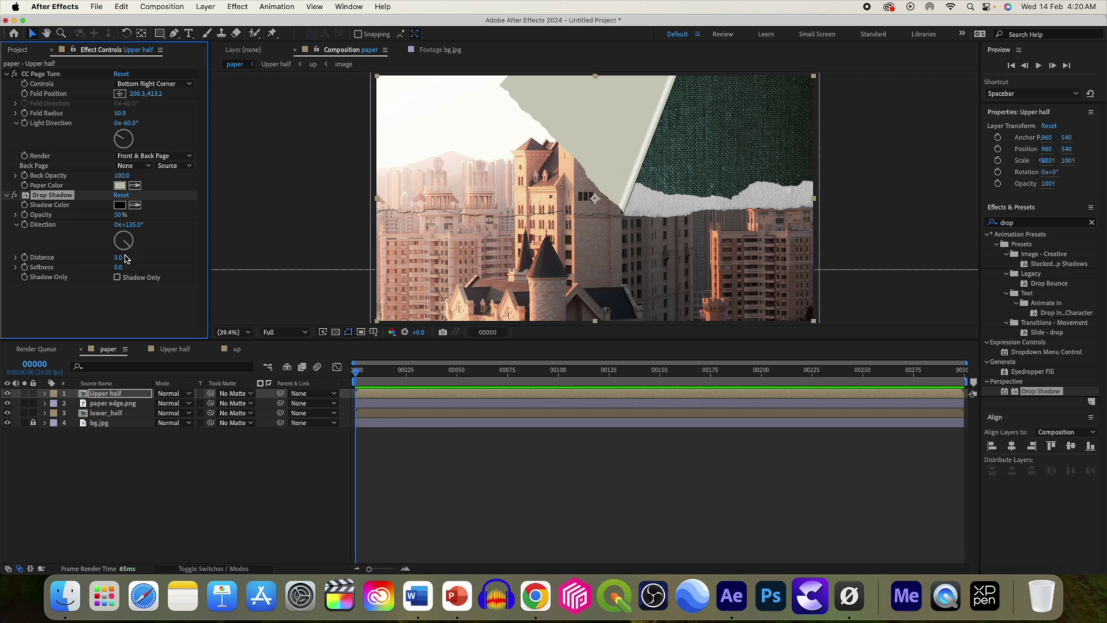
pyautogui.moveTo(117, 257); pyautogui.dragTo(127, 259)
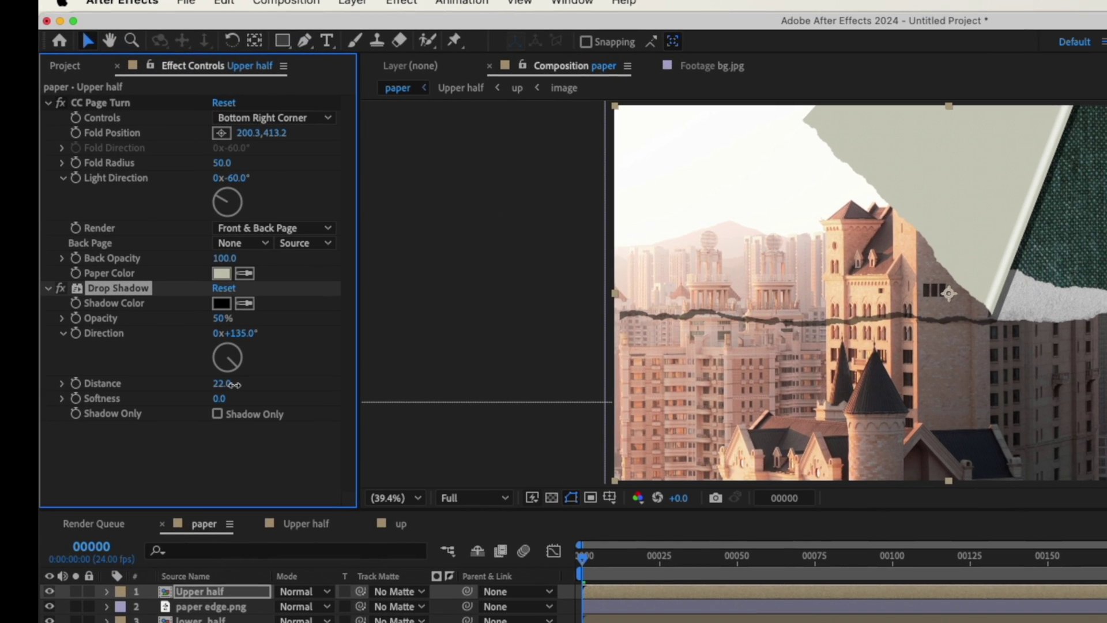
pyautogui.moveTo(234, 384); pyautogui.dragTo(262, 390)
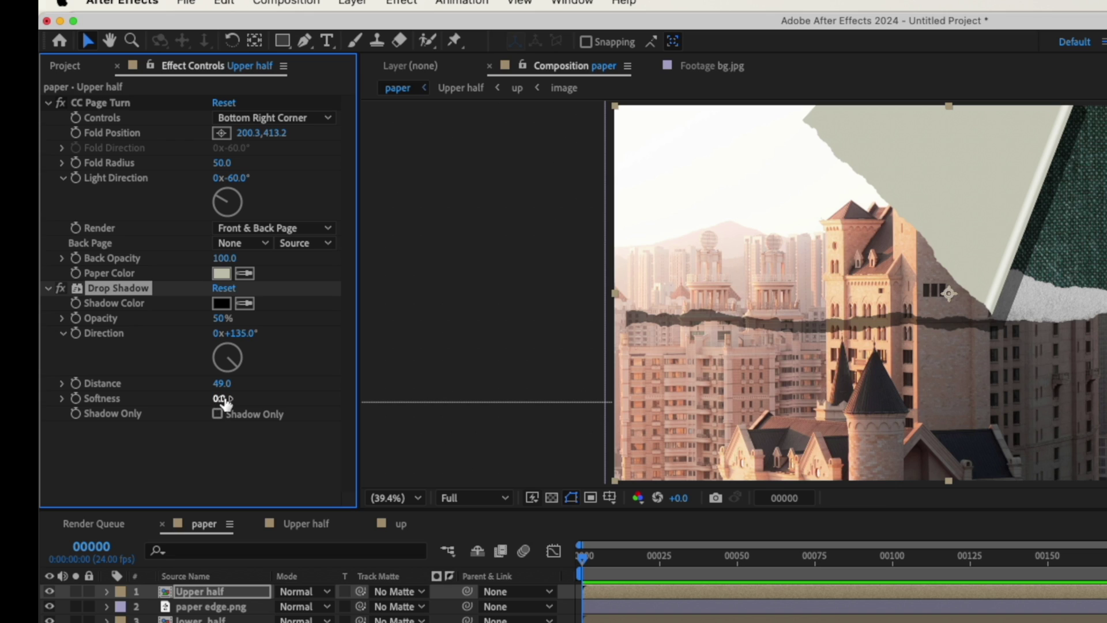
pyautogui.moveTo(219, 399); pyautogui.dragTo(246, 398)
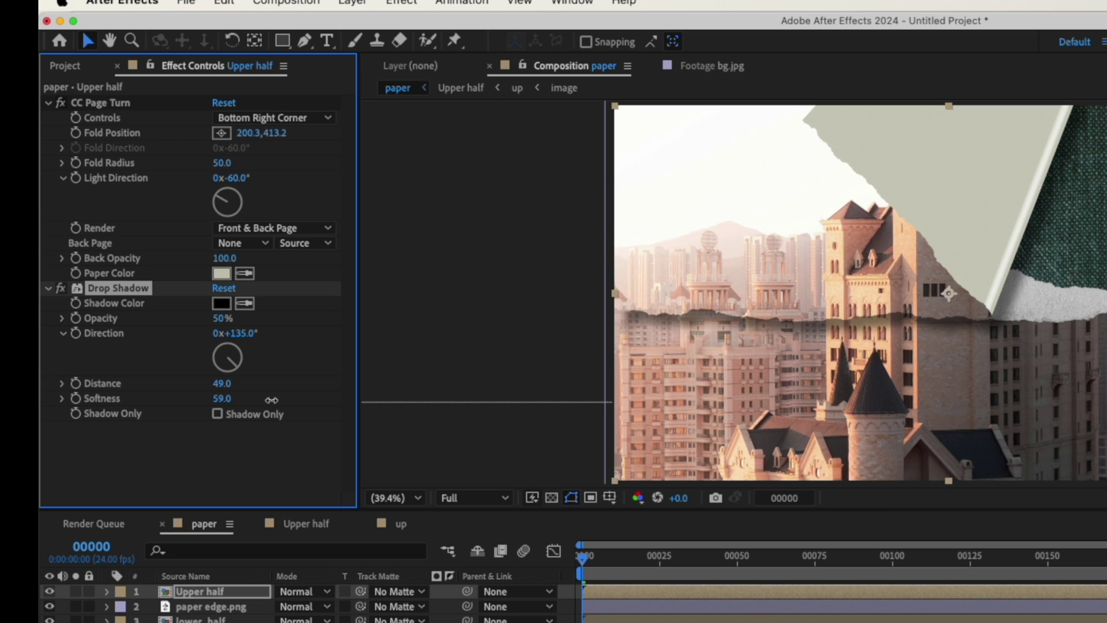
pyautogui.moveTo(270, 400); pyautogui.dragTo(244, 355)
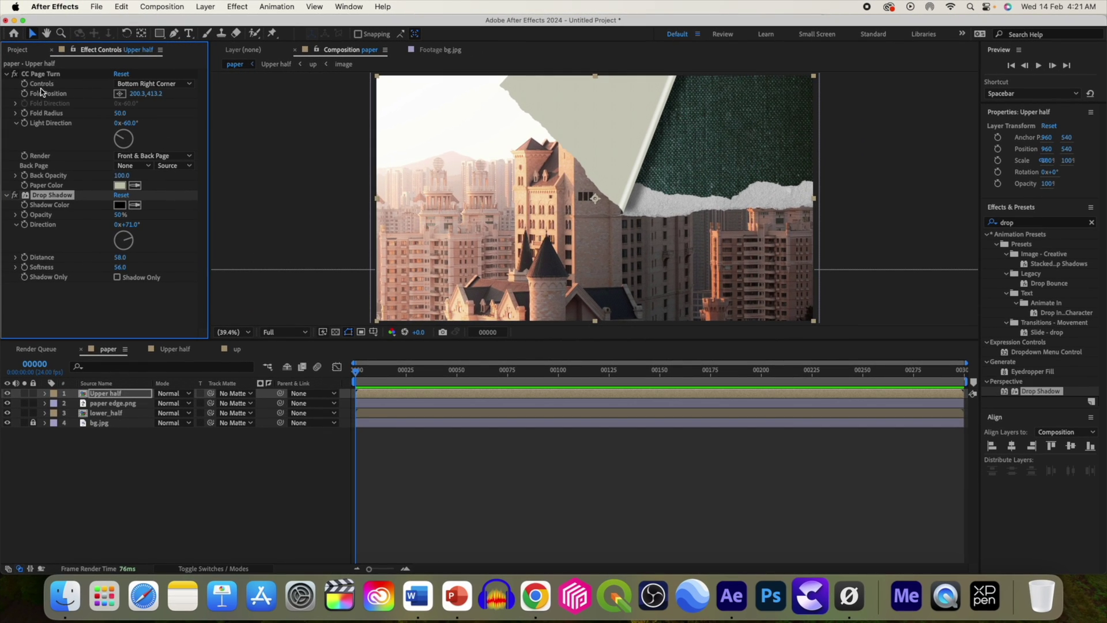
# Step: Set the CC Page Turn fold radius on Upper half to 114
pyautogui.click(121, 114)
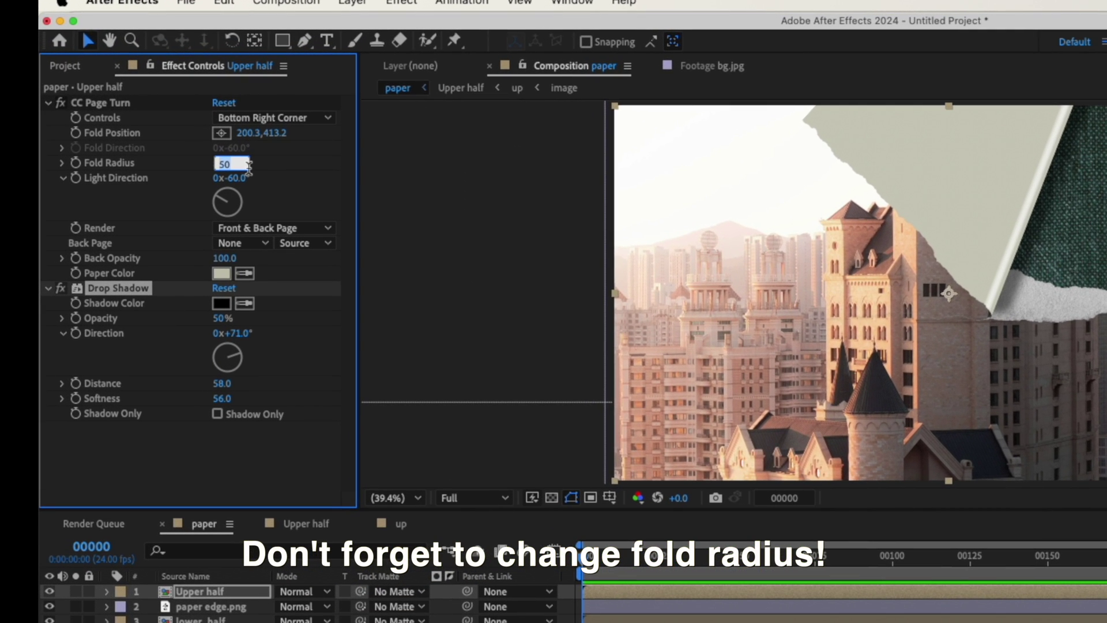
pyautogui.write('114')
pyautogui.press('Return')
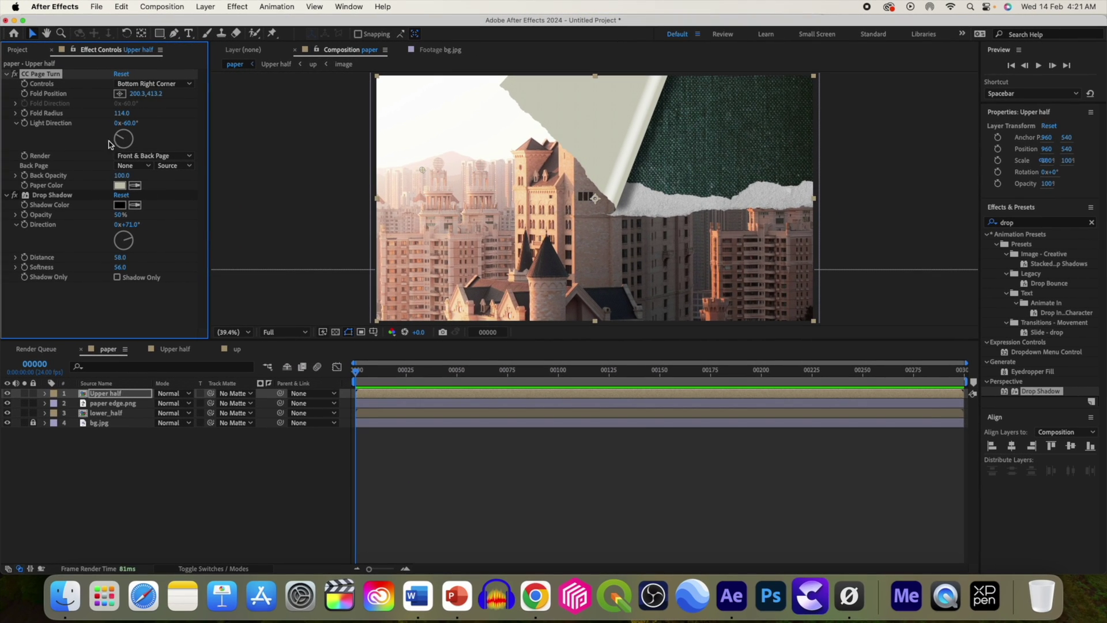
pyautogui.click(168, 489)
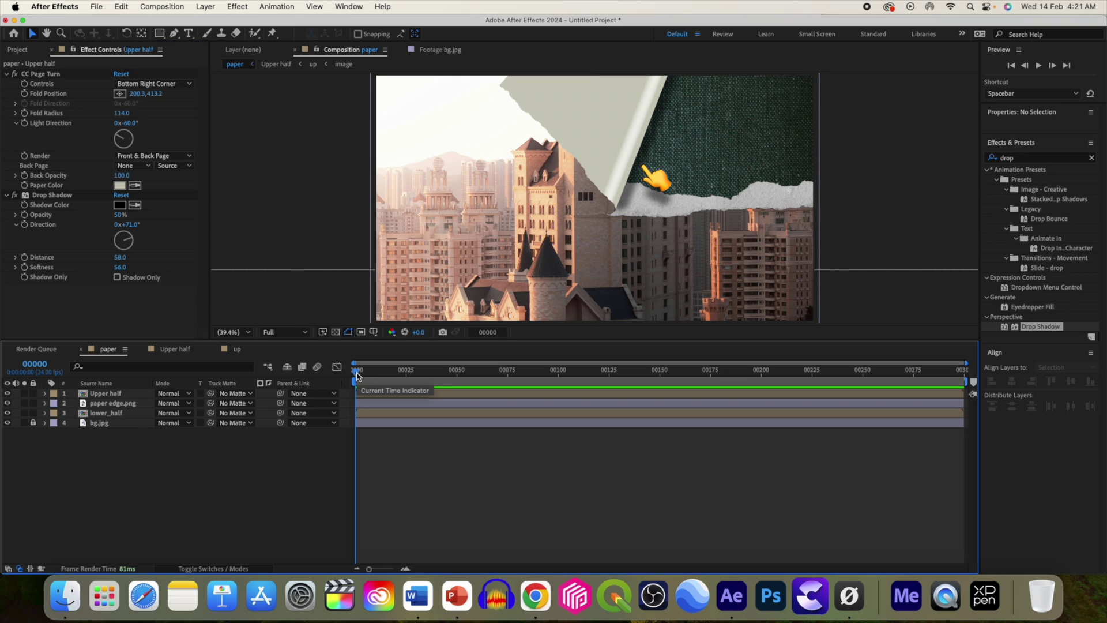
pyautogui.press('super+Down')
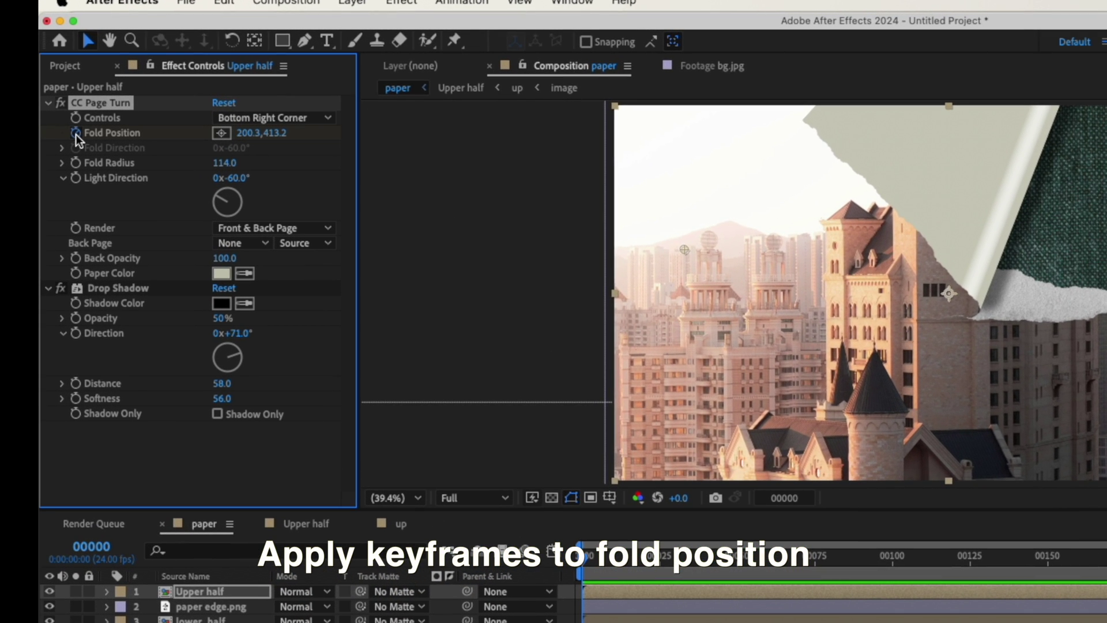
# Step: Keyframe Fold Position from the right edge to off-left at frame 73, end the work area there, and preview
pyautogui.click(75, 134)
pyautogui.click(218, 134)
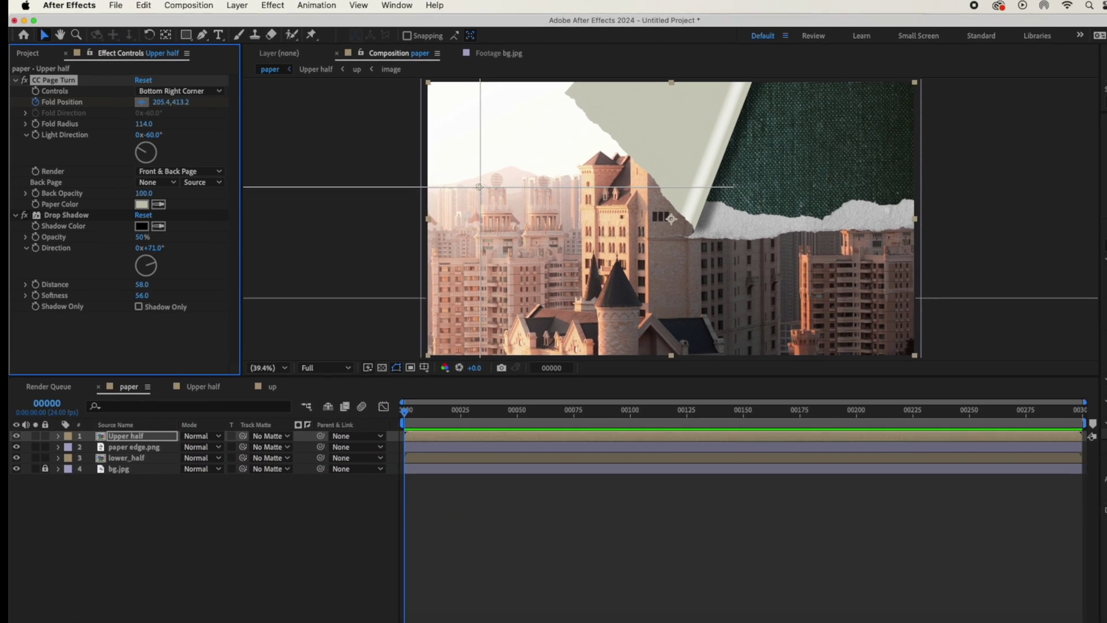
pyautogui.click(556, 192)
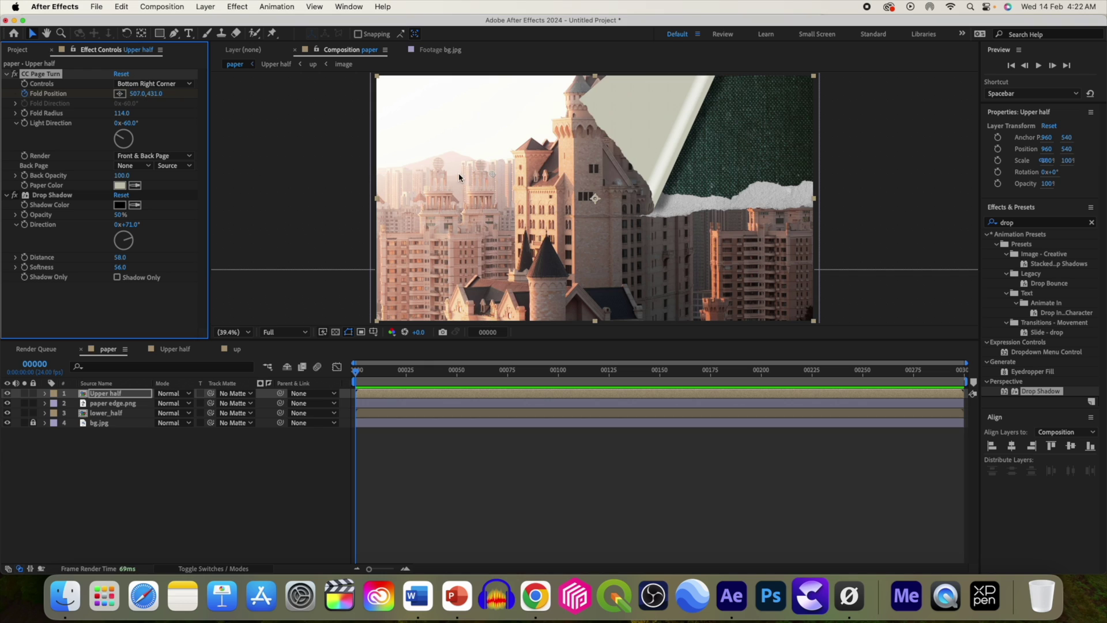
pyautogui.moveTo(492, 177); pyautogui.dragTo(732, 209)
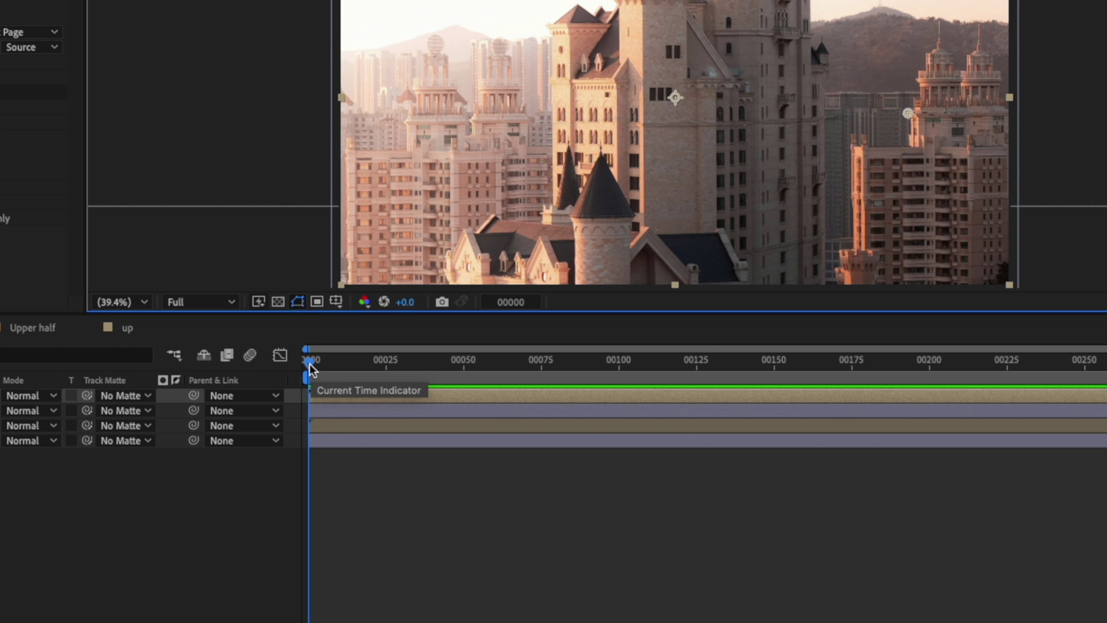
pyautogui.moveTo(310, 364); pyautogui.dragTo(535, 378)
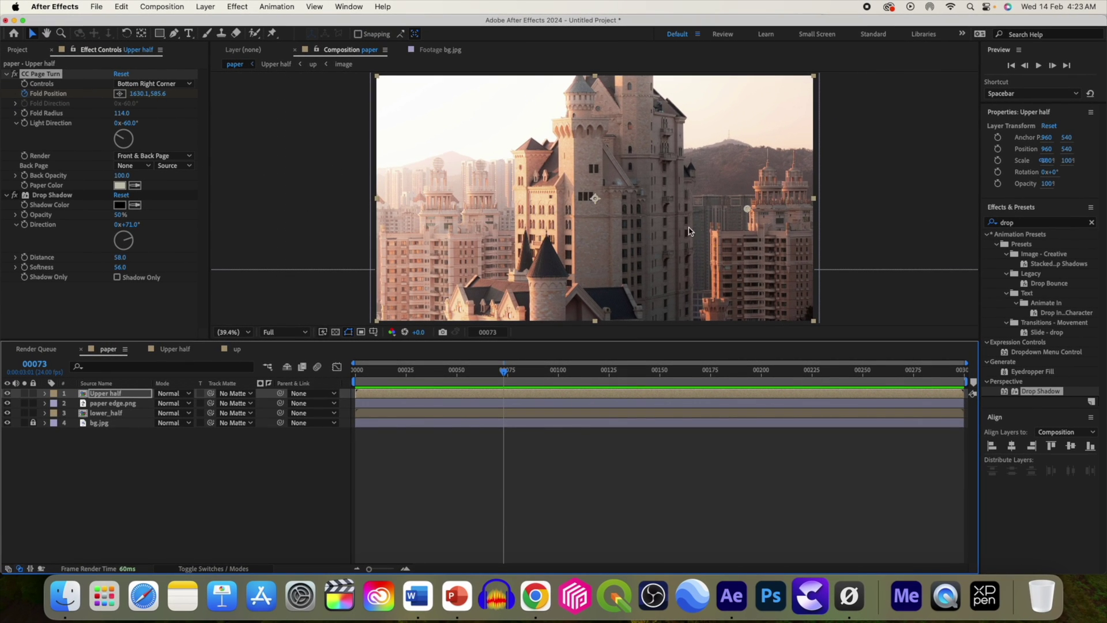
pyautogui.moveTo(748, 211); pyautogui.dragTo(159, 183)
pyautogui.press(',')
pyautogui.press(',')
pyautogui.press(',')
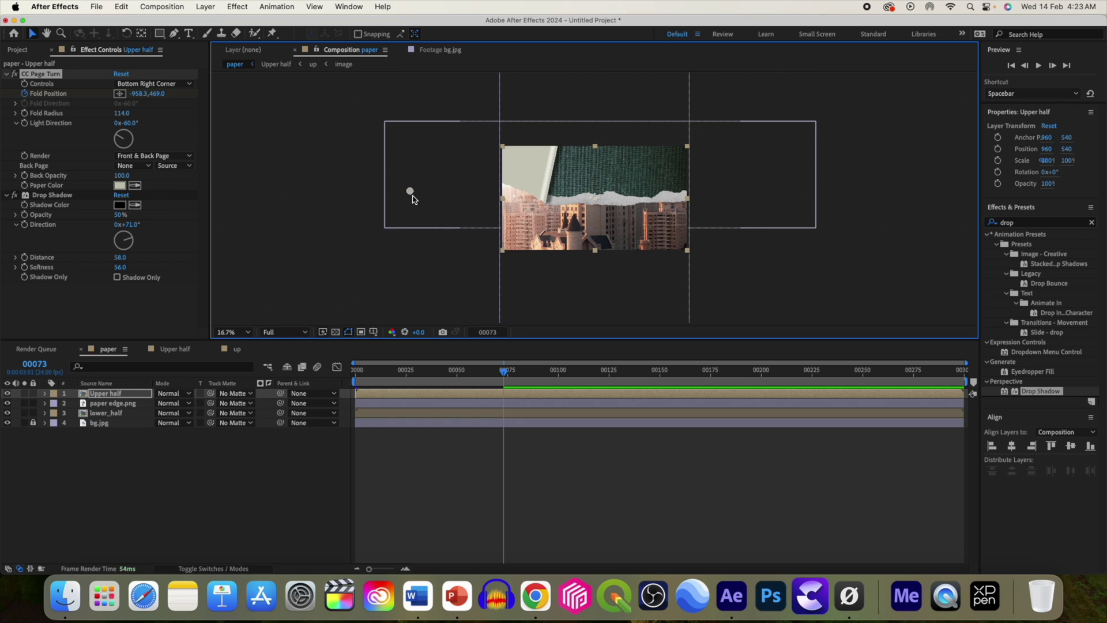
pyautogui.moveTo(410, 193); pyautogui.dragTo(290, 183)
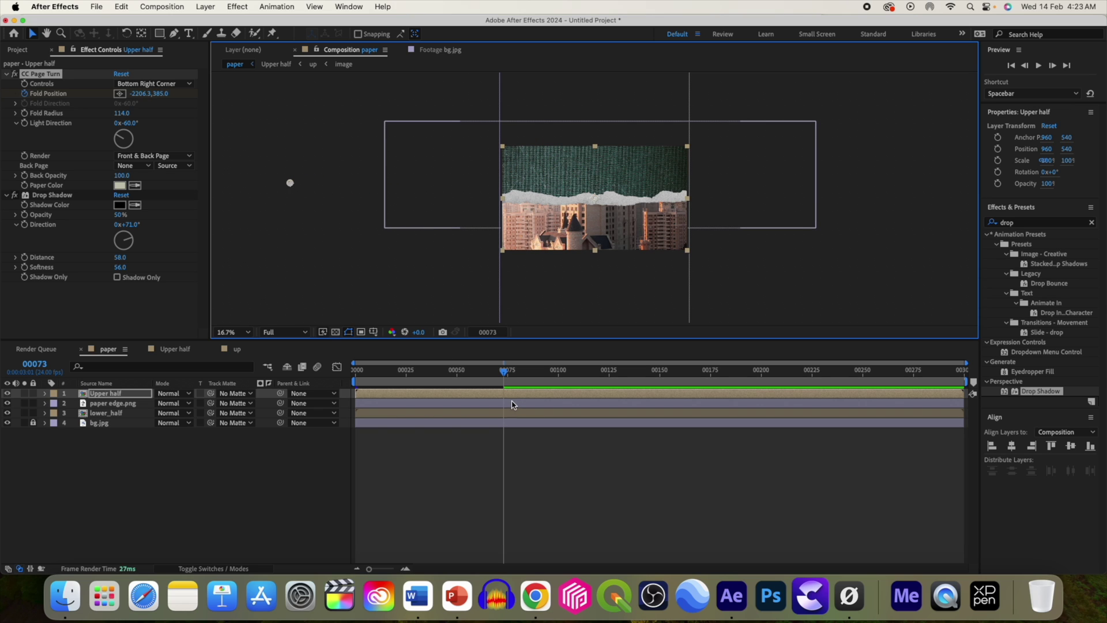
pyautogui.press('n')
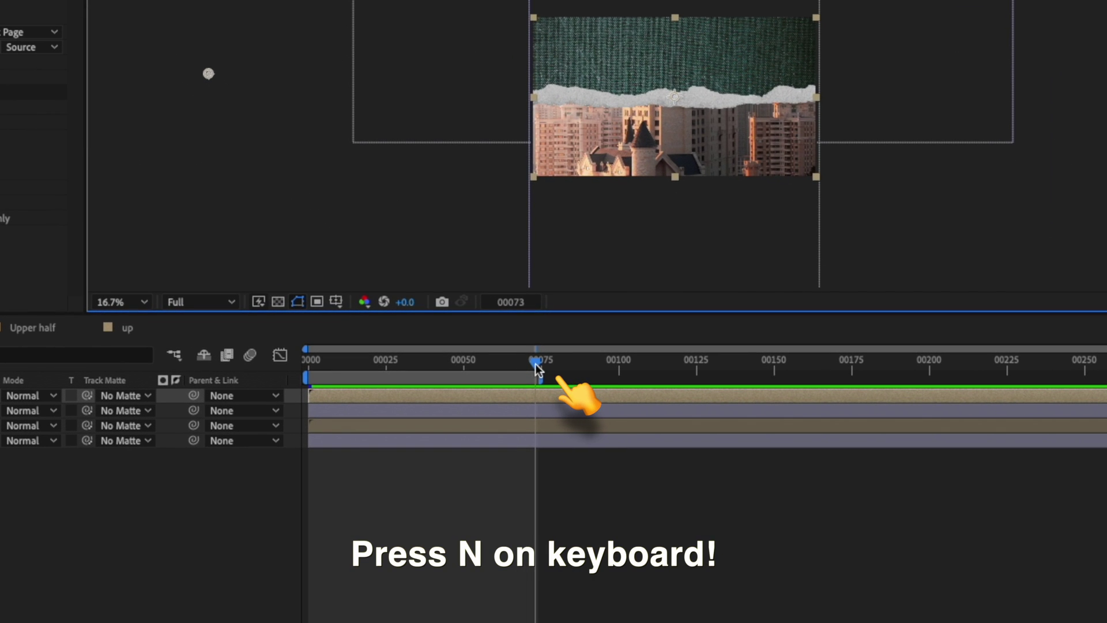
pyautogui.press('space')
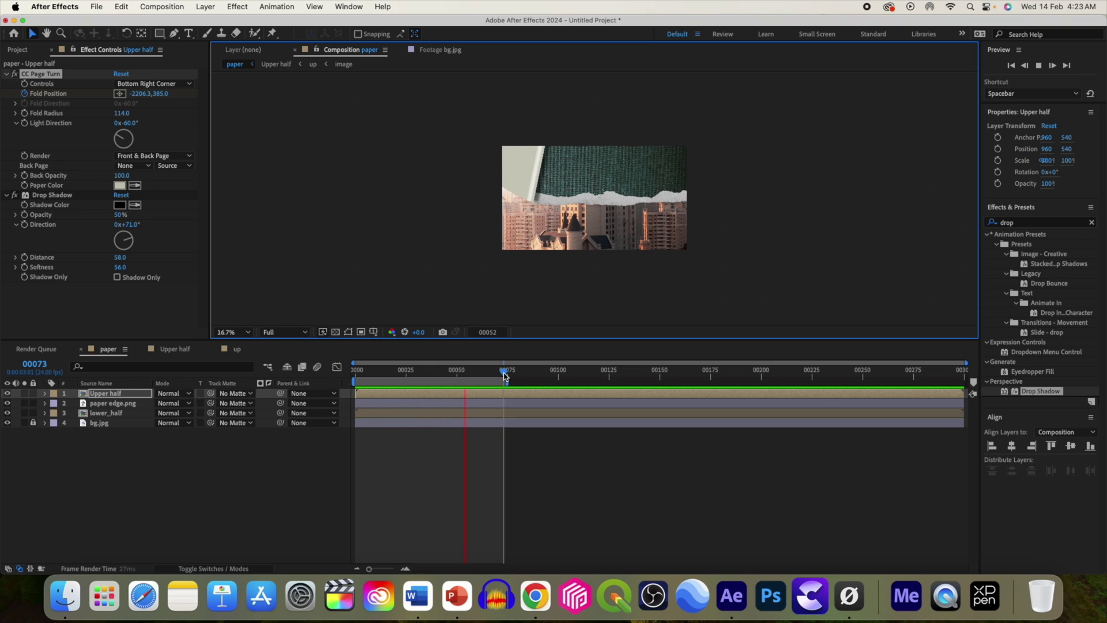
# Step: Stop the preview at frame 28 with the upper half curled partway back
pyautogui.press('space')
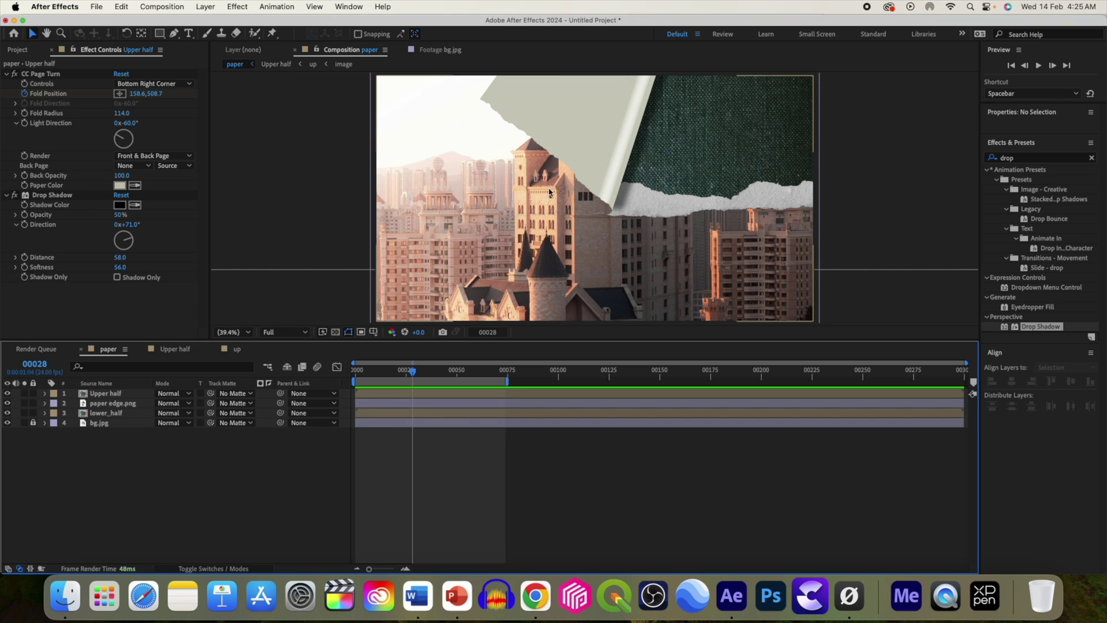
# Step: Paste the up layer from Upper half into the top of paper and name it 'Upper_back texture'
pyautogui.doubleClick(100, 393)
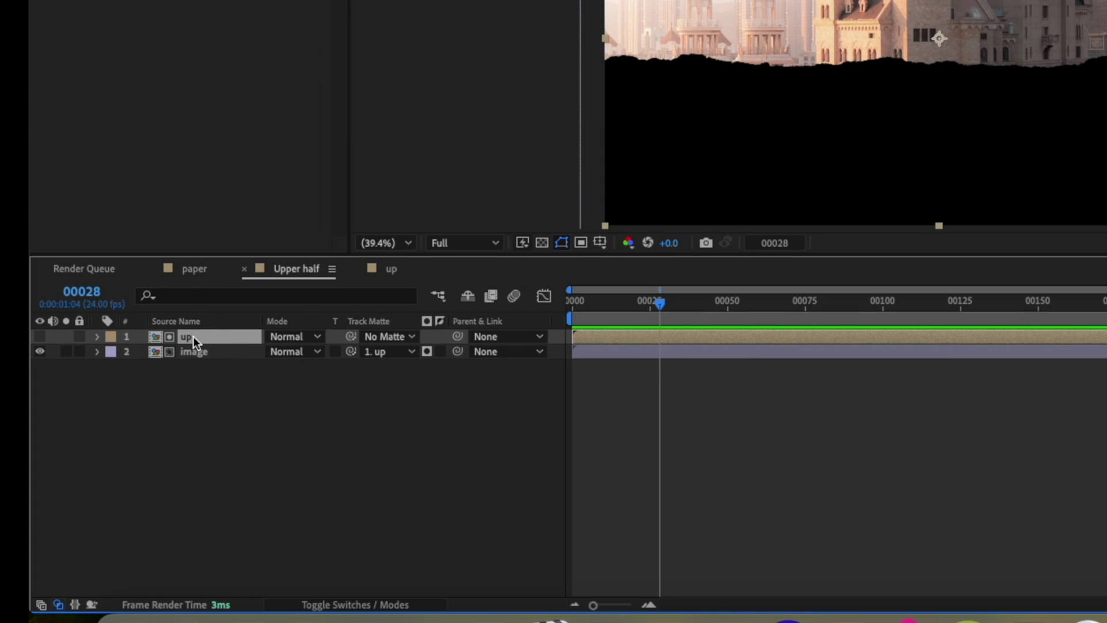
pyautogui.click(195, 271)
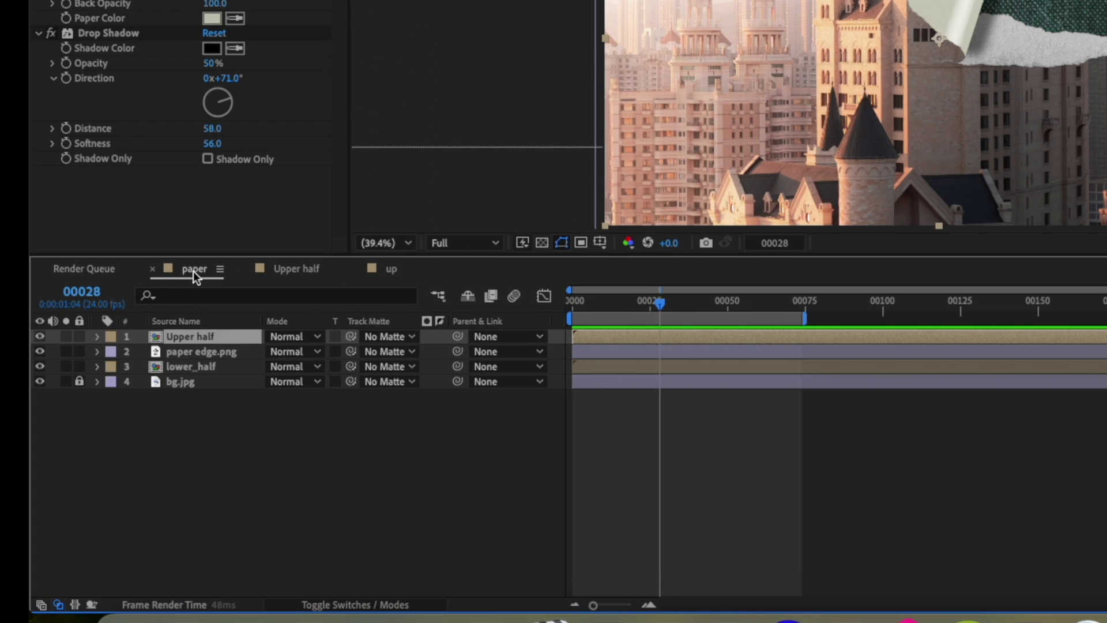
pyautogui.click(196, 435)
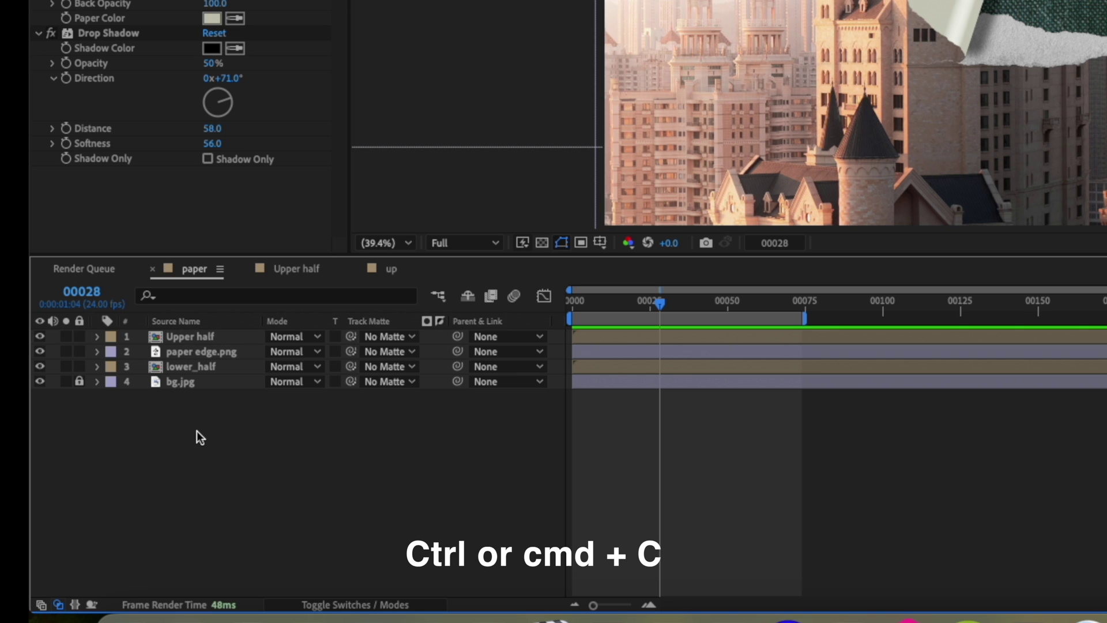
pyautogui.hotkey('ctrl', 'v')
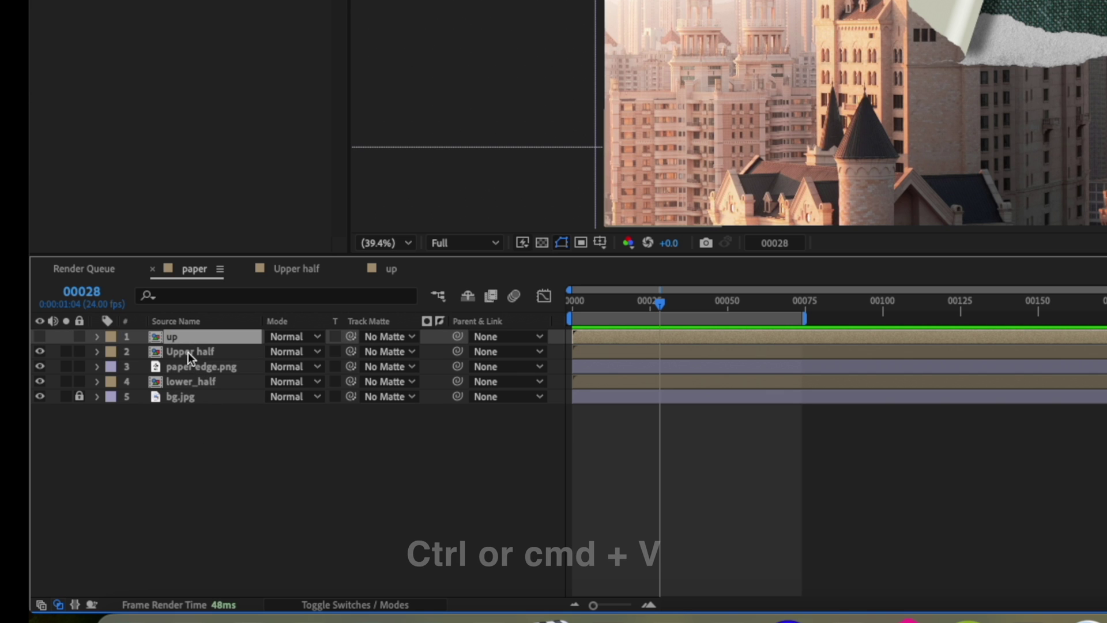
pyautogui.press('Return')
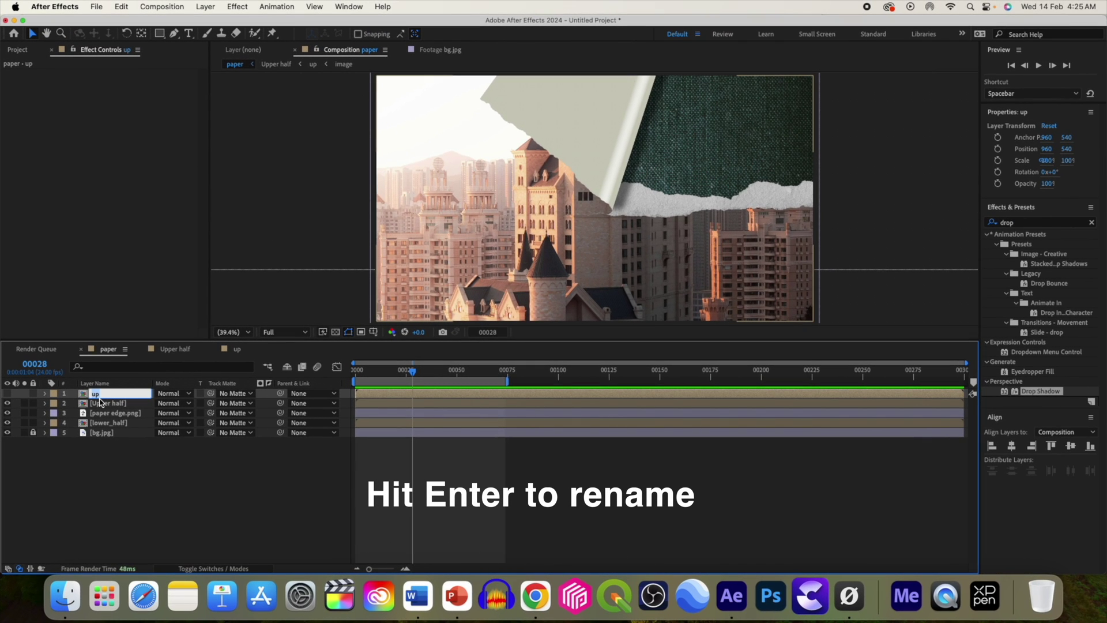
pyautogui.write('Upper_back texture')
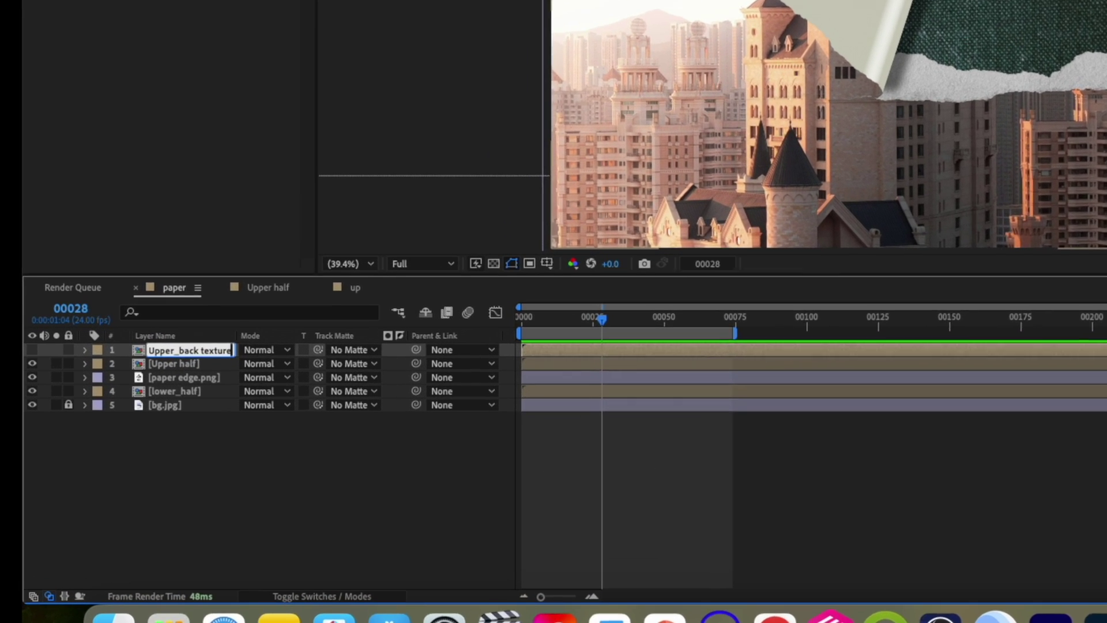
pyautogui.press('Return')
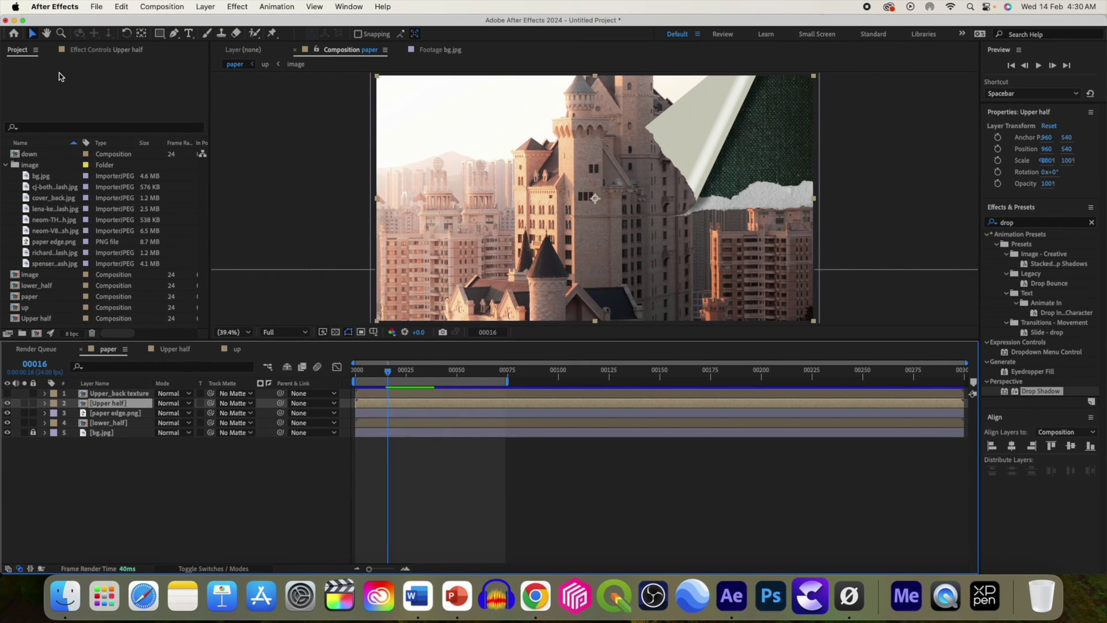
# Step: Set CC Page Turn's Back Page to '1. Upper_back texture' and scrub ahead to check the underside
pyautogui.click(84, 46)
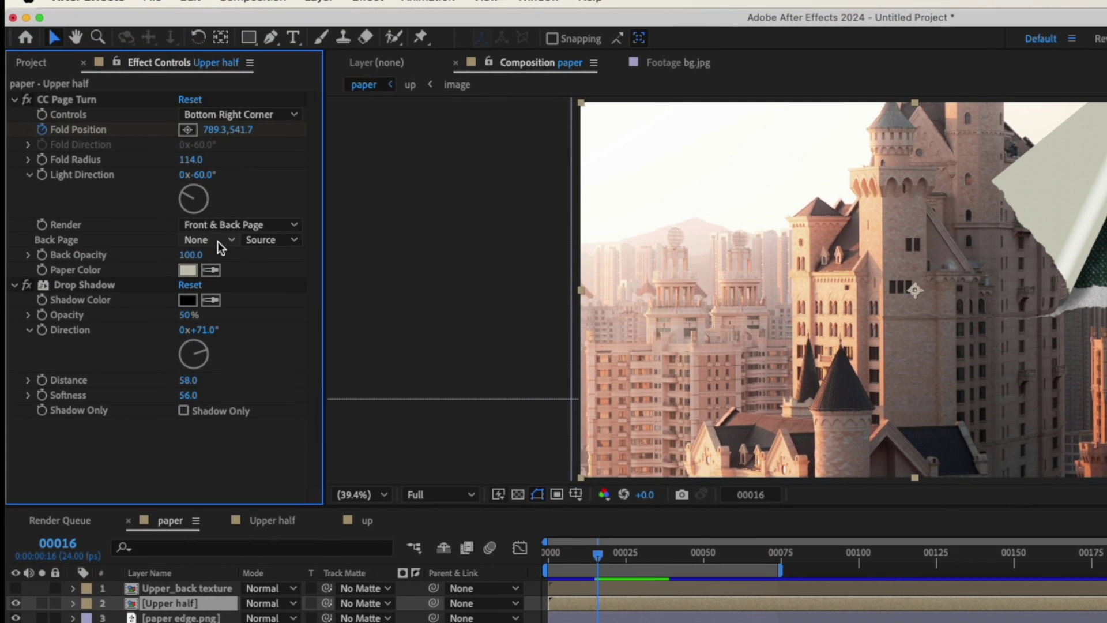
pyautogui.click(168, 193)
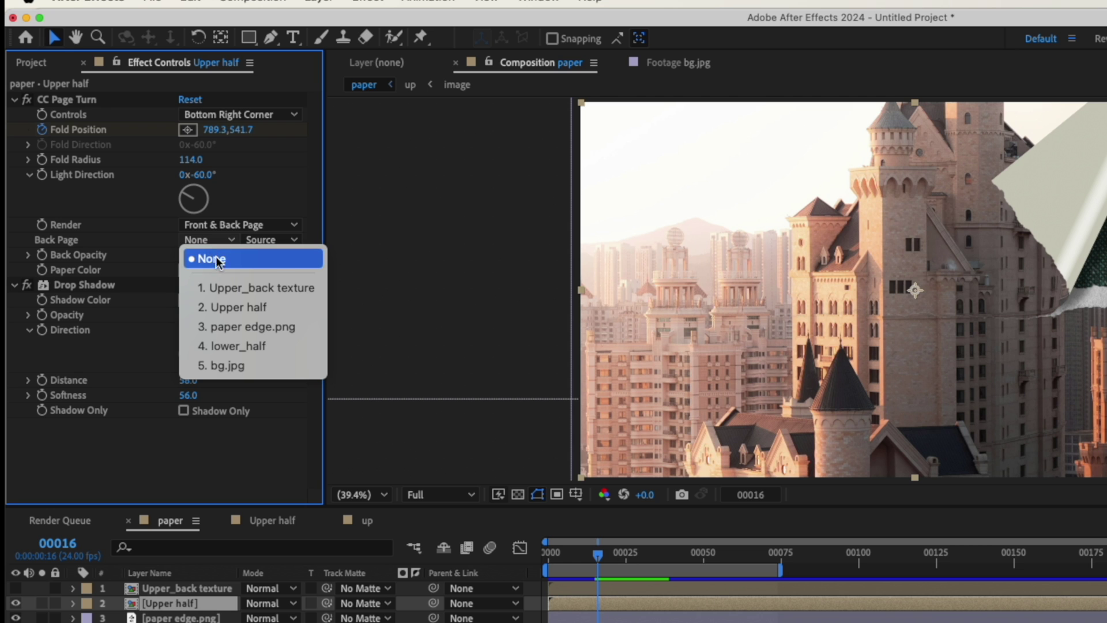
pyautogui.click(269, 289)
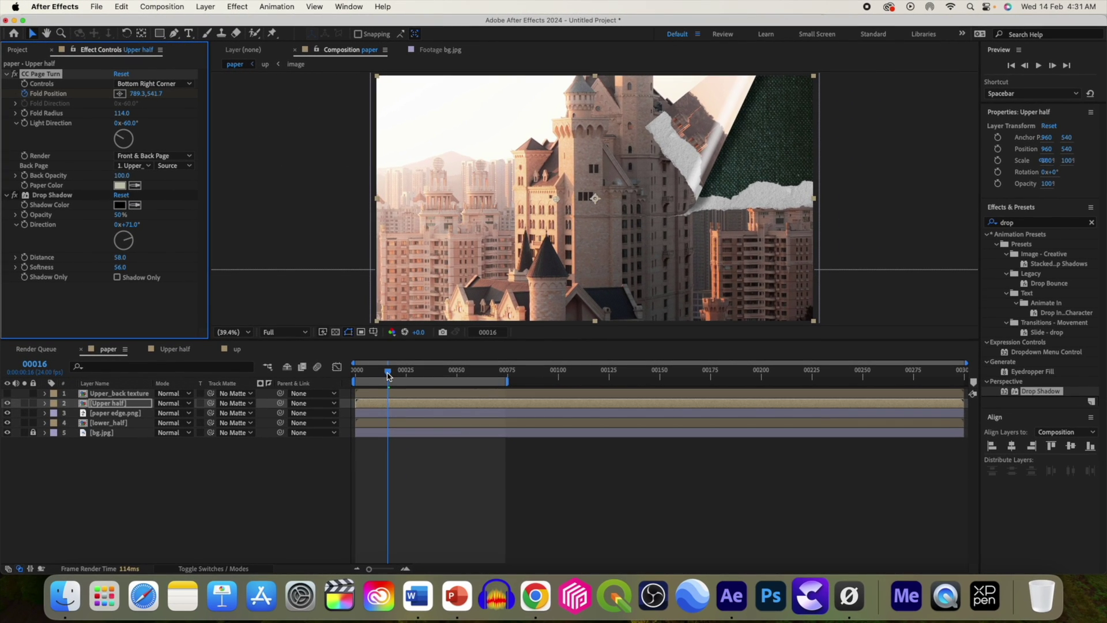
pyautogui.moveTo(388, 376); pyautogui.dragTo(425, 376)
pyautogui.press('super+shift+a')
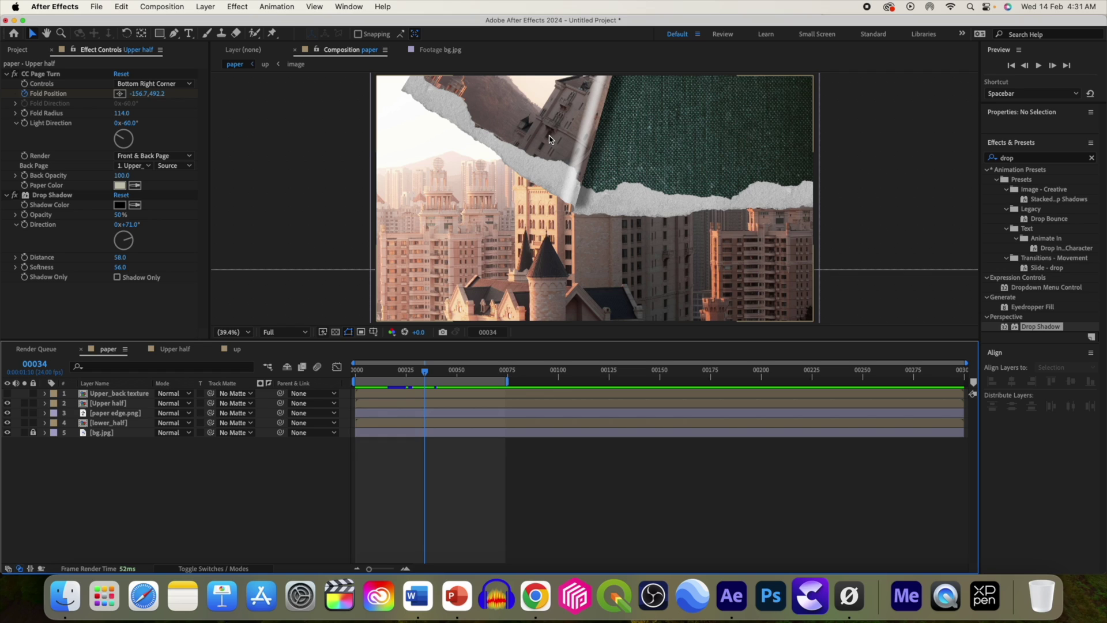
# Step: Open the up comp and apply Black & White to its image layer
pyautogui.click(1022, 160)
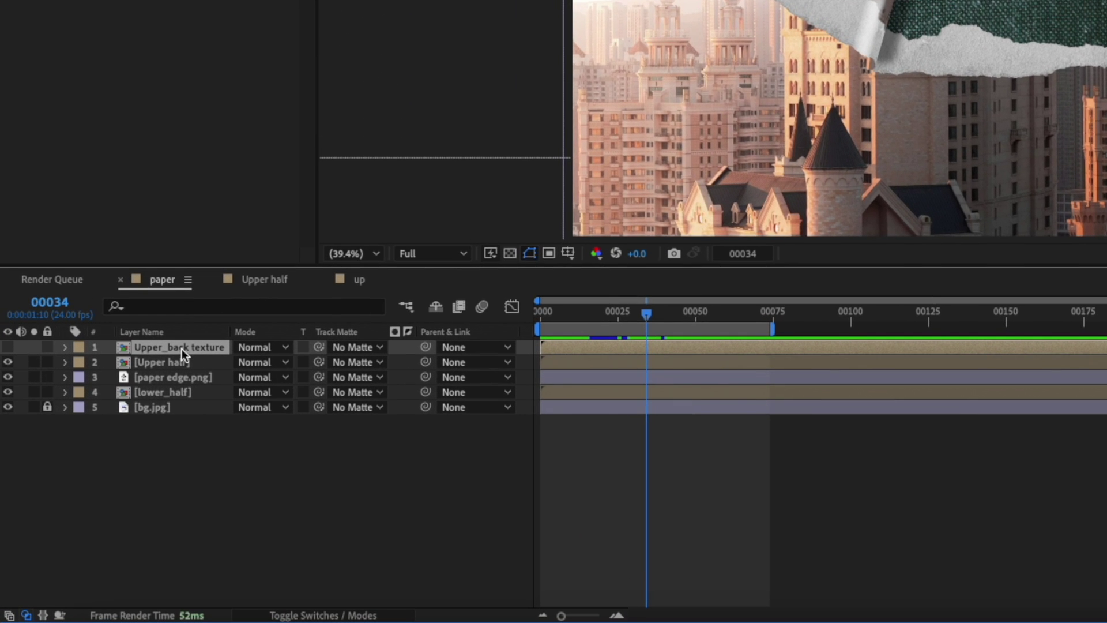
pyautogui.doubleClick(182, 349)
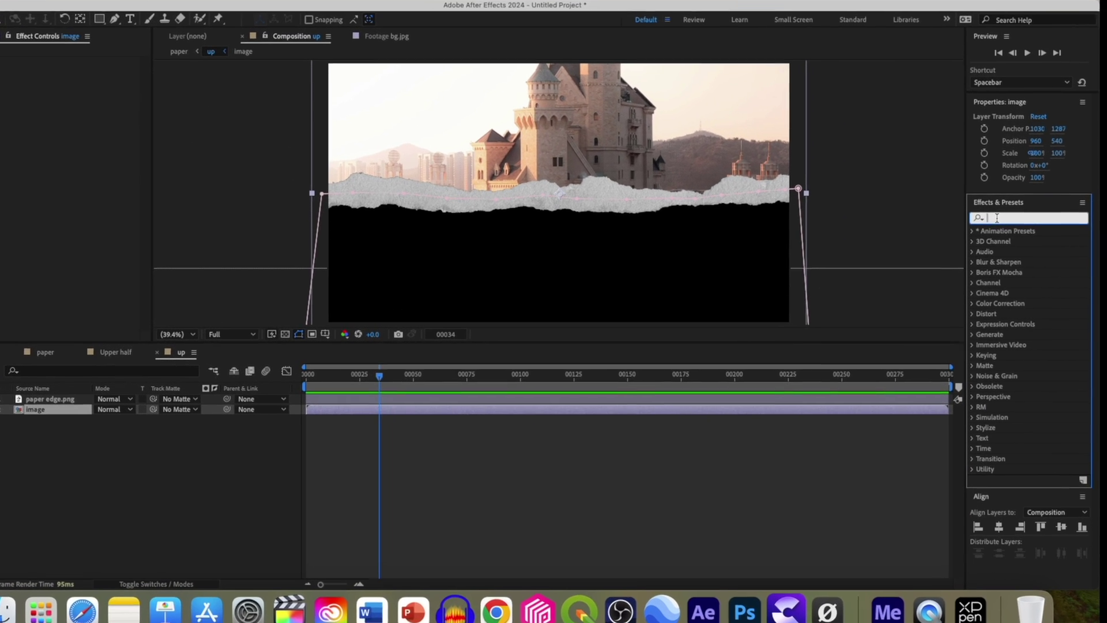
pyautogui.write('back')
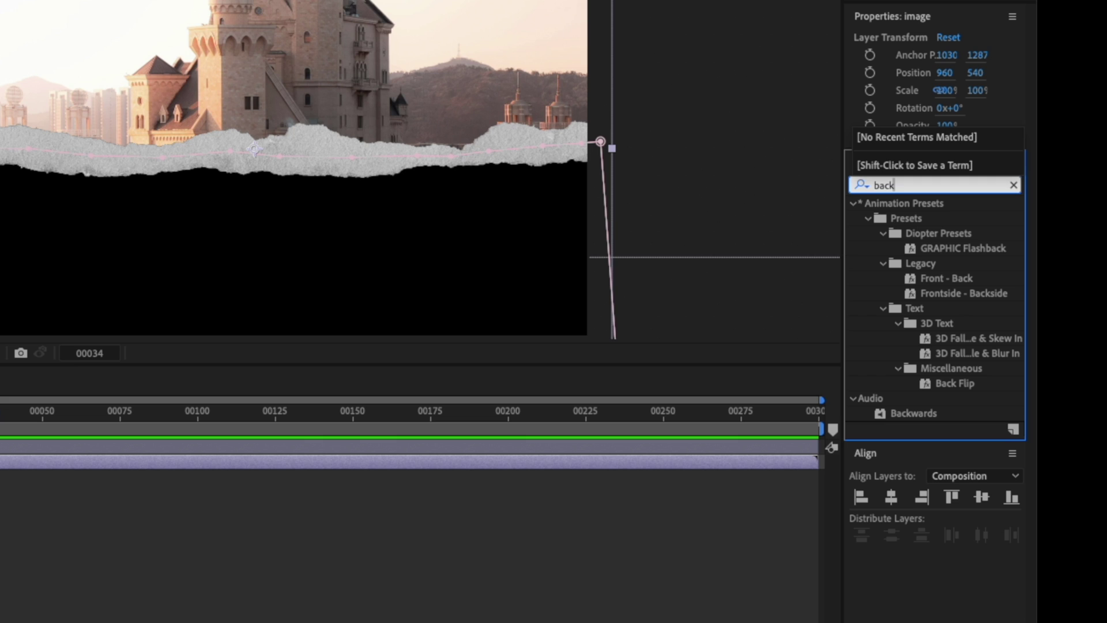
pyautogui.press('BackSpace')
pyautogui.press('BackSpace')
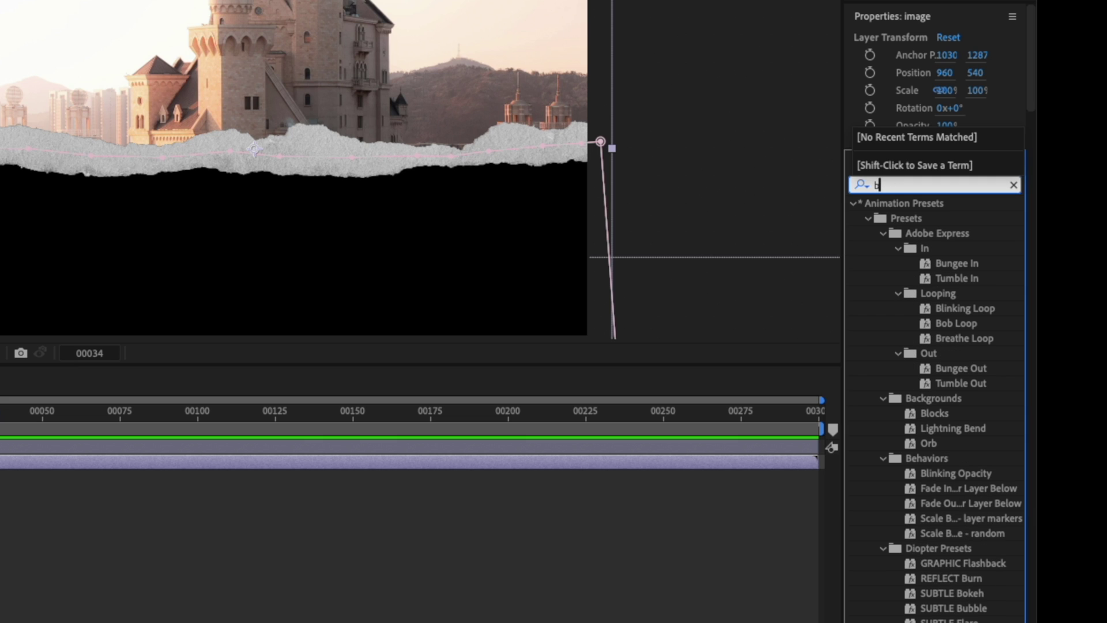
pyautogui.write('lack')
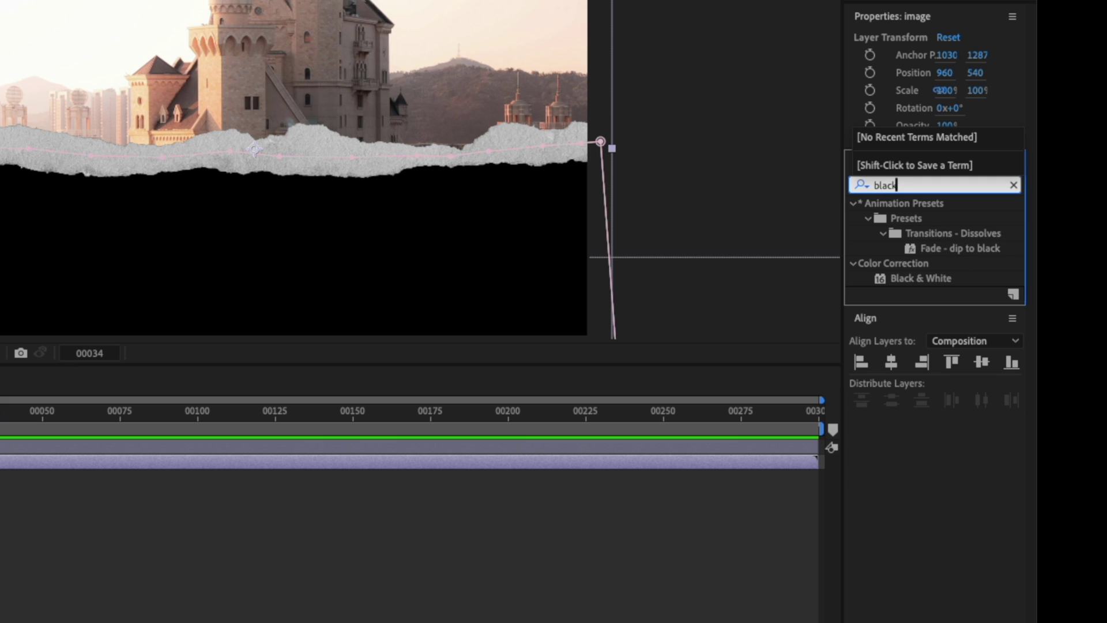
pyautogui.moveTo(921, 278); pyautogui.dragTo(446, 466)
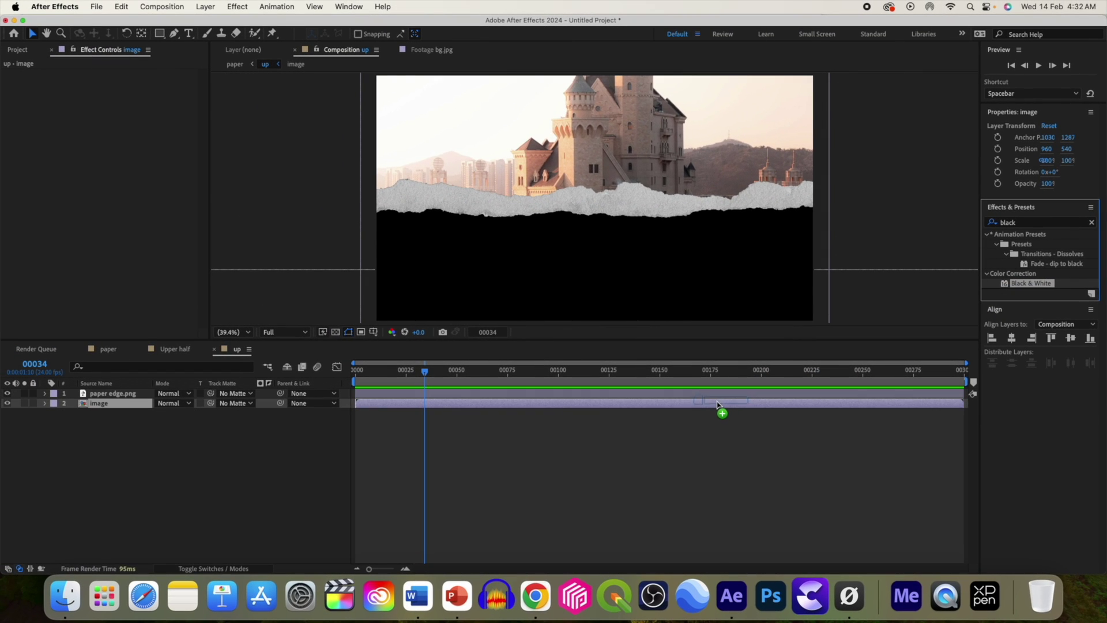
pyautogui.moveTo(718, 404); pyautogui.dragTo(709, 405)
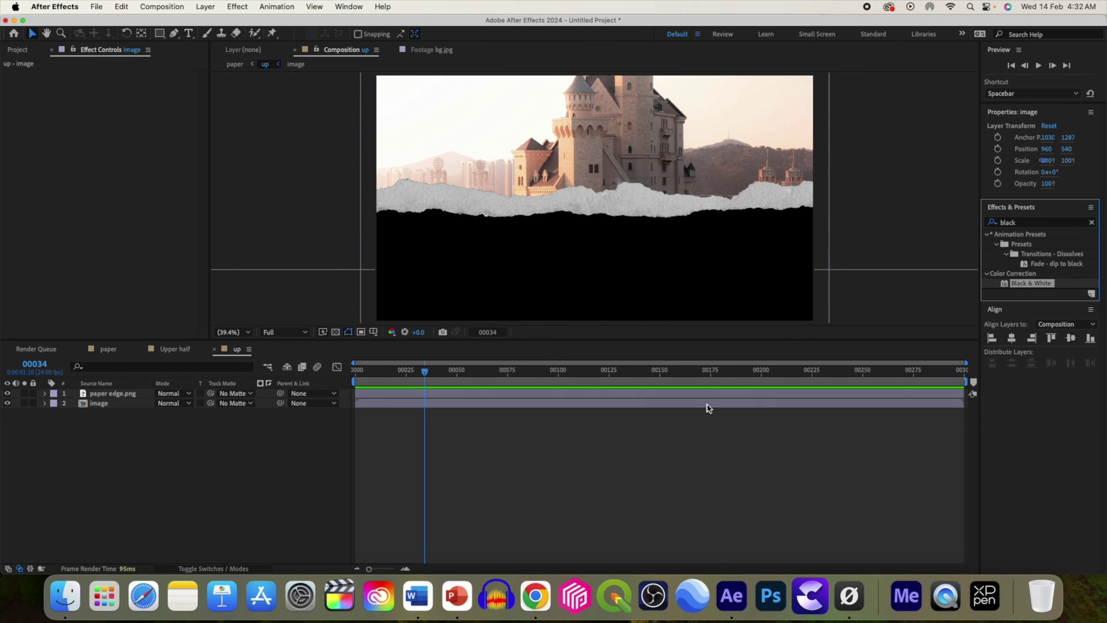
# Step: Add Curves to the image layer and pull the curve down to darken it
pyautogui.click(989, 222)
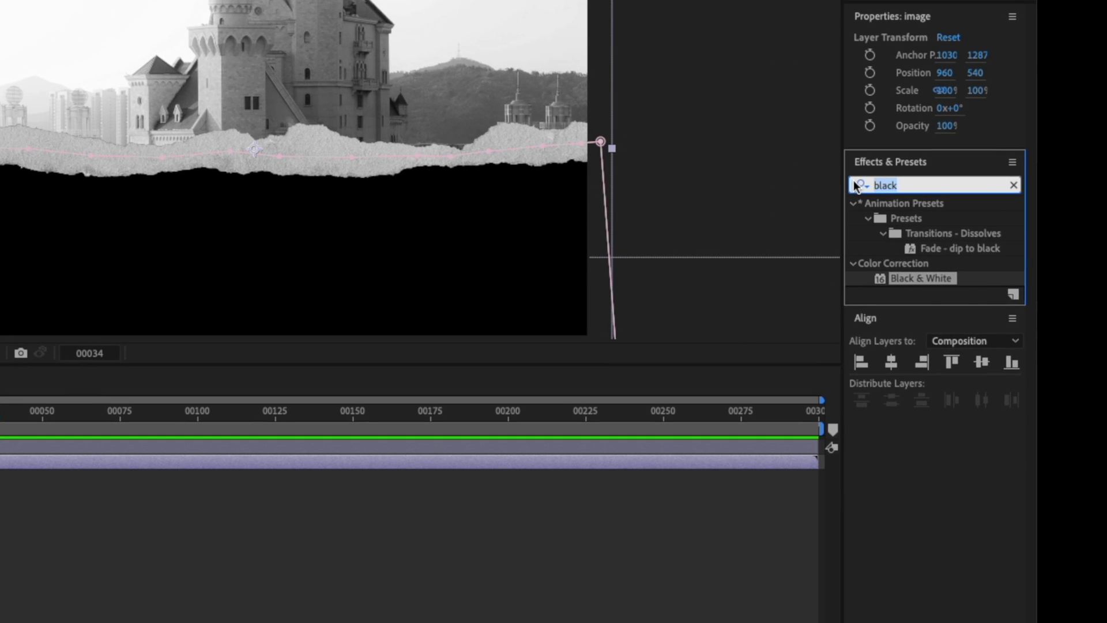
pyautogui.write('curve')
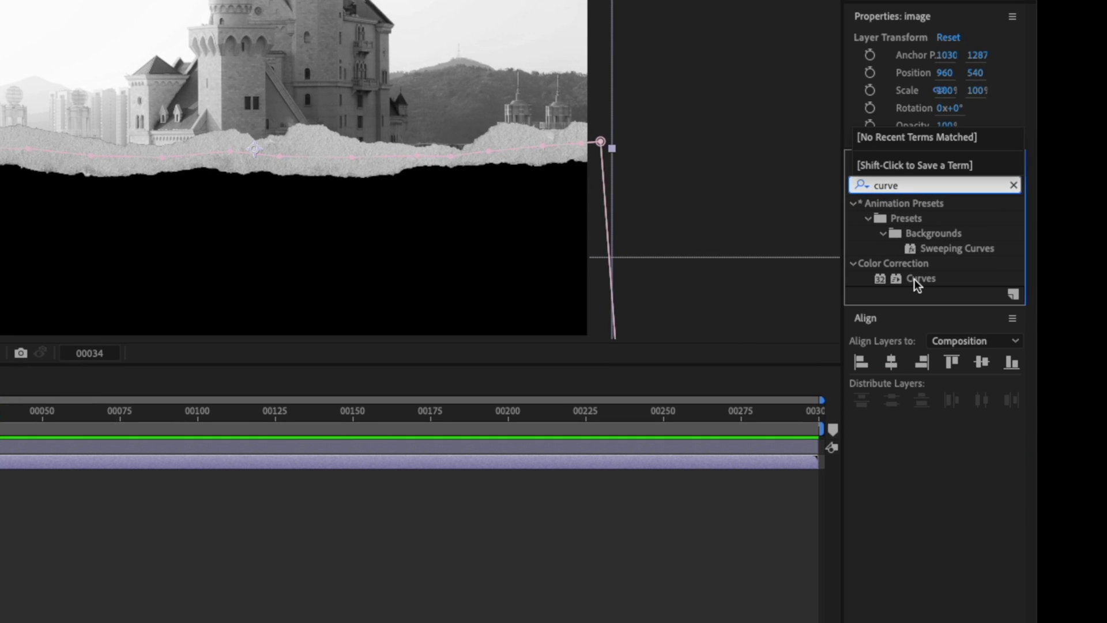
pyautogui.moveTo(918, 279); pyautogui.dragTo(271, 461)
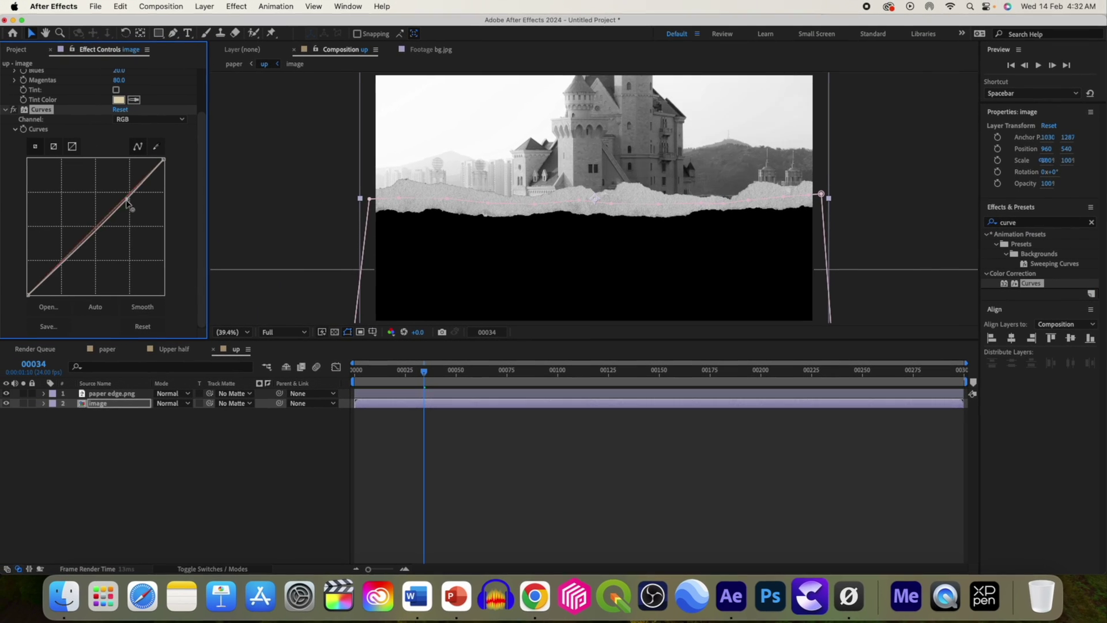
pyautogui.moveTo(126, 201); pyautogui.dragTo(136, 217)
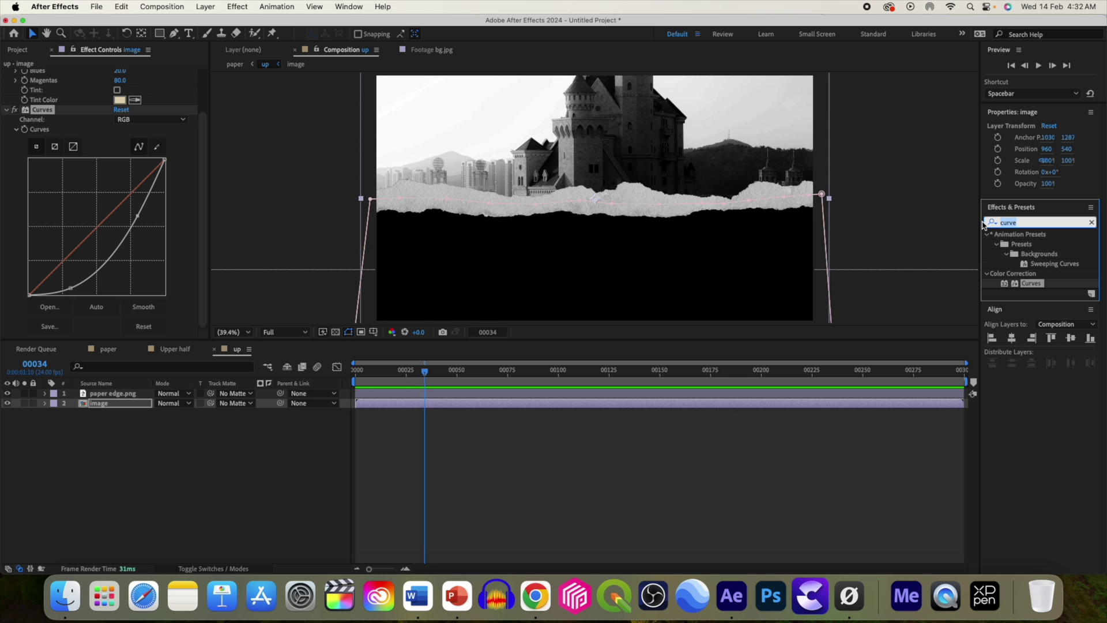
# Step: Add Noise at 75% to the image layer and adjust the curve midpoint
pyautogui.write('noise')
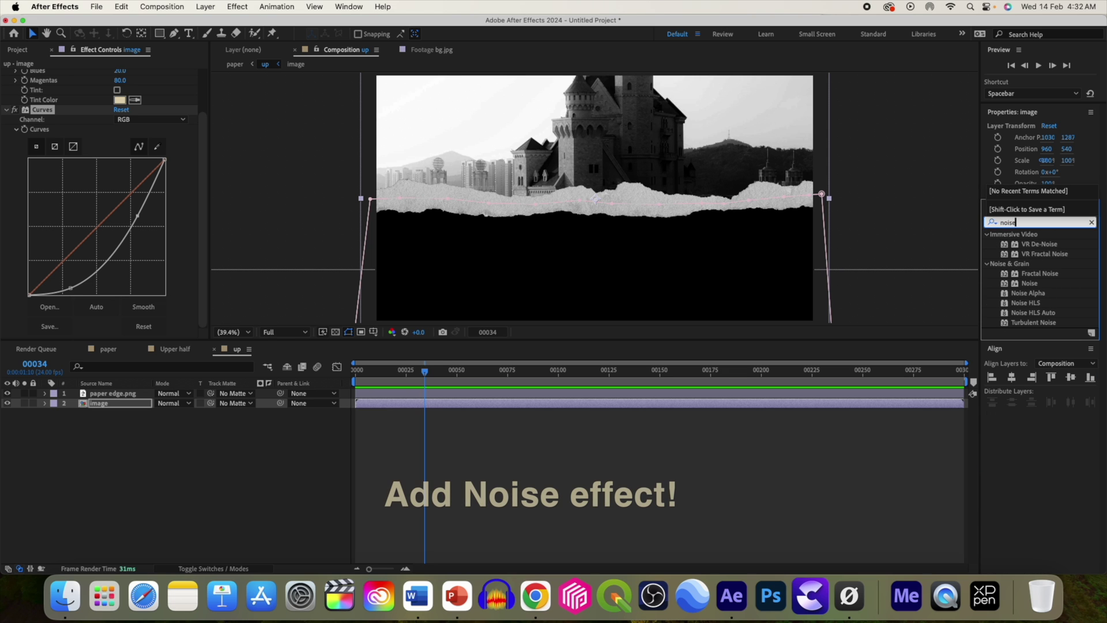
pyautogui.doubleClick(1029, 283)
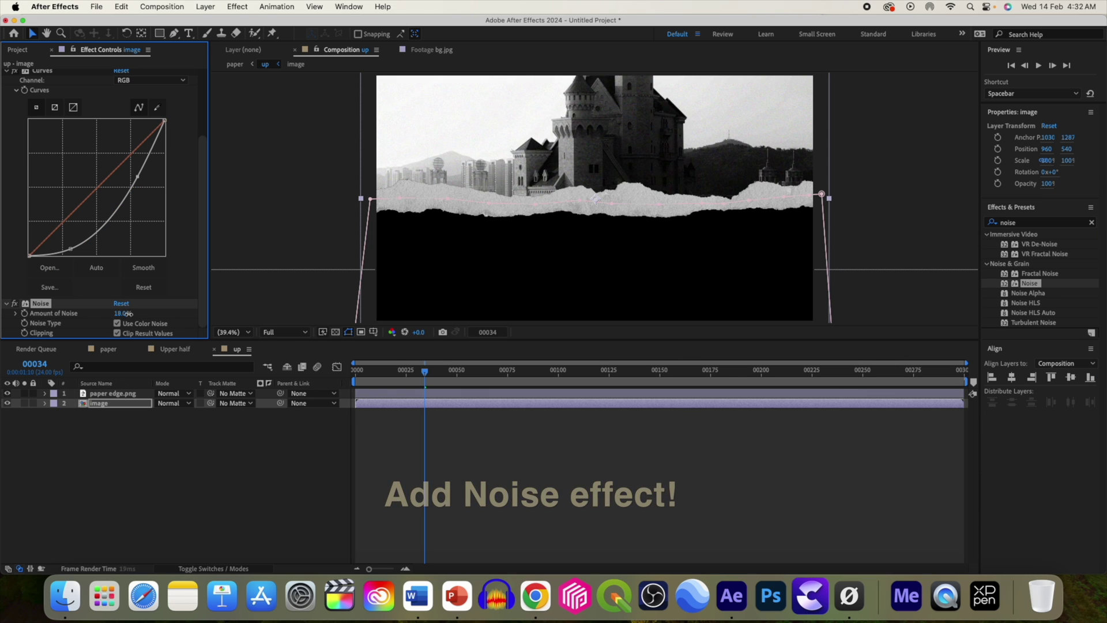
pyautogui.moveTo(123, 313); pyautogui.dragTo(174, 345)
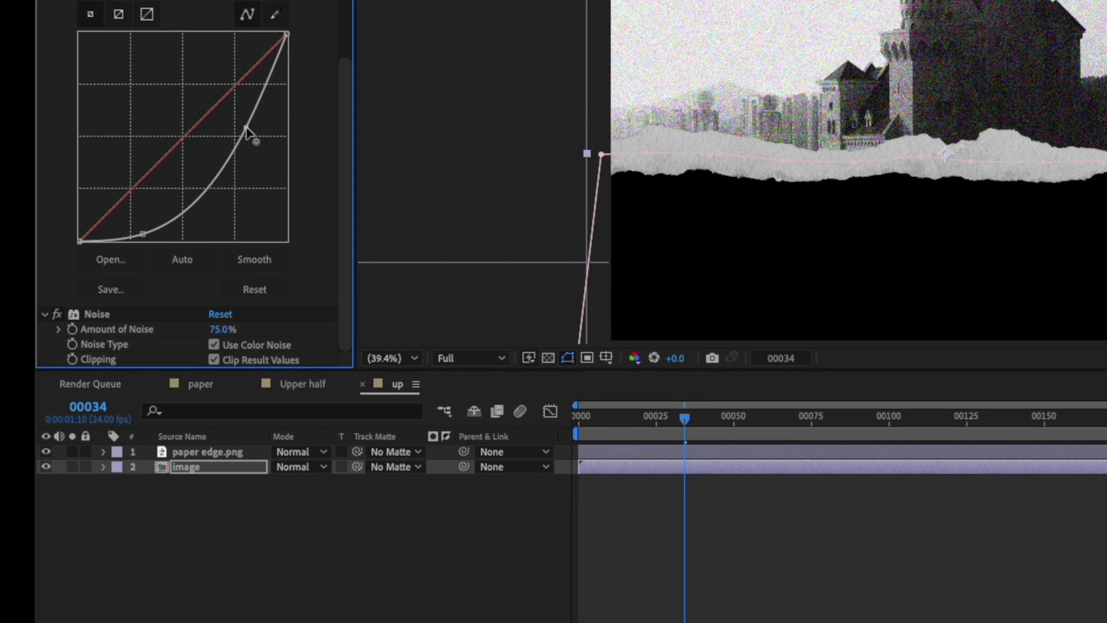
pyautogui.moveTo(179, 166); pyautogui.dragTo(152, 192)
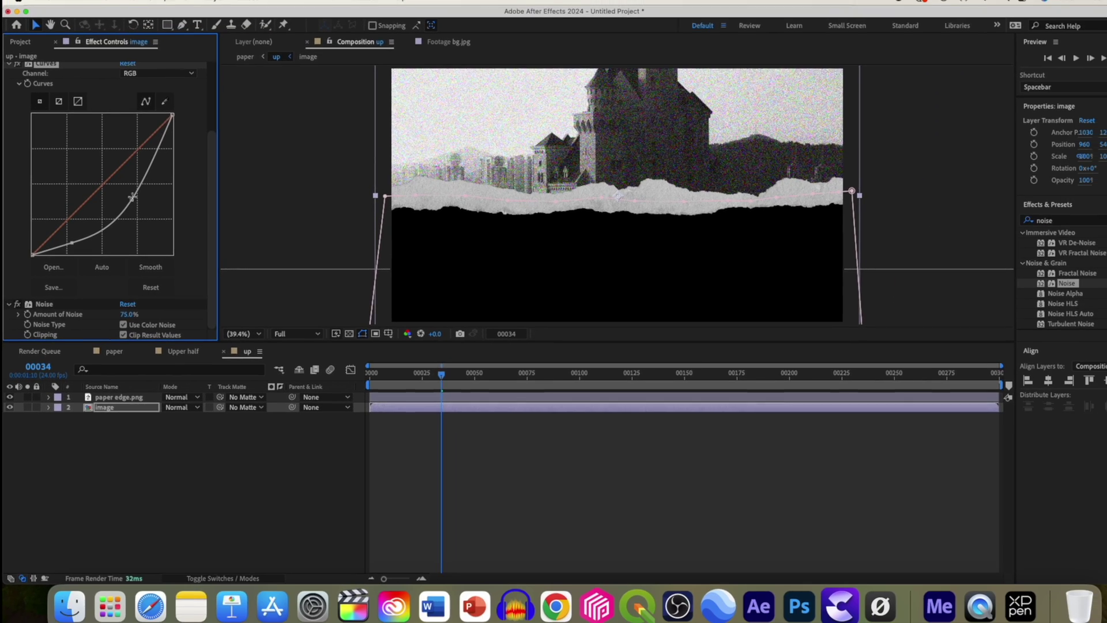
# Step: Return to the paper comp and scrub the timeline to preview the tear
pyautogui.click(194, 381)
pyautogui.moveTo(599, 424); pyautogui.dragTo(623, 424)
pyautogui.moveTo(393, 378)
pyautogui.mouseDown()
pyautogui.moveTo(435, 384)
pyautogui.moveTo(400, 385)
pyautogui.mouseUp()
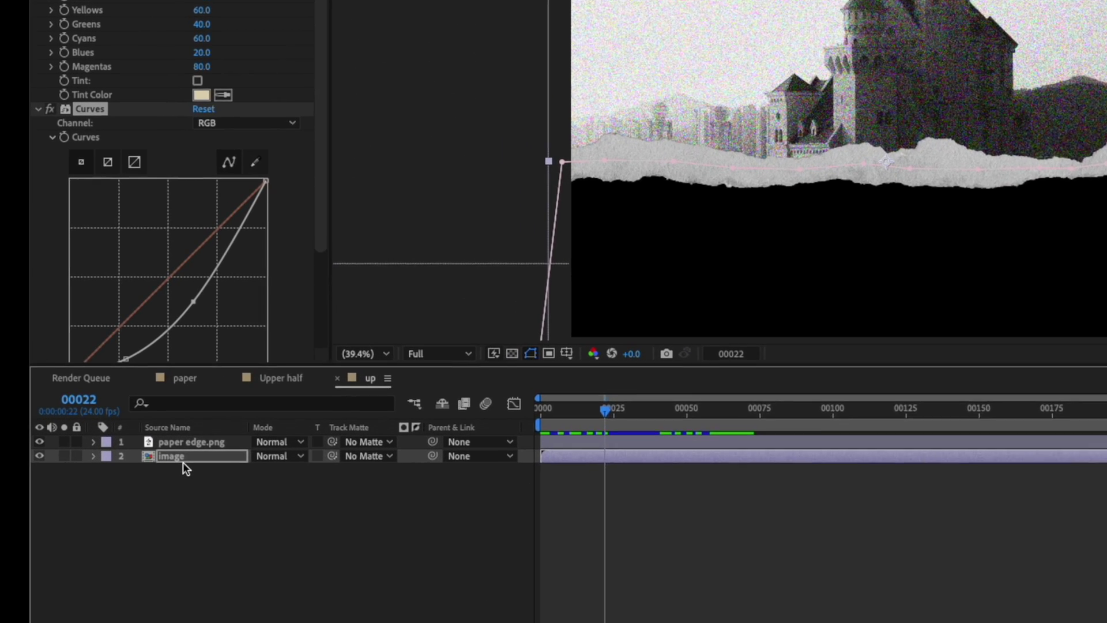
# Step: Reveal the image layer's source composition in the Project panel
pyautogui.click(191, 470)
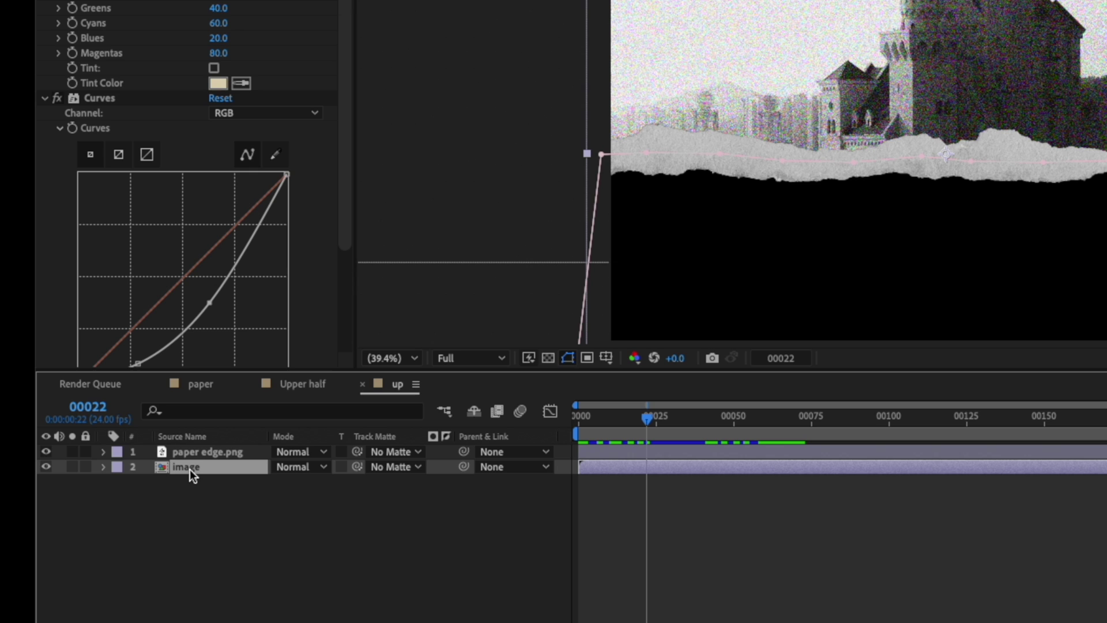
pyautogui.rightClick(184, 467)
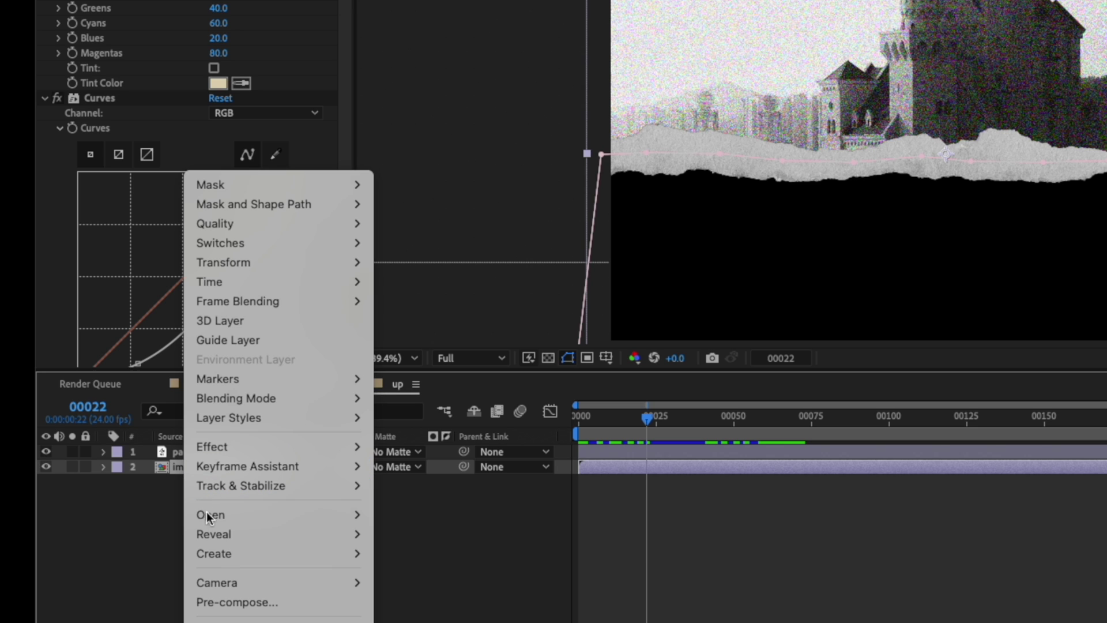
pyautogui.moveTo(251, 536)
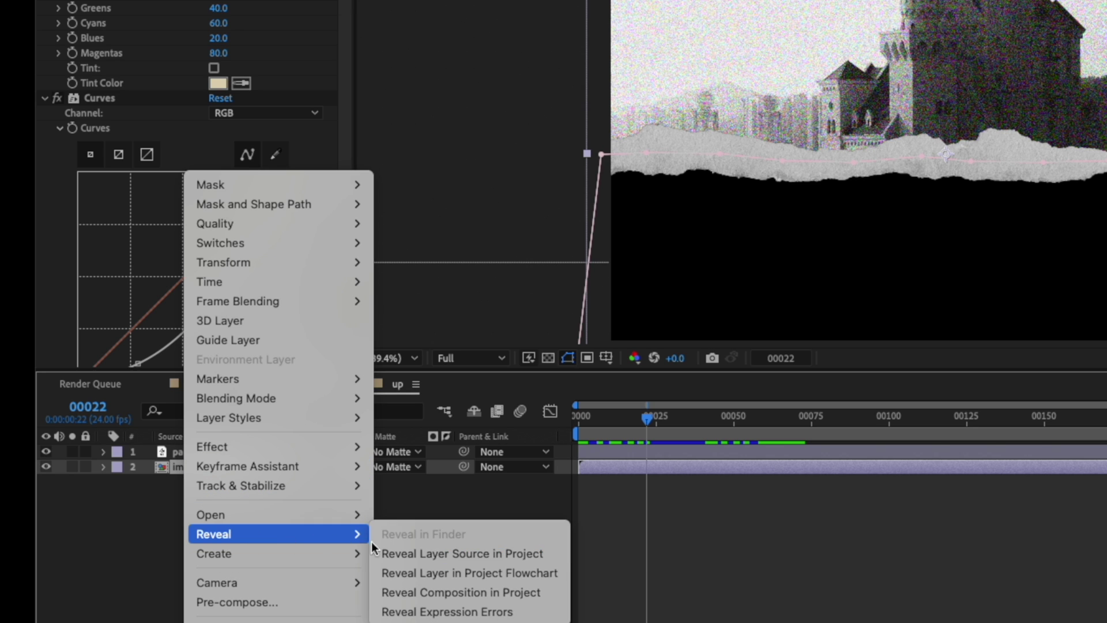
pyautogui.click(427, 555)
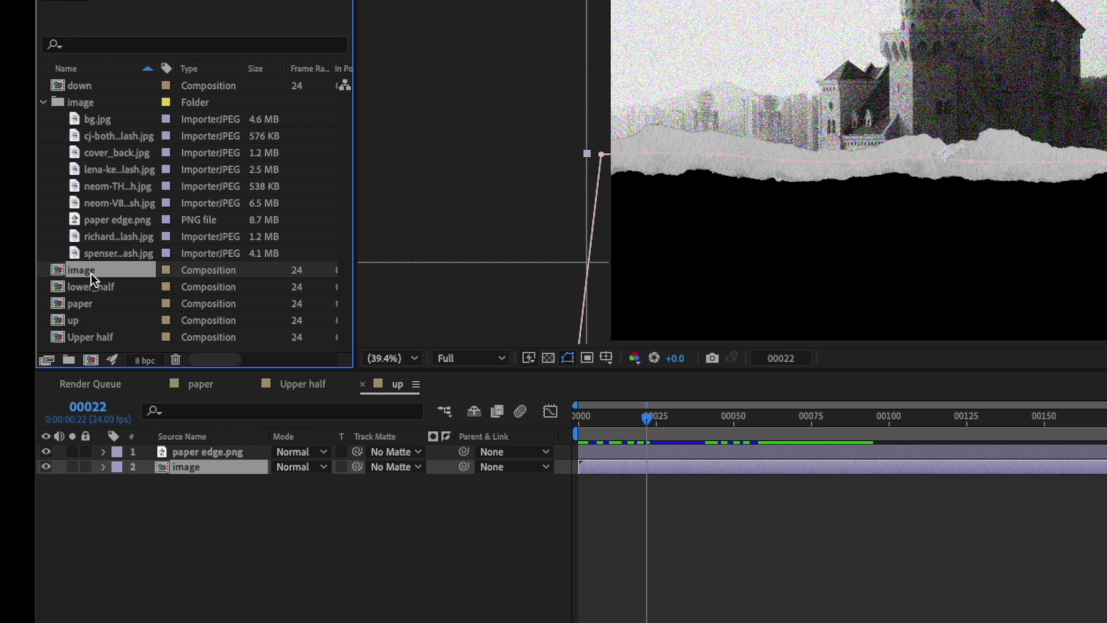
# Step: Duplicate the image composition and rename the copy texture2
pyautogui.hotkey('ctrl', 'd')
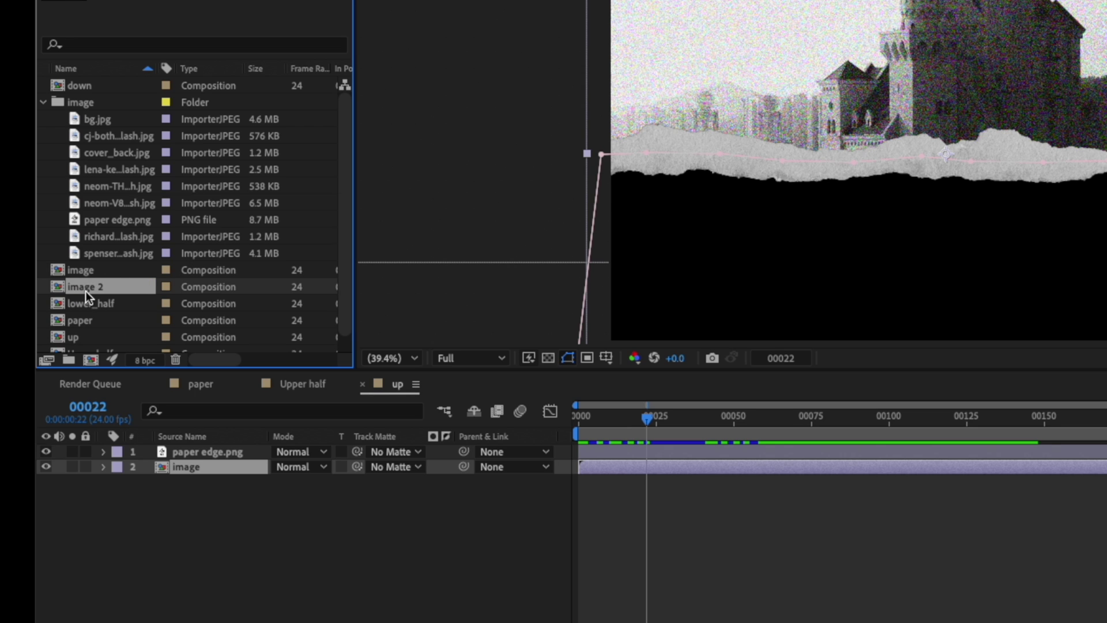
pyautogui.rightClick(85, 288)
pyautogui.click(138, 571)
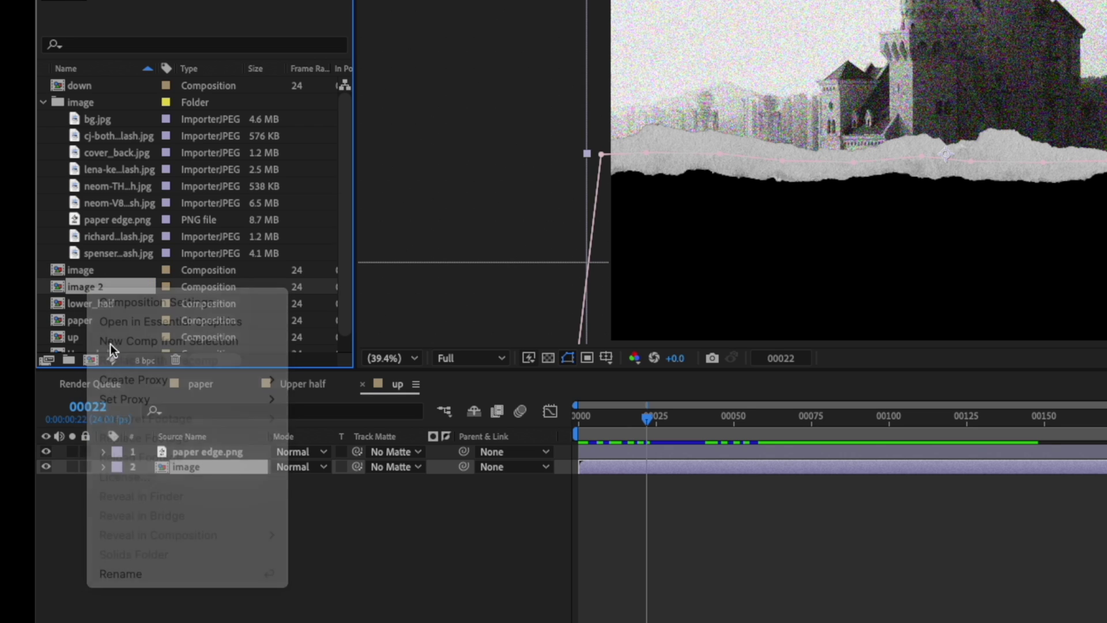
pyautogui.write('texture2')
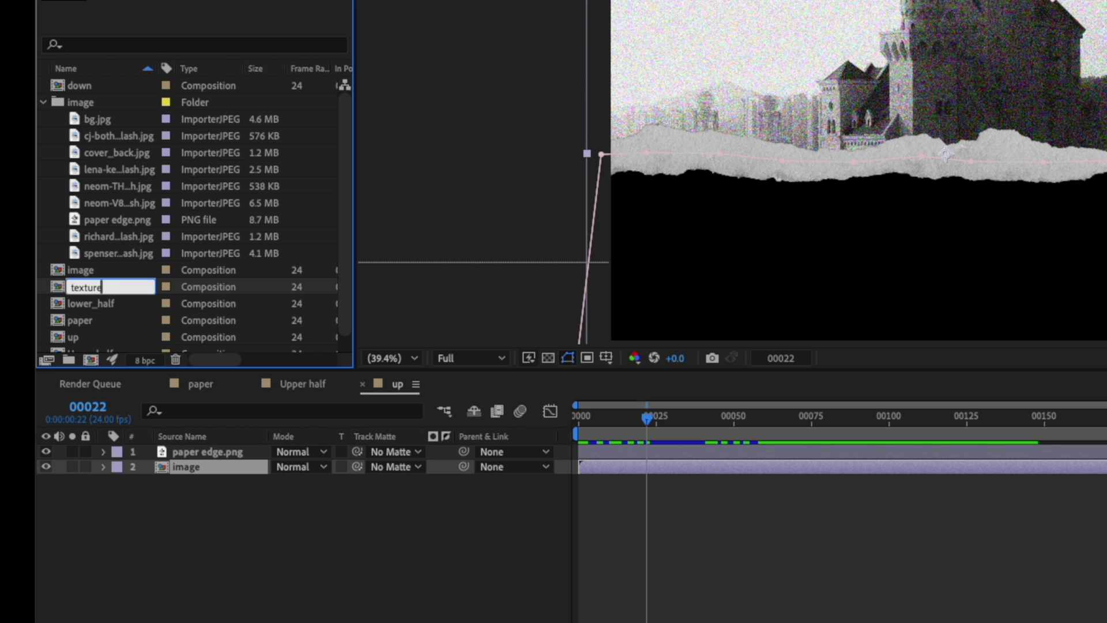
pyautogui.press('Return')
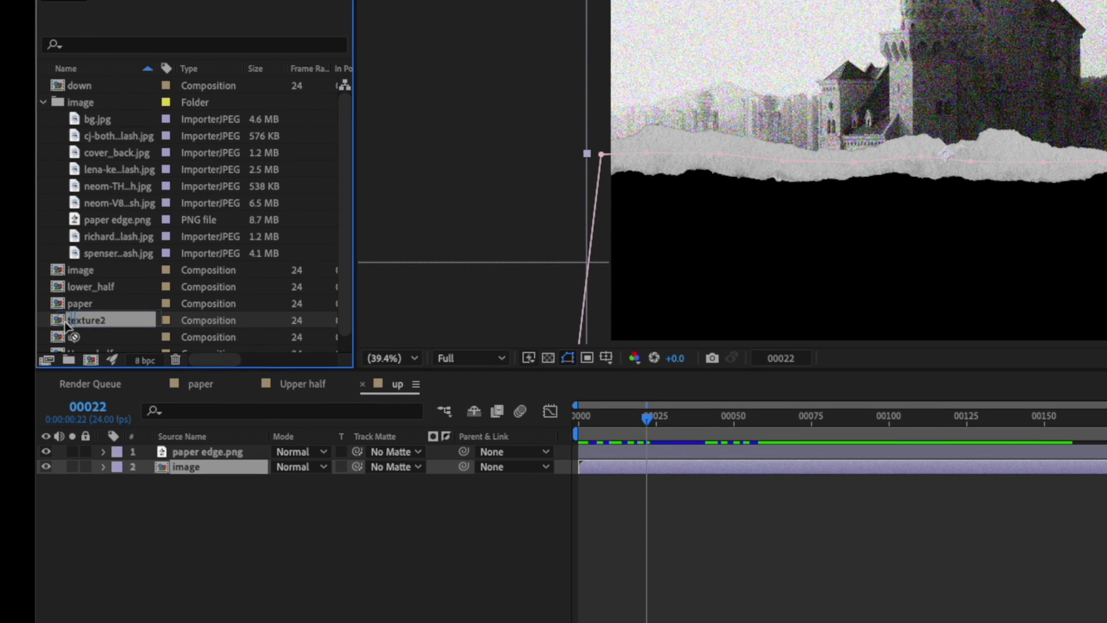
# Step: Replace the image layer with texture2, and add cover_back.jpg as texture2's top layer
pyautogui.moveTo(66, 326); pyautogui.dragTo(167, 475)
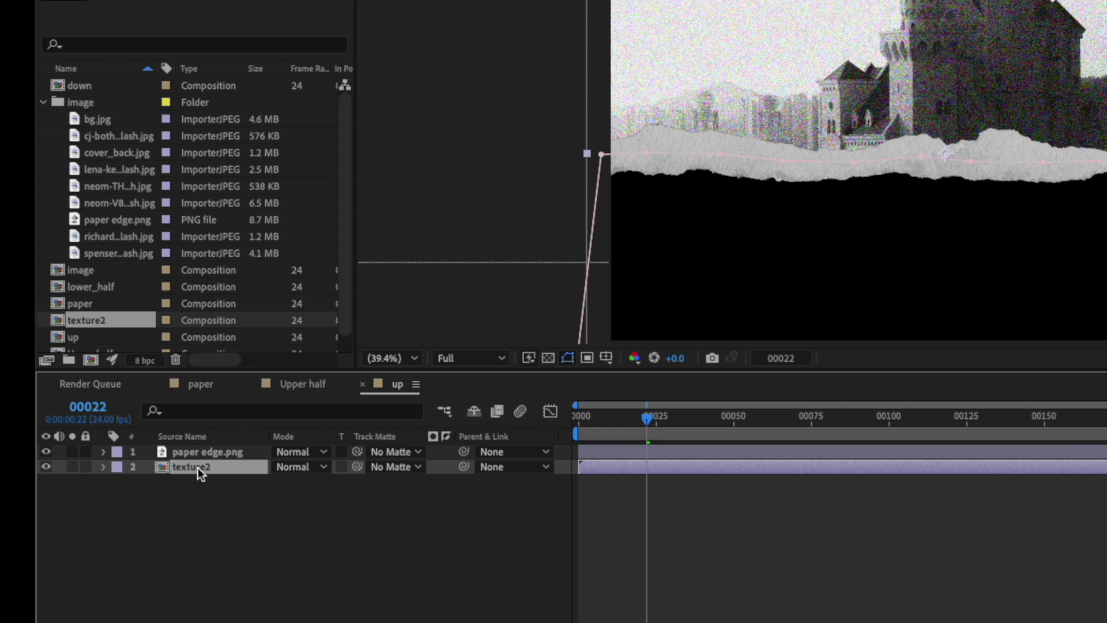
pyautogui.doubleClick(193, 467)
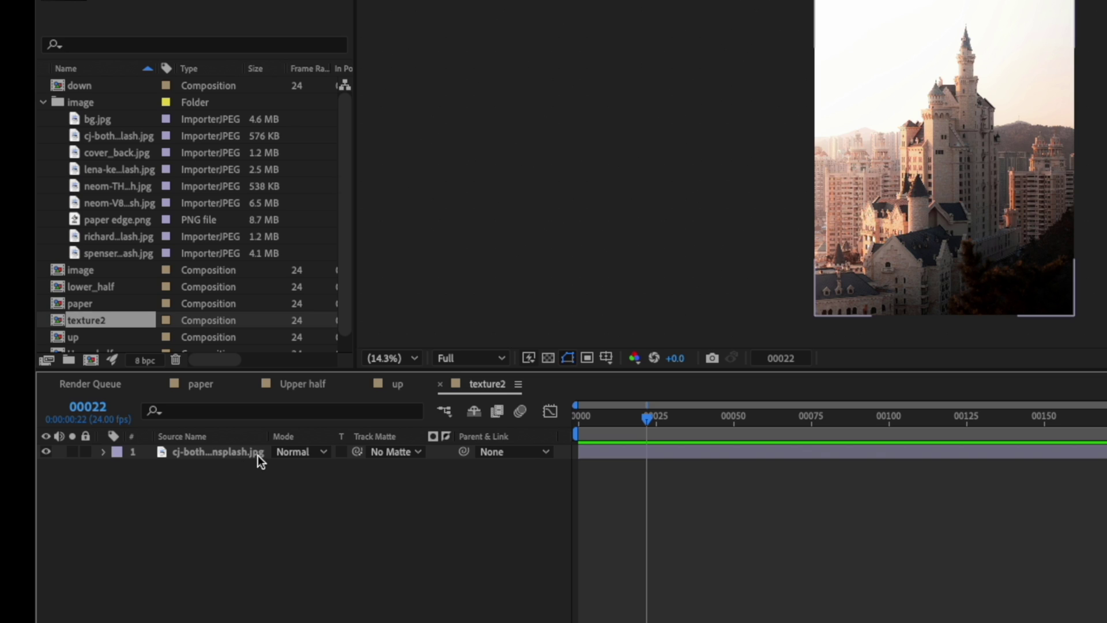
pyautogui.click(227, 452)
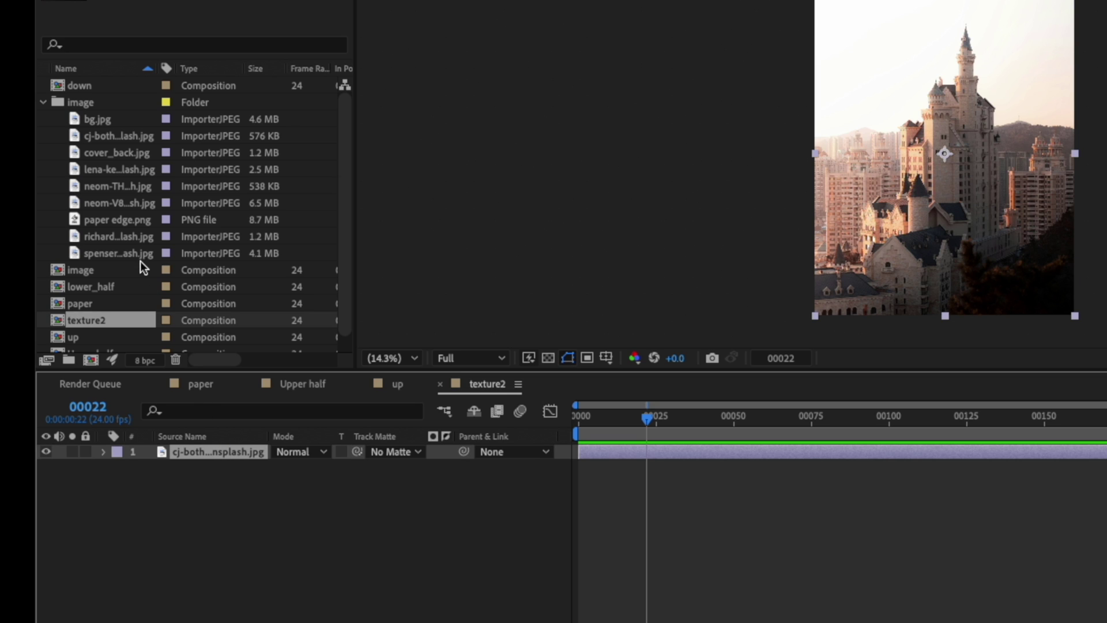
pyautogui.click(99, 154)
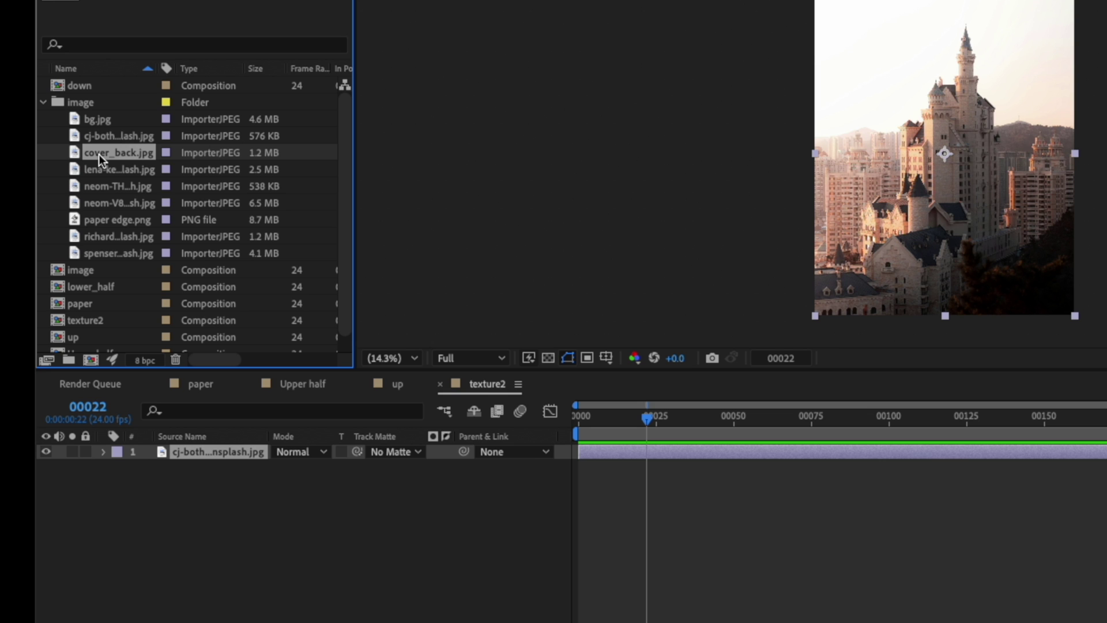
pyautogui.moveTo(99, 154); pyautogui.dragTo(174, 443)
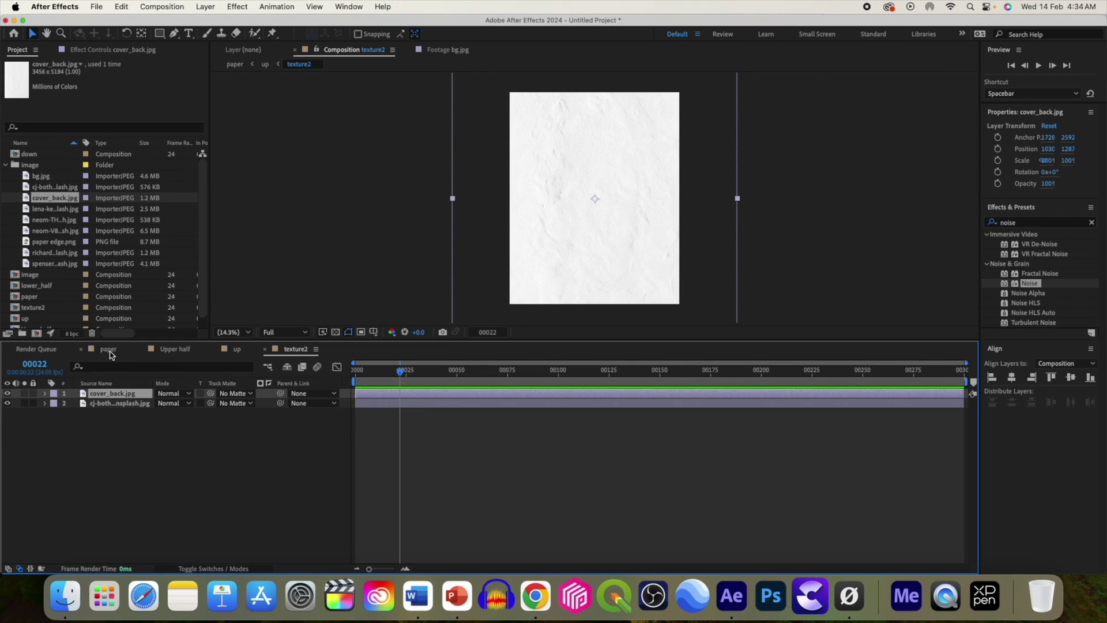
# Step: Back in the paper composition, scrub to frame 54 to check the textured flap
pyautogui.click(108, 350)
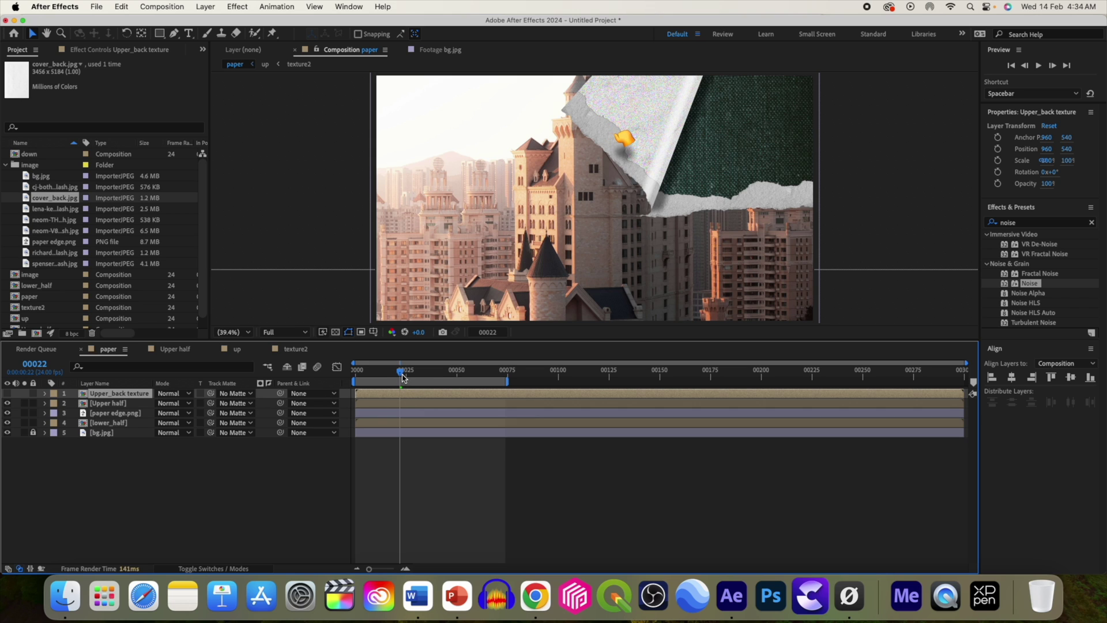
pyautogui.moveTo(402, 371)
pyautogui.mouseDown()
pyautogui.moveTo(443, 376)
pyautogui.moveTo(383, 385)
pyautogui.moveTo(448, 385)
pyautogui.moveTo(398, 375)
pyautogui.mouseUp()
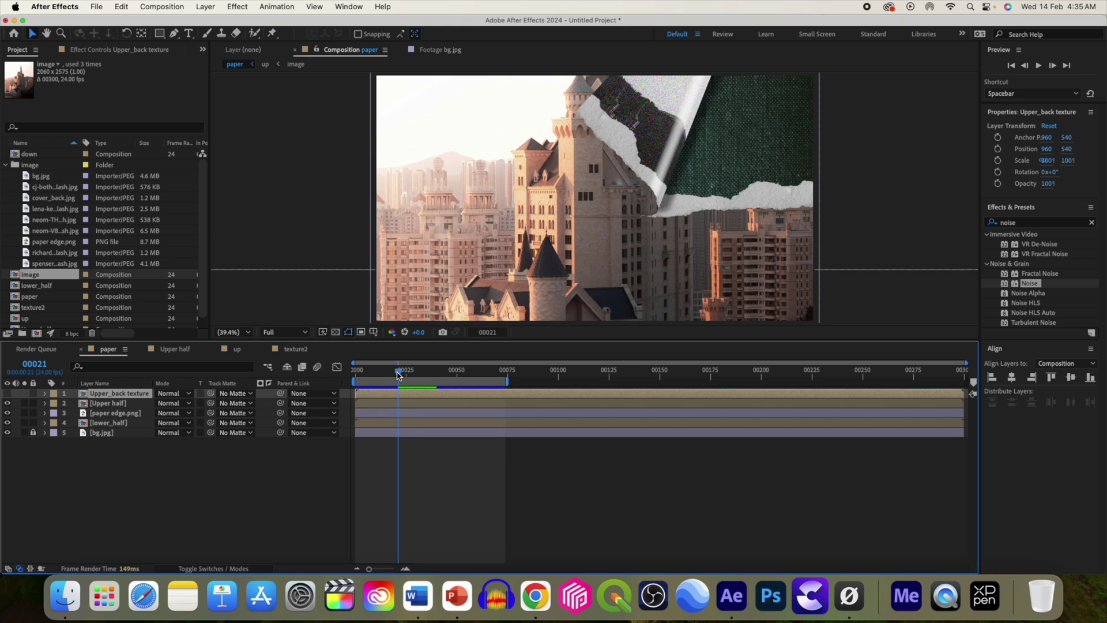
pyautogui.moveTo(398, 375); pyautogui.dragTo(468, 380)
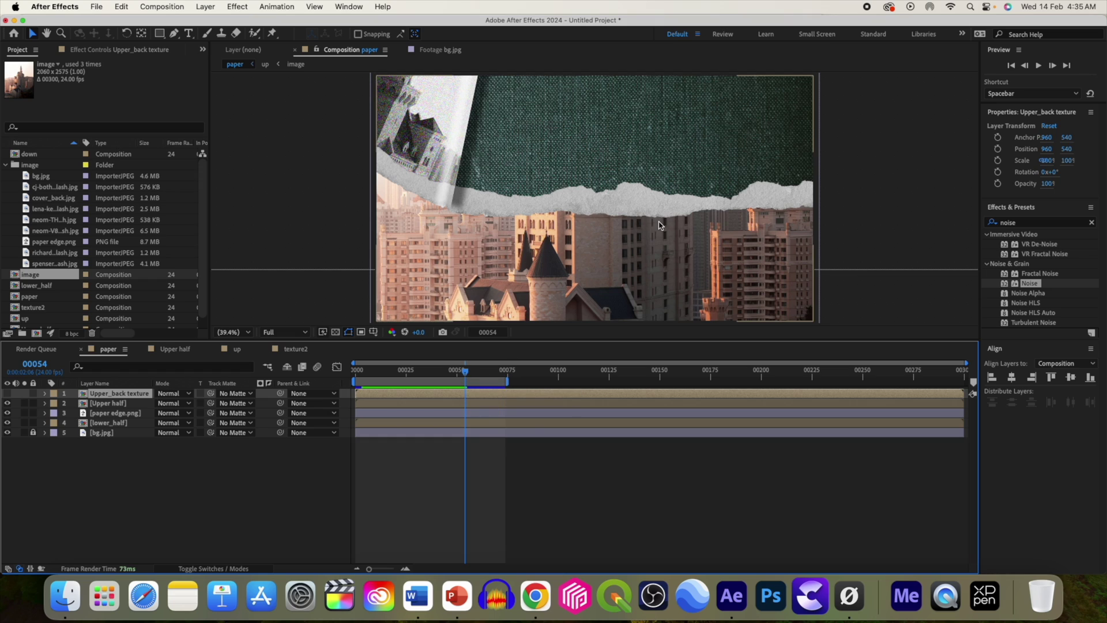
# Step: Create a 'TORN PAPER' text layer over the green background
pyautogui.click(189, 35)
pyautogui.click(517, 135)
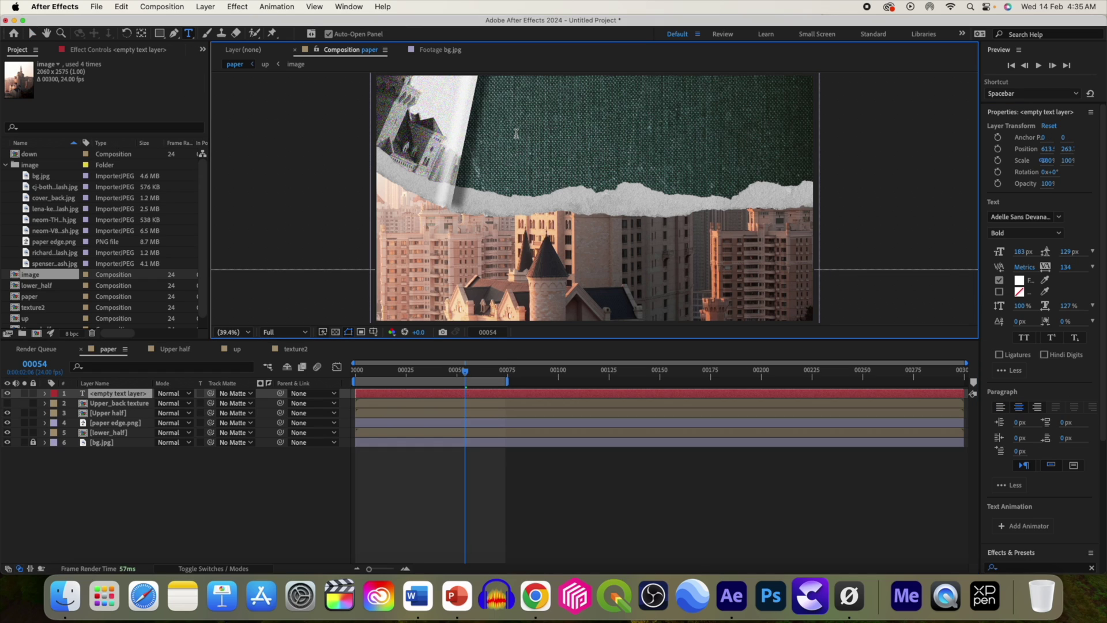
pyautogui.write('TORN PAP')
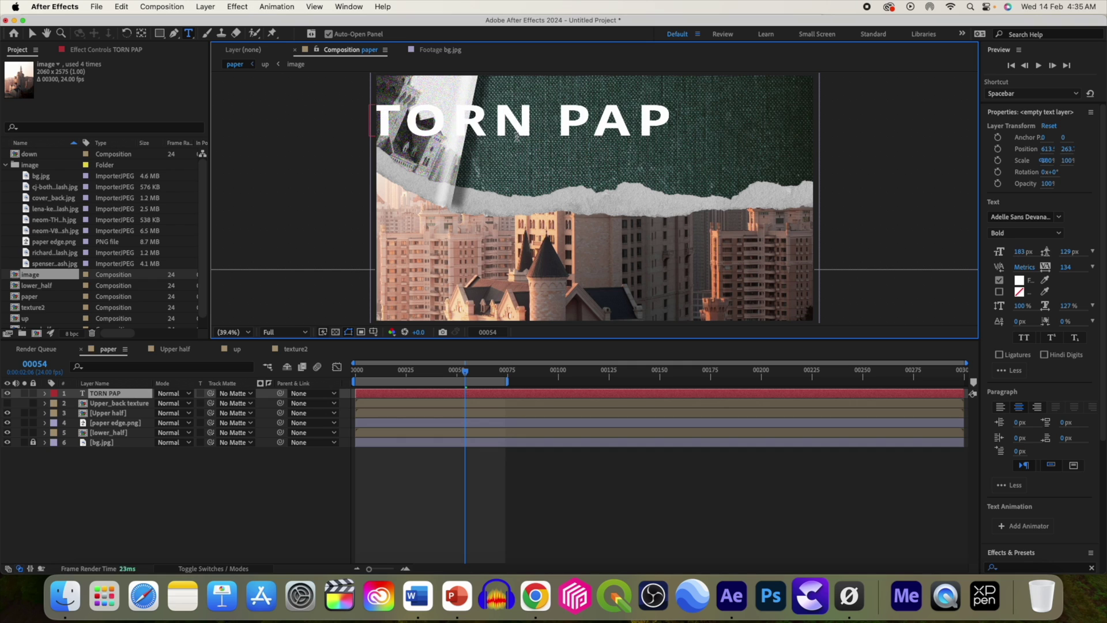
pyautogui.write('ER')
# Step: Center the title's anchor, position it, and place it below paper edge; check frame 27
pyautogui.click(141, 33)
pyautogui.moveTo(516, 135); pyautogui.dragTo(656, 141)
pyautogui.click(32, 33)
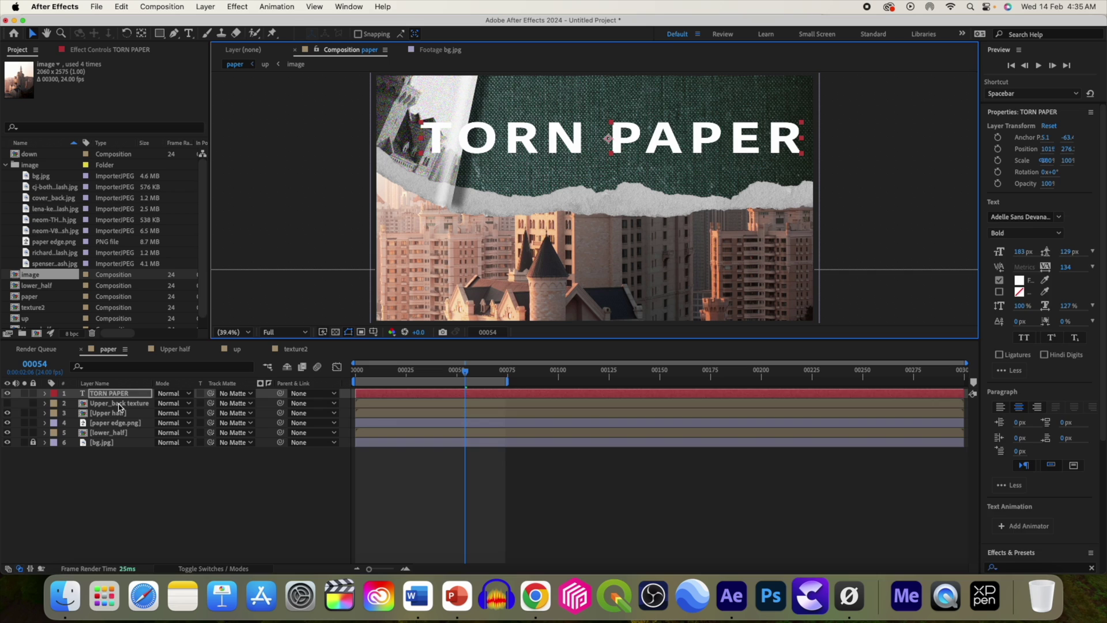
pyautogui.moveTo(116, 394); pyautogui.dragTo(115, 427)
pyautogui.moveTo(465, 371)
pyautogui.mouseDown()
pyautogui.moveTo(395, 378)
pyautogui.moveTo(492, 381)
pyautogui.moveTo(367, 385)
pyautogui.moveTo(467, 387)
pyautogui.mouseUp()
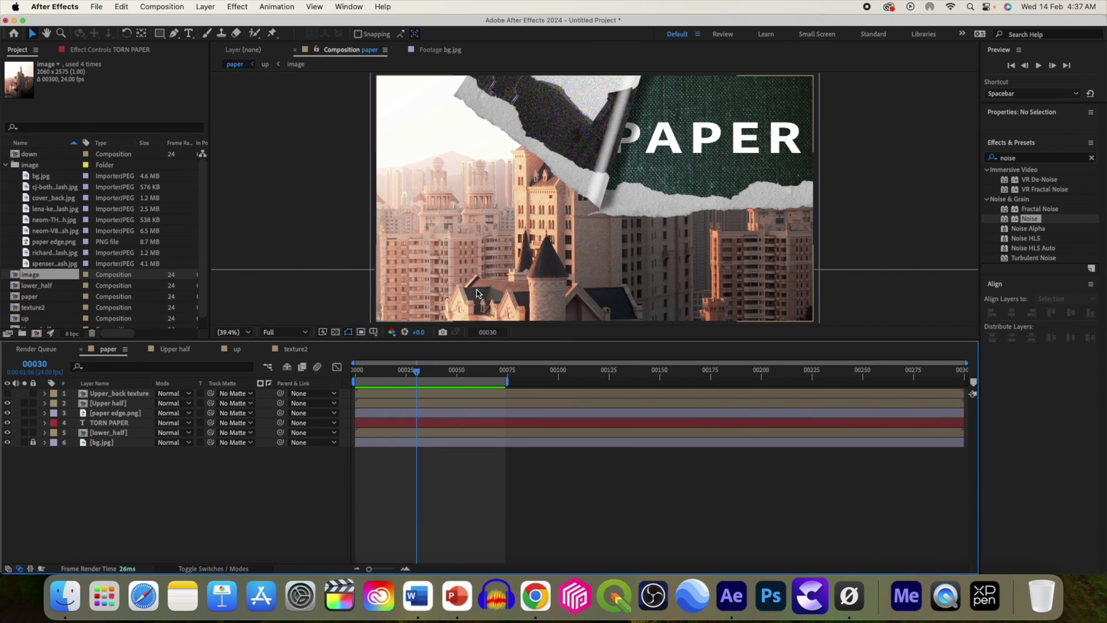
# Step: Open the image comp inside Upper half, select the forest bridge photo, and check the paper comp
pyautogui.doubleClick(105, 404)
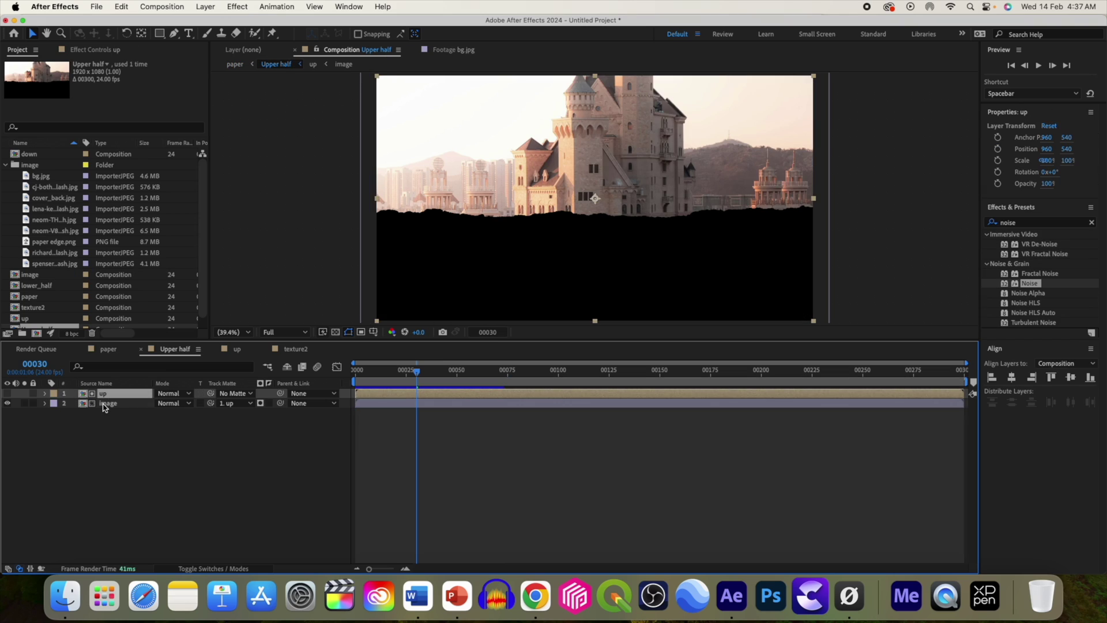
pyautogui.doubleClick(112, 405)
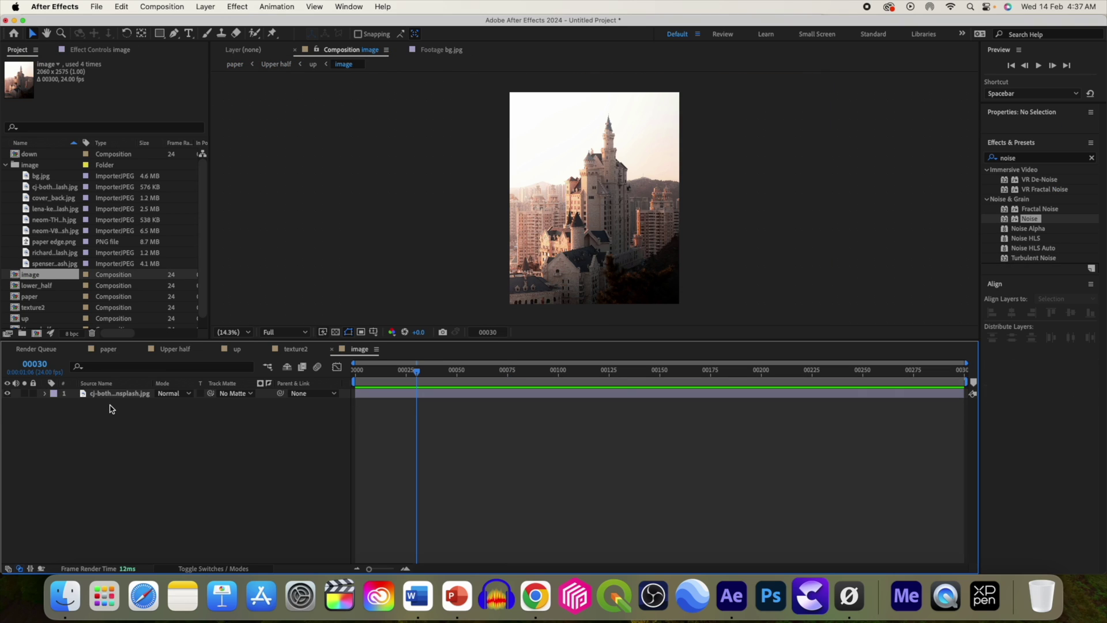
pyautogui.click(45, 201)
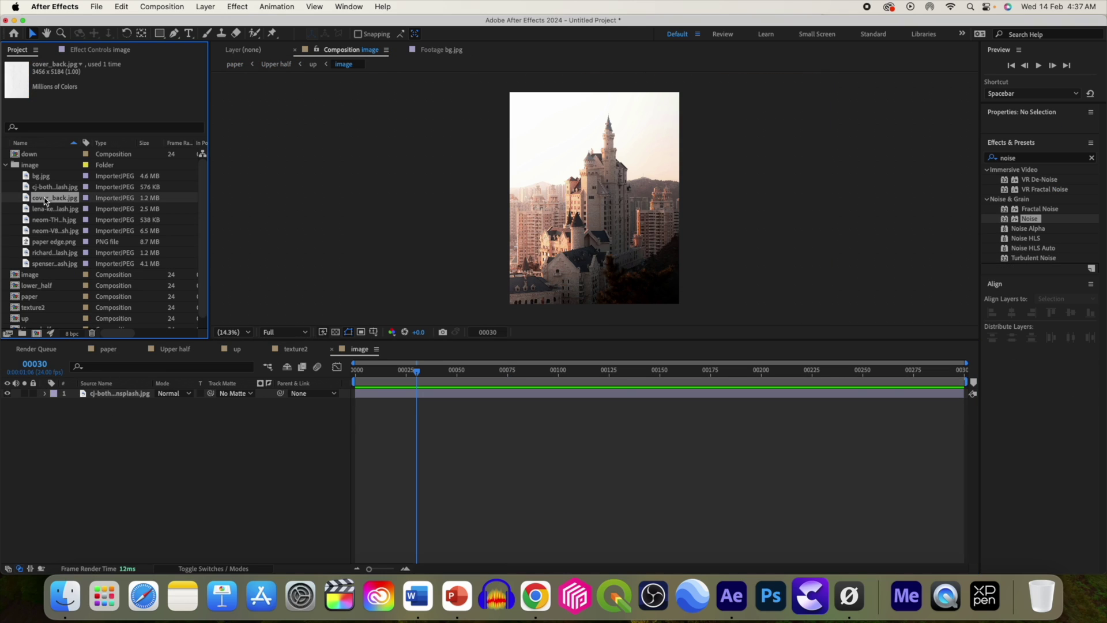
pyautogui.click(53, 208)
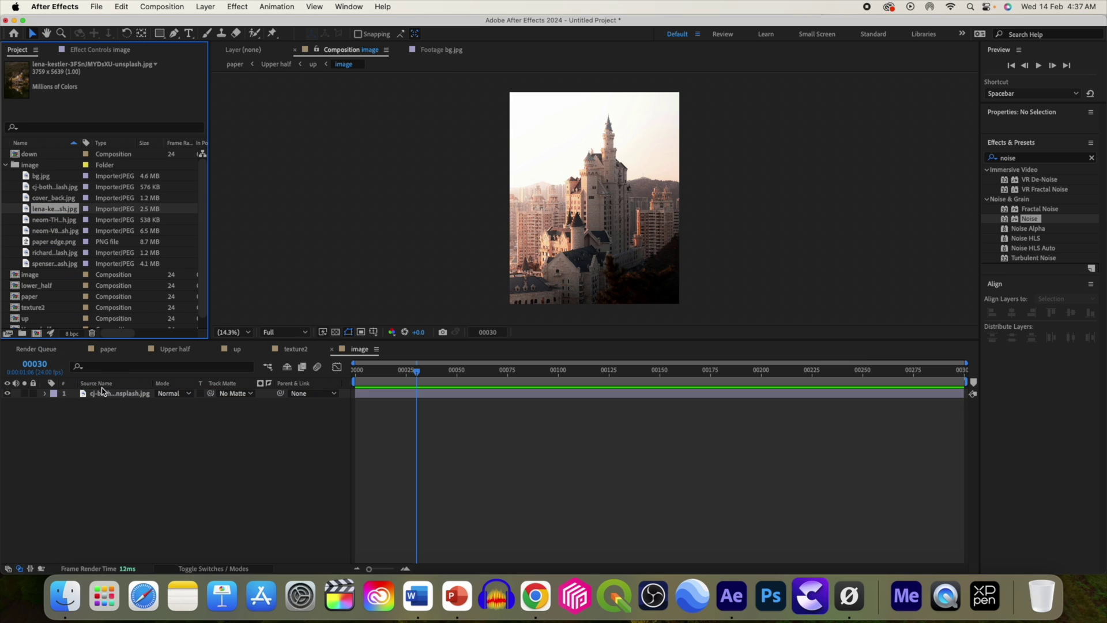
pyautogui.click(108, 349)
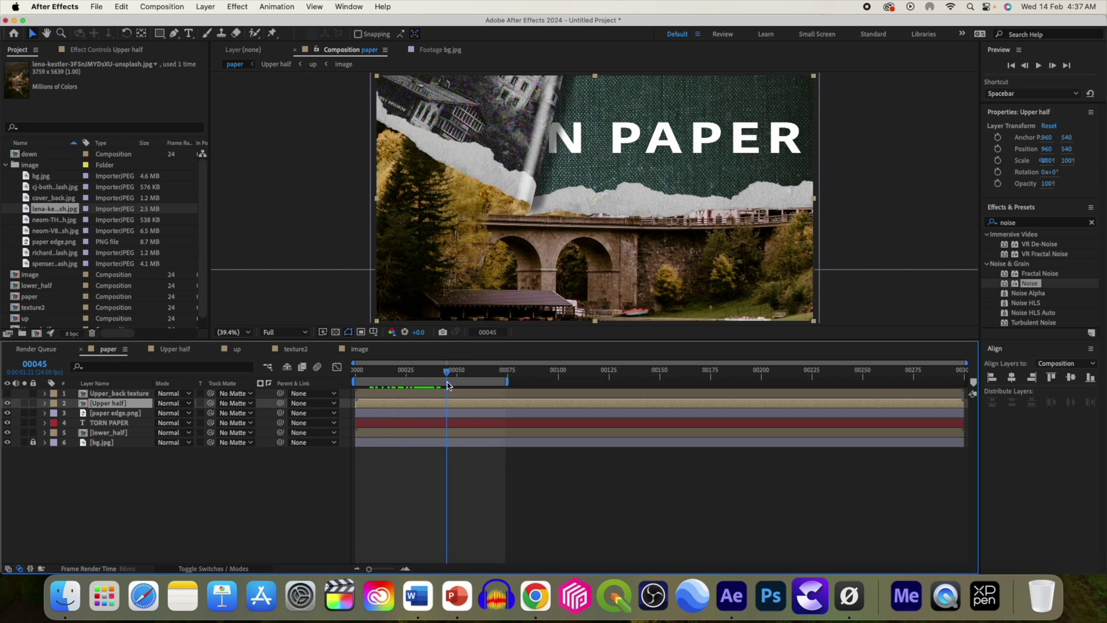
# Step: Add the desert rock photo as the top layer at 136% scale, then preview the transition
pyautogui.click(359, 349)
pyautogui.click(53, 220)
pyautogui.moveTo(54, 220); pyautogui.dragTo(199, 403)
pyautogui.press('s')
pyautogui.click(109, 348)
pyautogui.press('space')
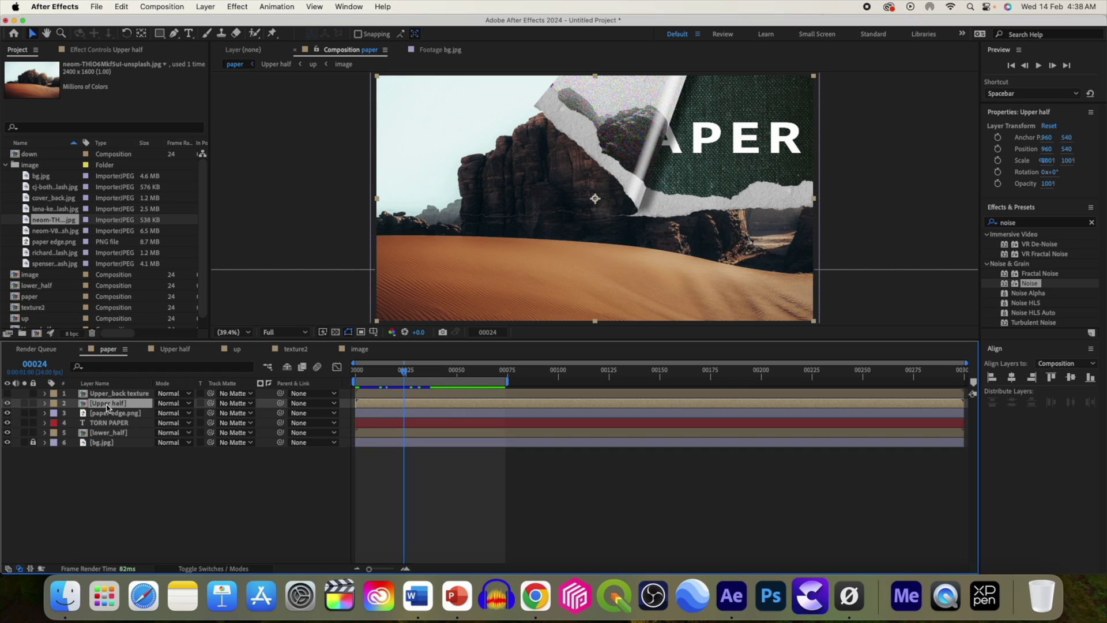
# Step: Change the Upper half layer's Y position to 541, giving Position 960, 541
pyautogui.press('p')
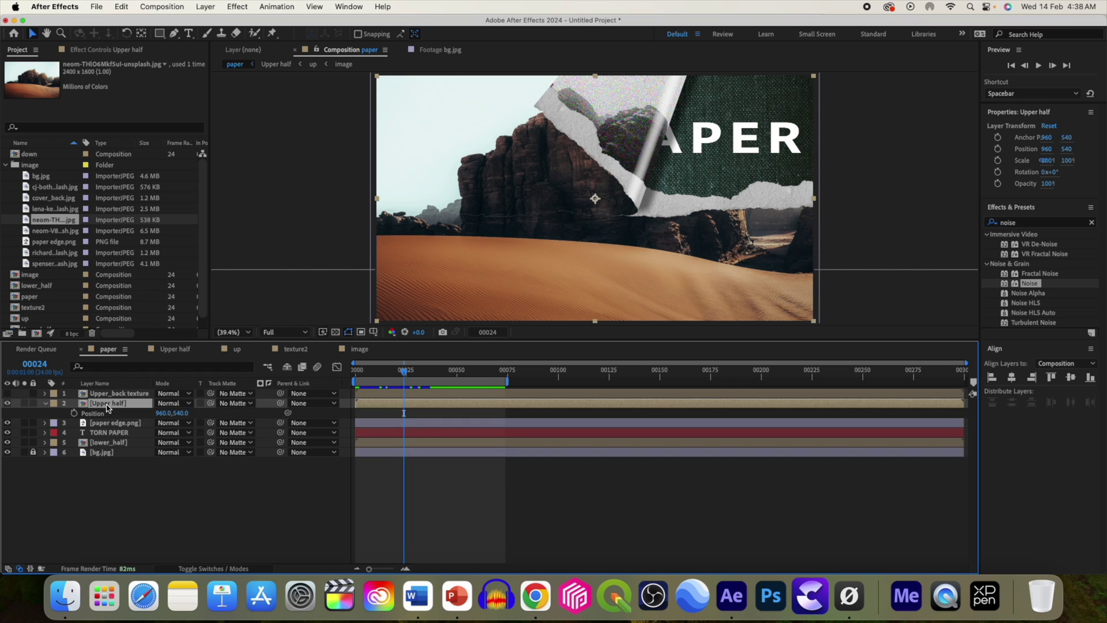
pyautogui.click(179, 414)
pyautogui.press('Return')
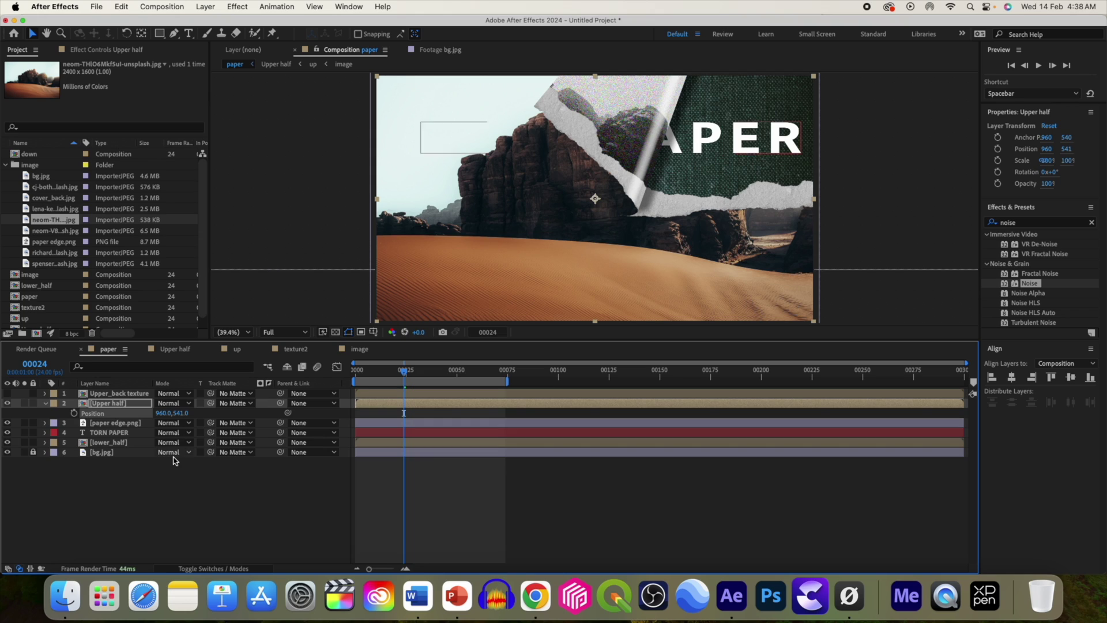